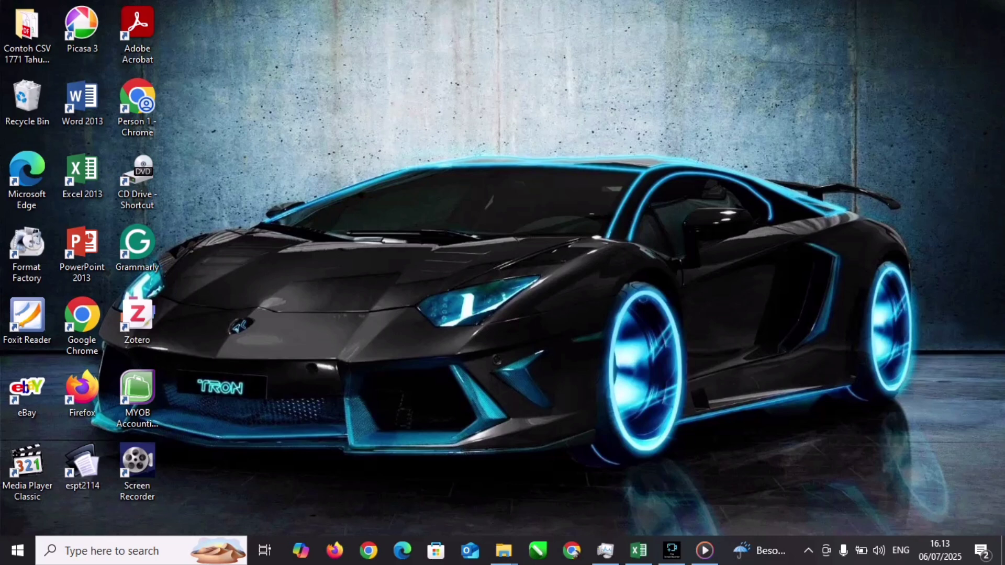
- Switch to the salary workbook in Excel and enter =LEFT(C7;2) in D7 to extract the job code from the ID
left_click(638, 551)
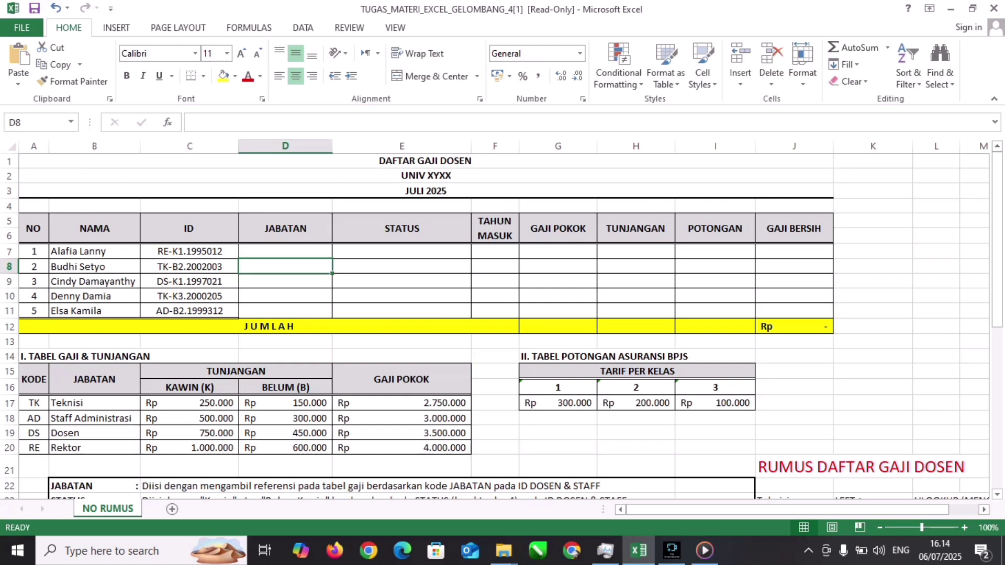
left_click(286, 229)
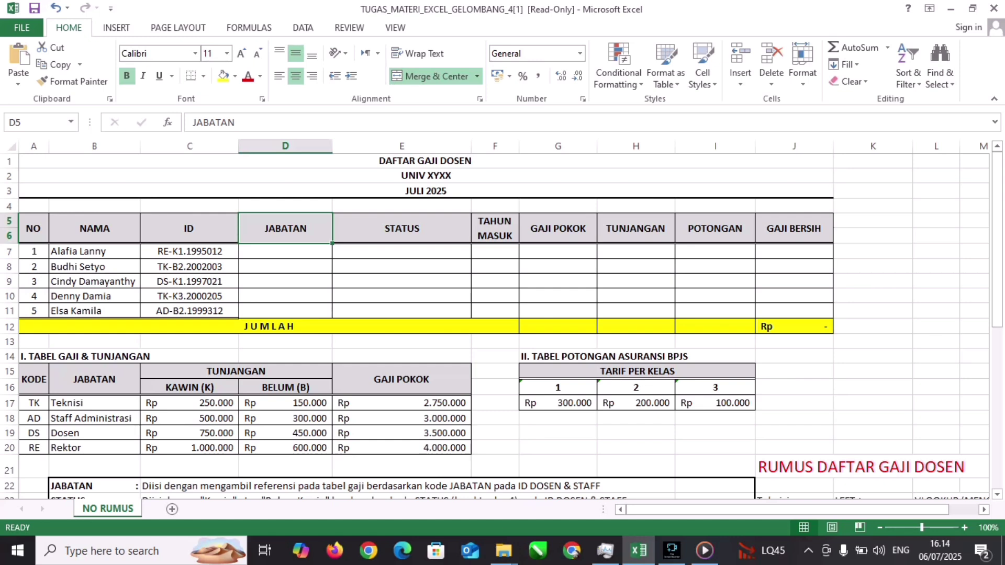
left_click(285, 251)
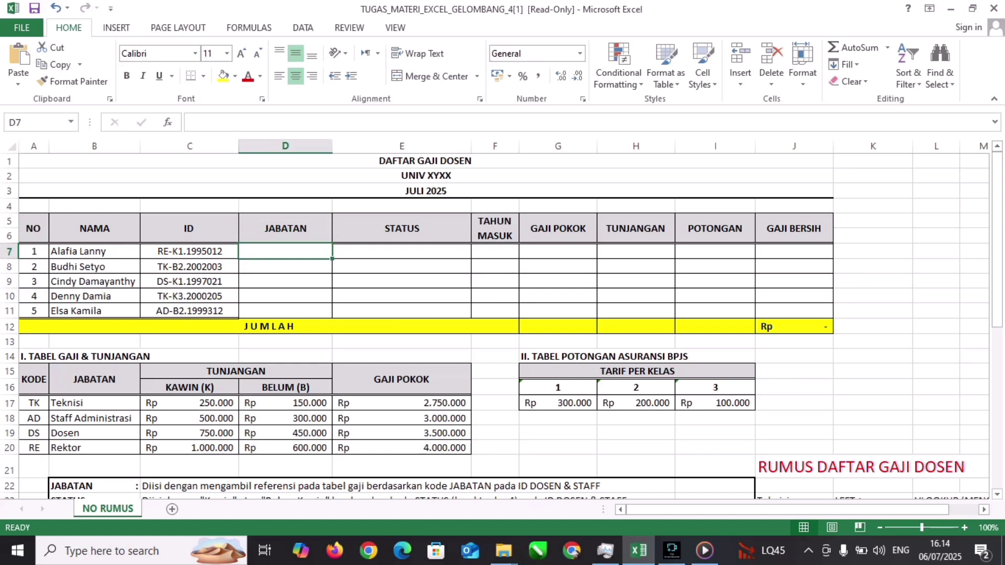
left_click(286, 266)
left_click(285, 251)
type("=")
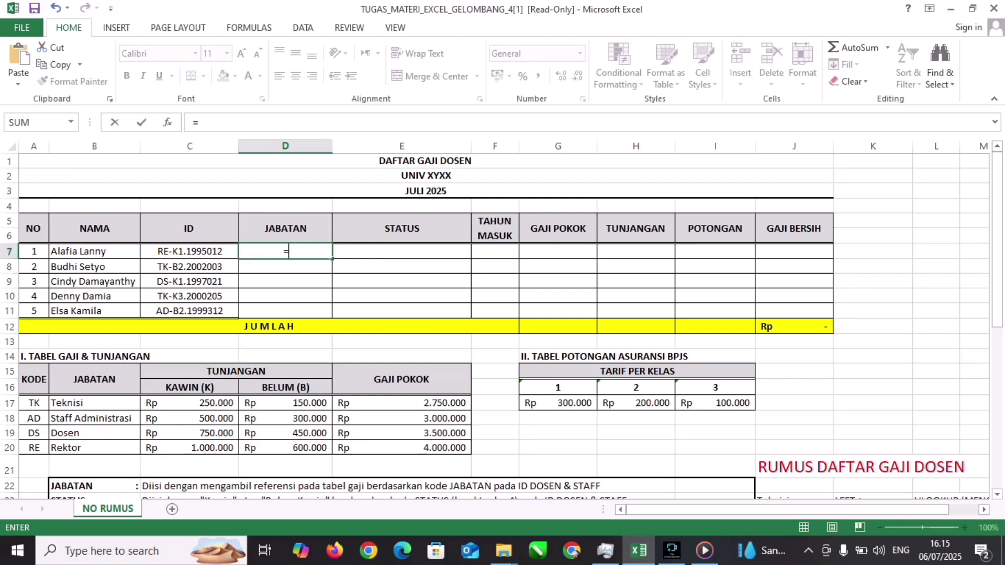
type("l")
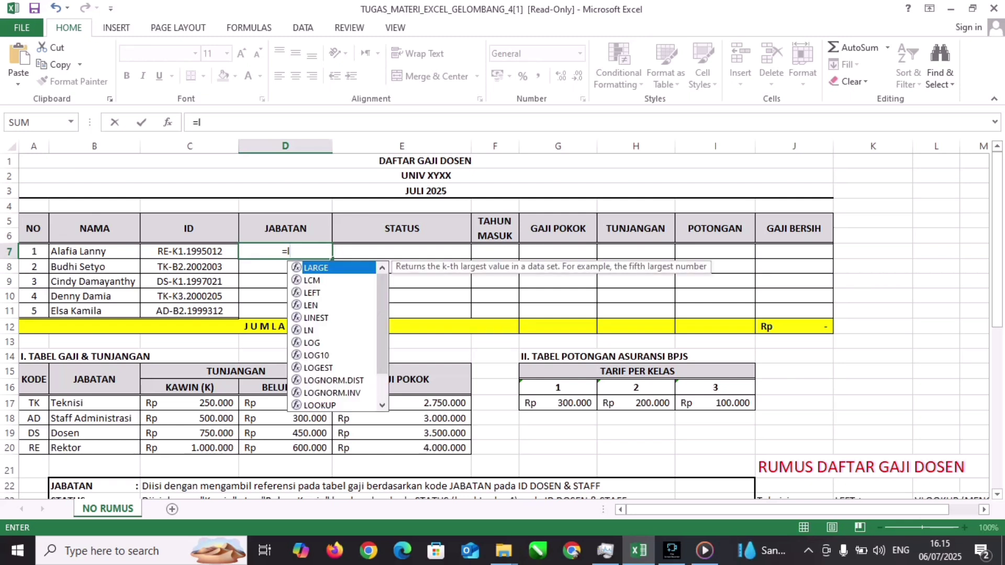
type("e")
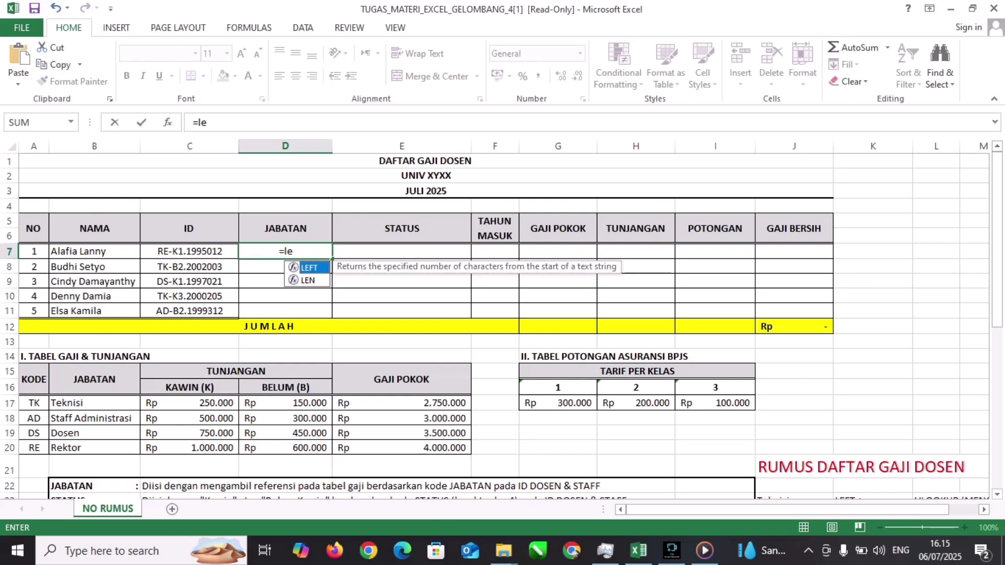
key("Tab")
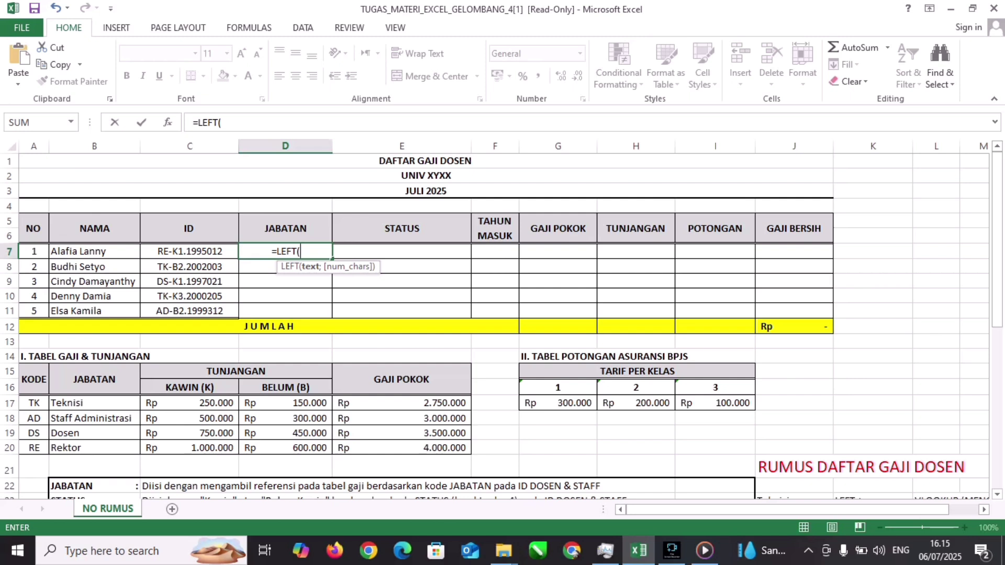
left_click(189, 252)
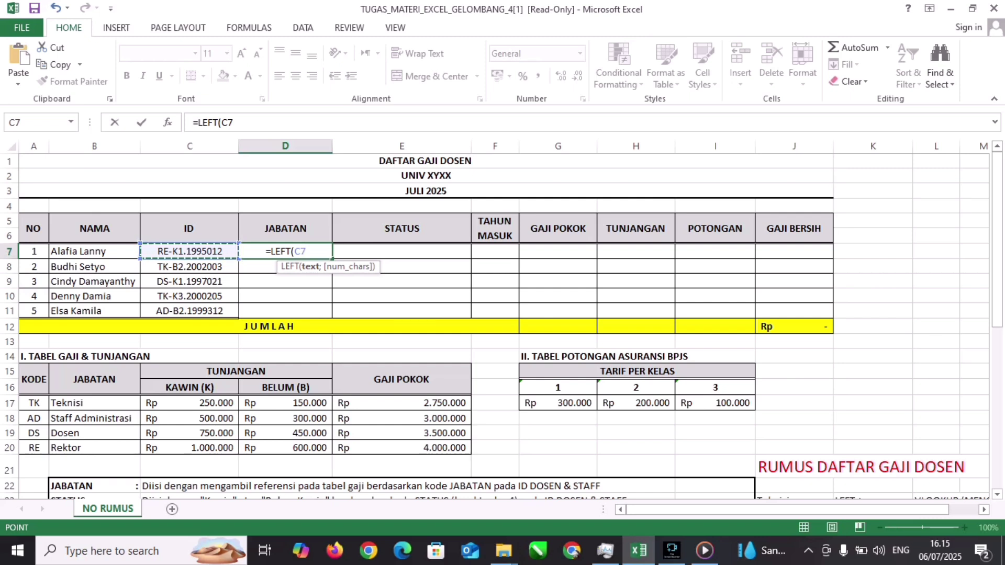
type(";")
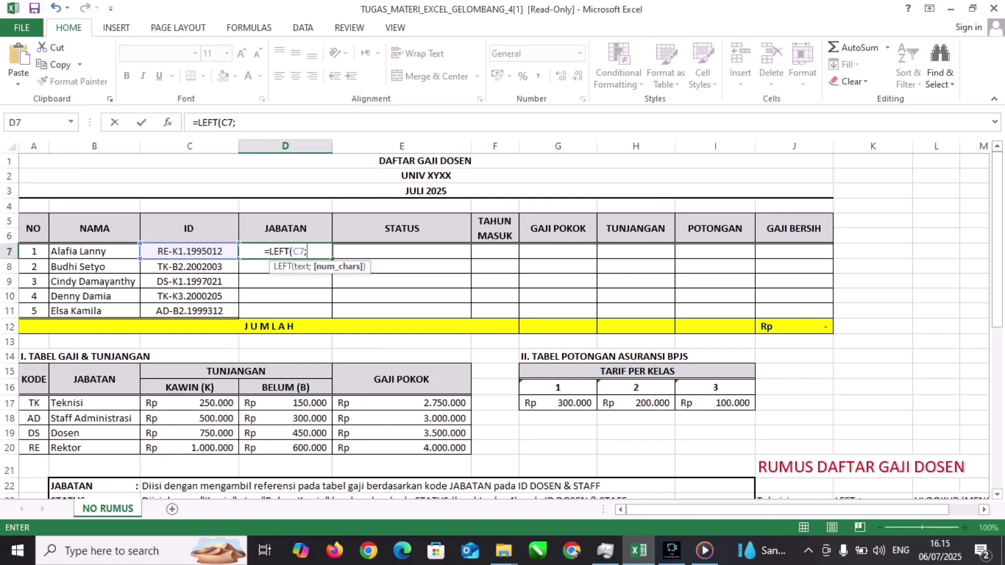
type("2")
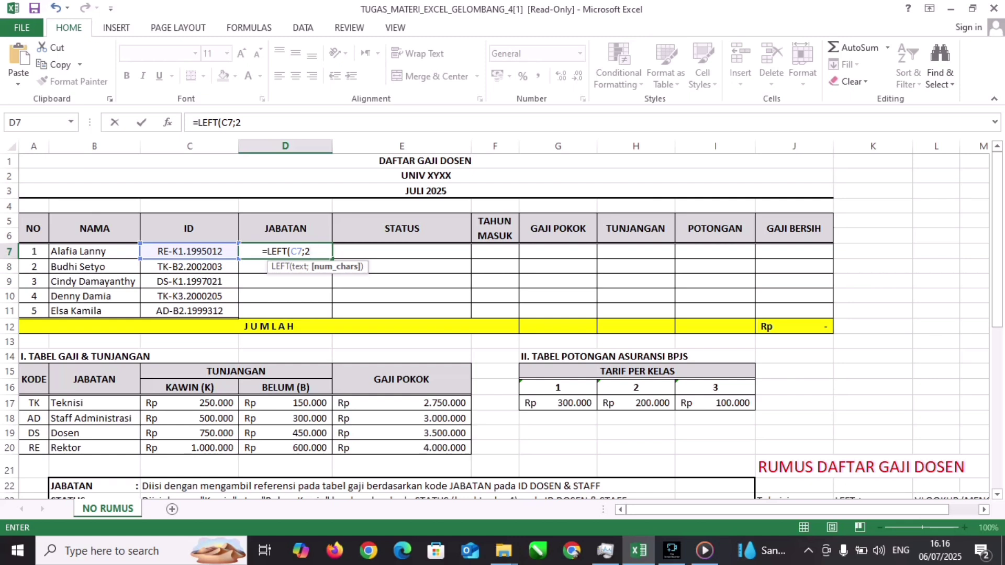
type(")")
key("Return")
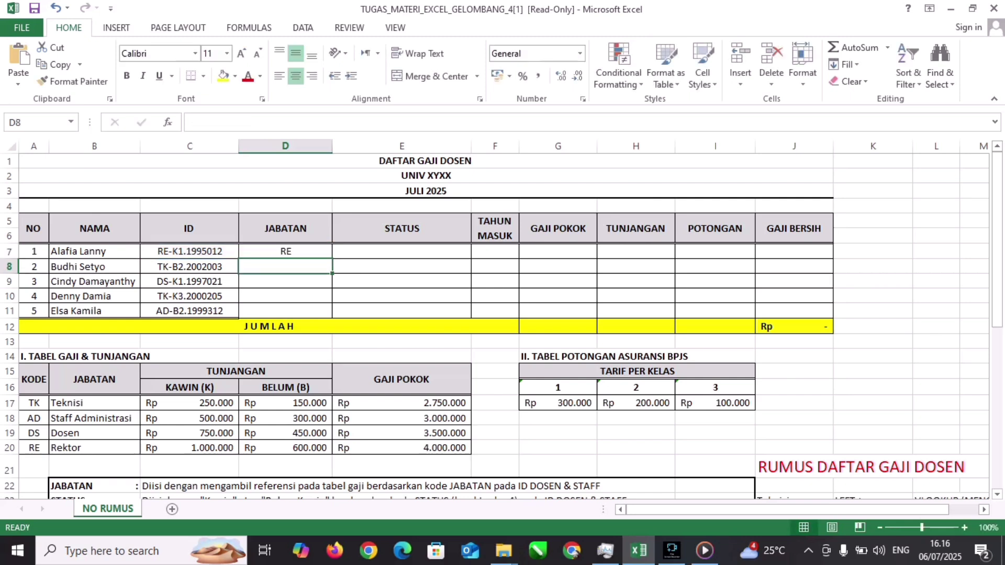
- Remove the LEFT(C7;2) expression from the formula in D7, leaving only the equals sign
left_click(285, 252)
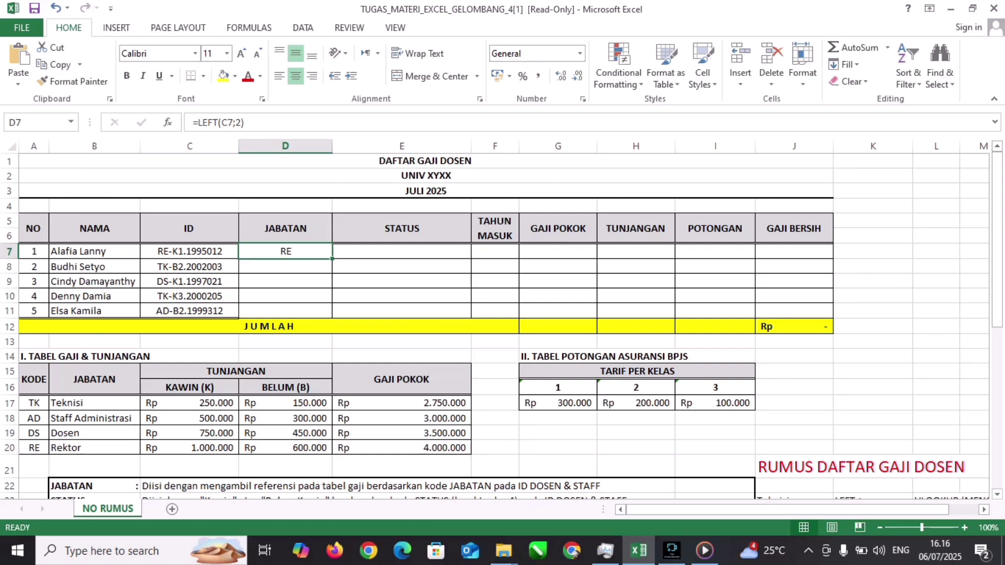
key("F2")
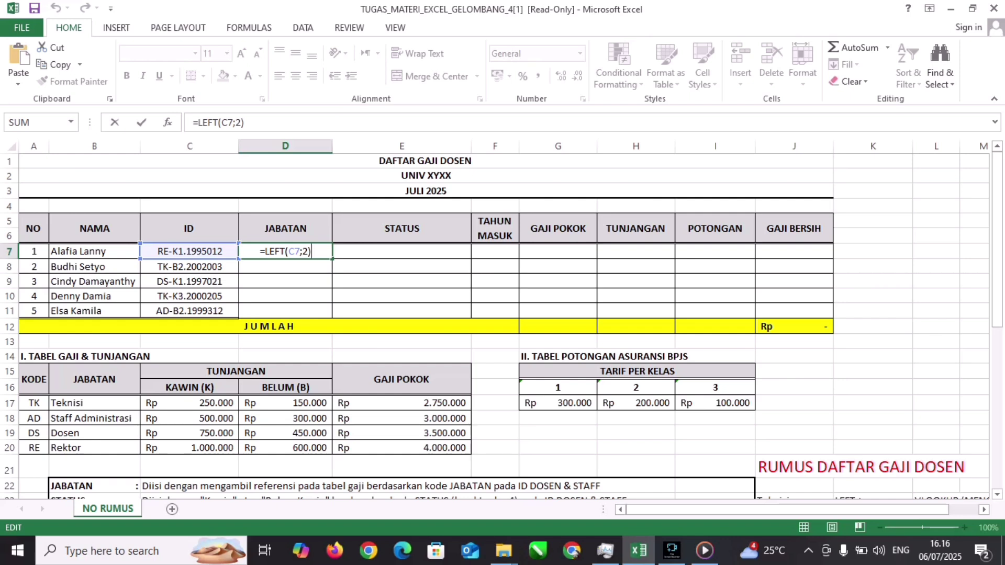
key("Left")
key("Left")
key("Left")
key("shift+Left")
key("shift+Left")
key("shift+Left")
key("shift+Left")
key("shift+Left")
key("shift+Left")
key("shift+Left")
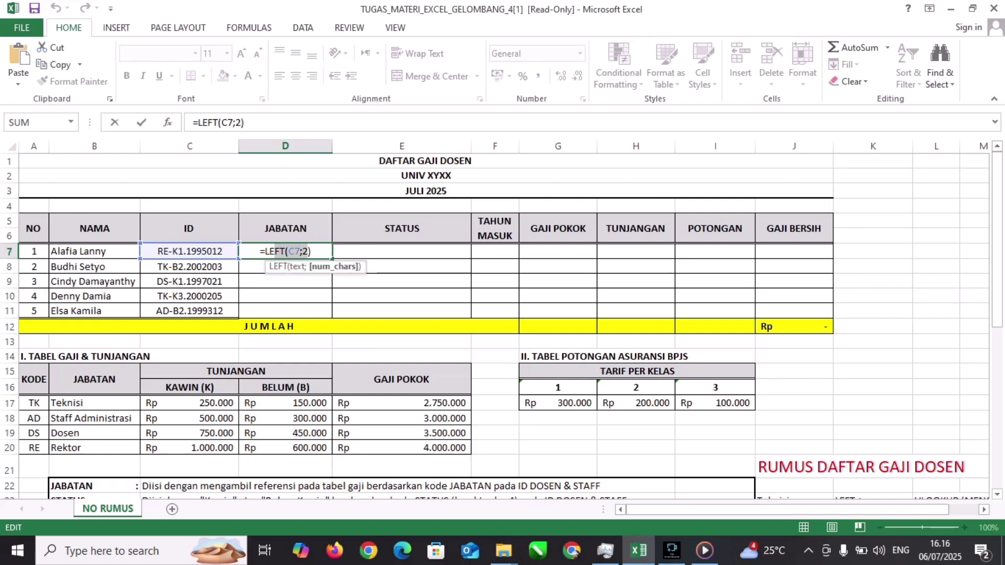
key("Right")
key("Right")
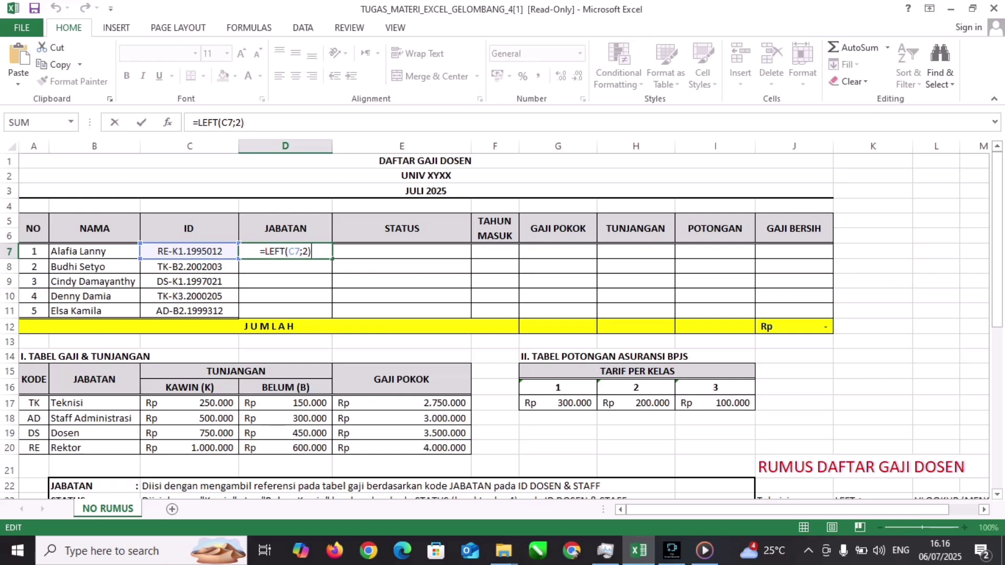
key("shift+Left")
key("shift+Left")
key("shift+Left")
key("shift+Left")
key("shift+Left")
key("shift+Left")
key("shift+Left")
key("shift+Left")
key("shift+Left")
key("shift+Left")
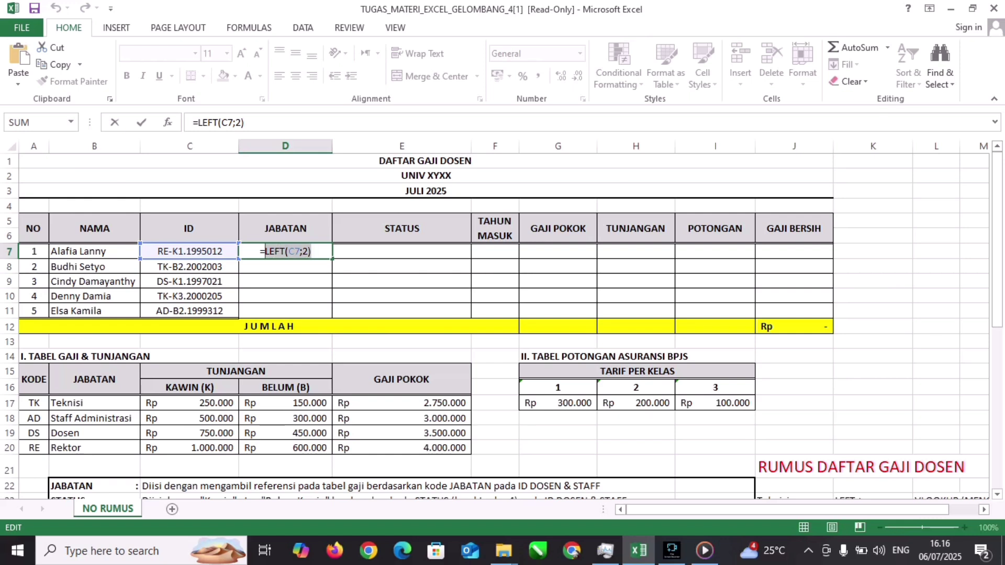
key("BackSpace")
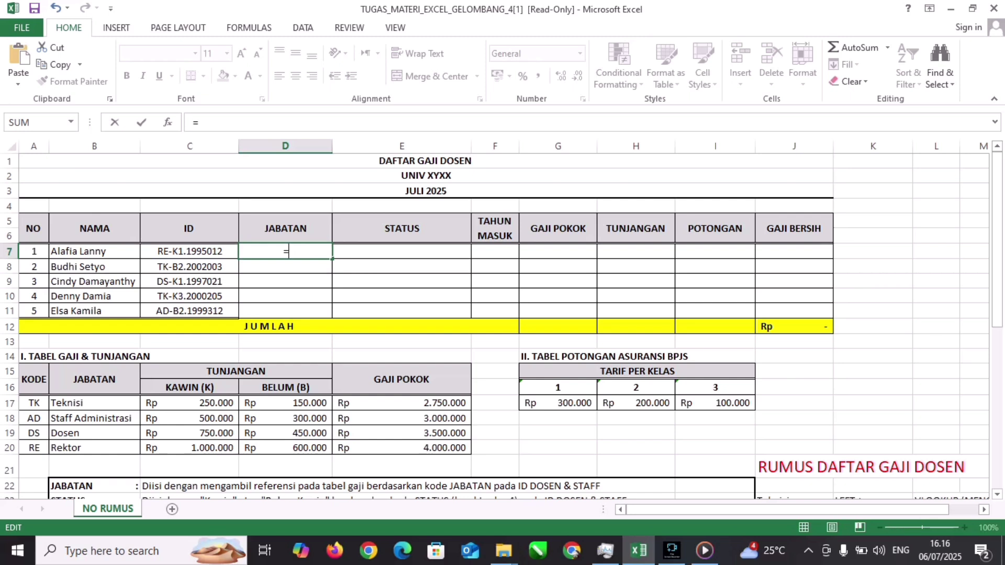
- Complete the D7 formula as =VLOOKUP(LEFT(C7;2);TABEL_GAJI;2;0), using the salary and allowance table A17:E20 as the lookup range
type("vl")
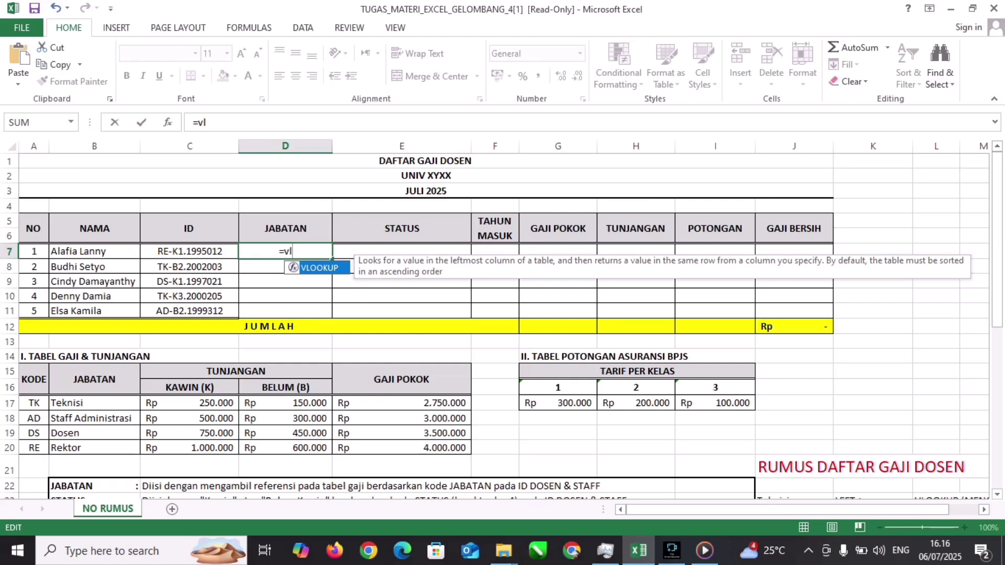
key("Tab")
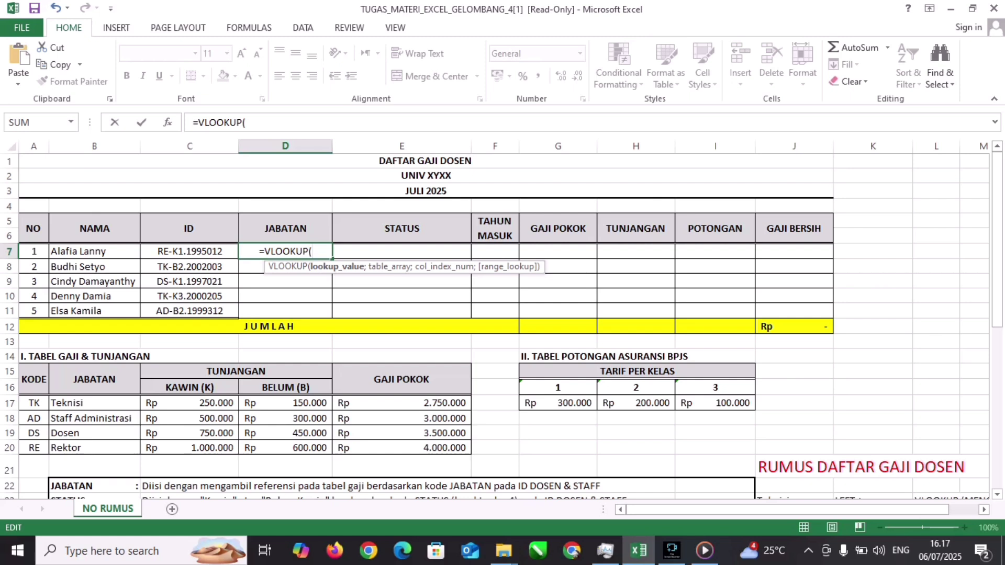
type("LEFT(C7;2)")
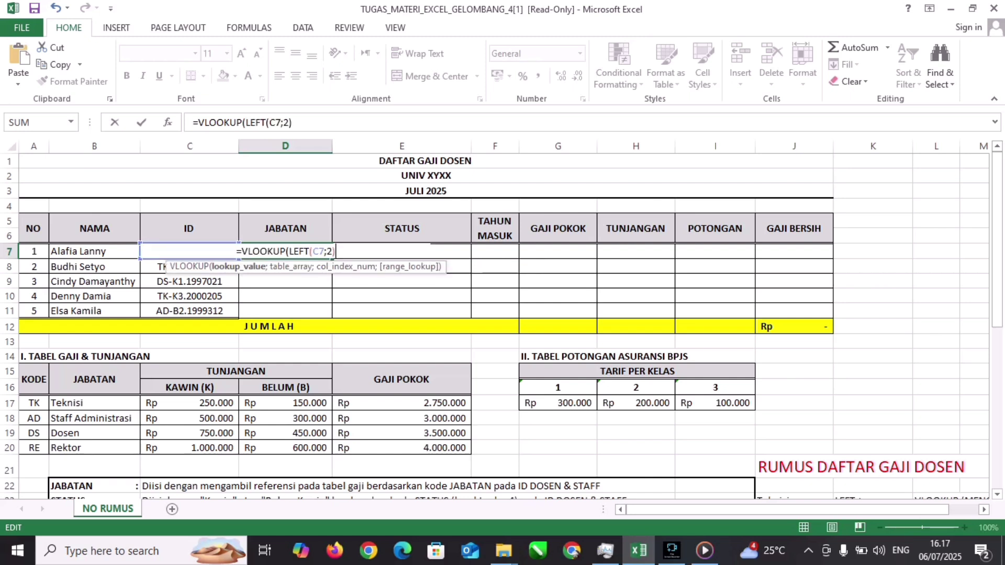
type(";")
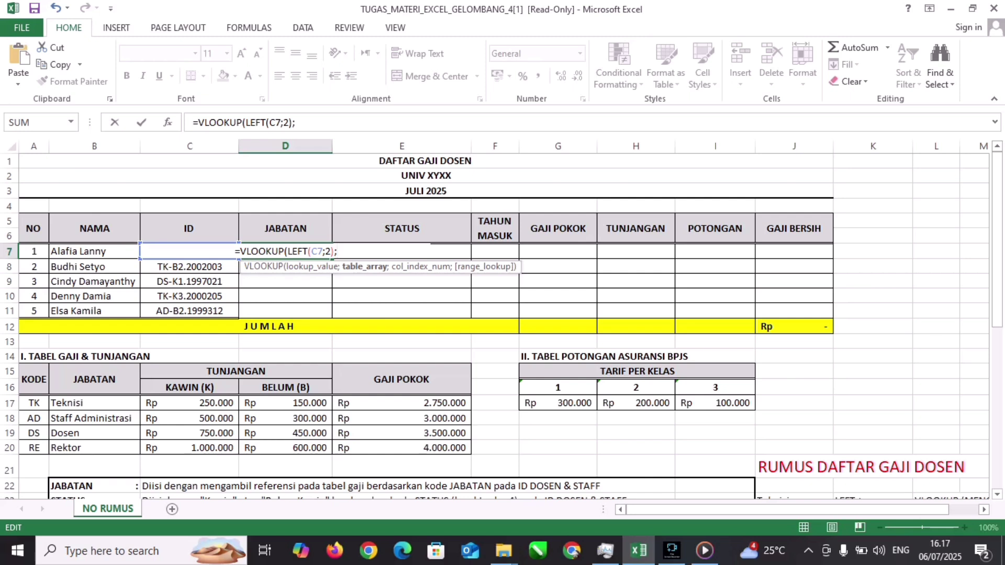
left_click_drag(33, 403, 471, 451)
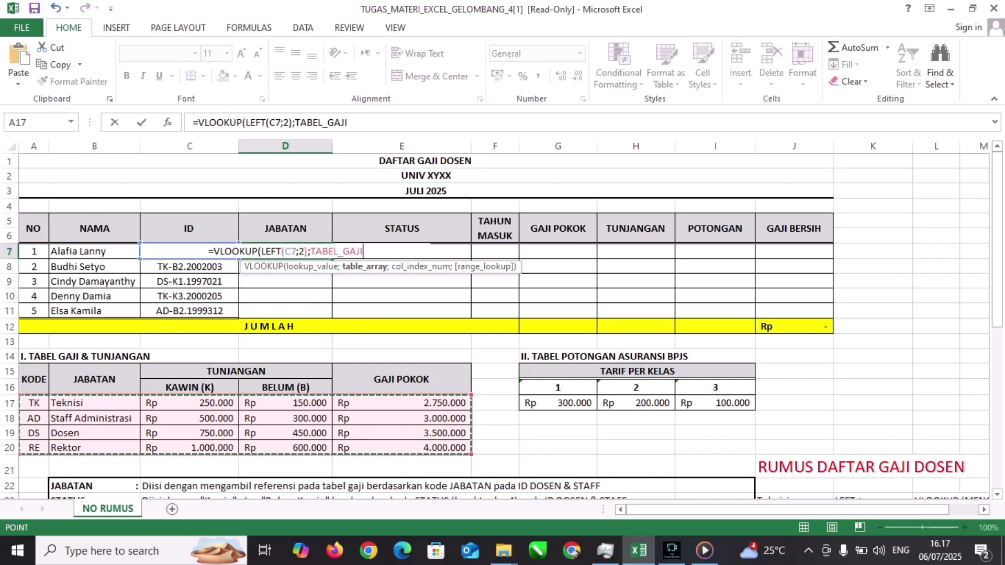
type(";")
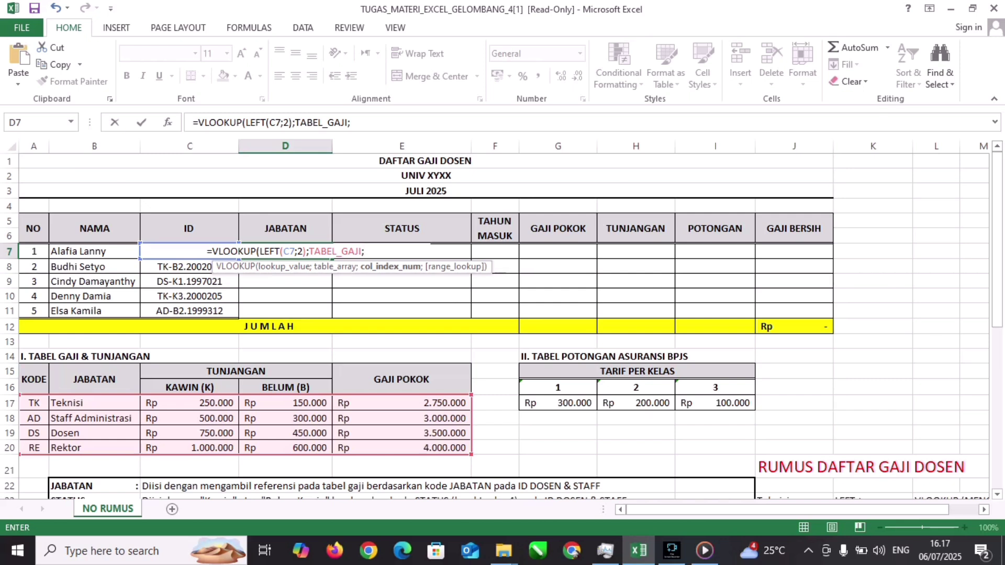
type("2")
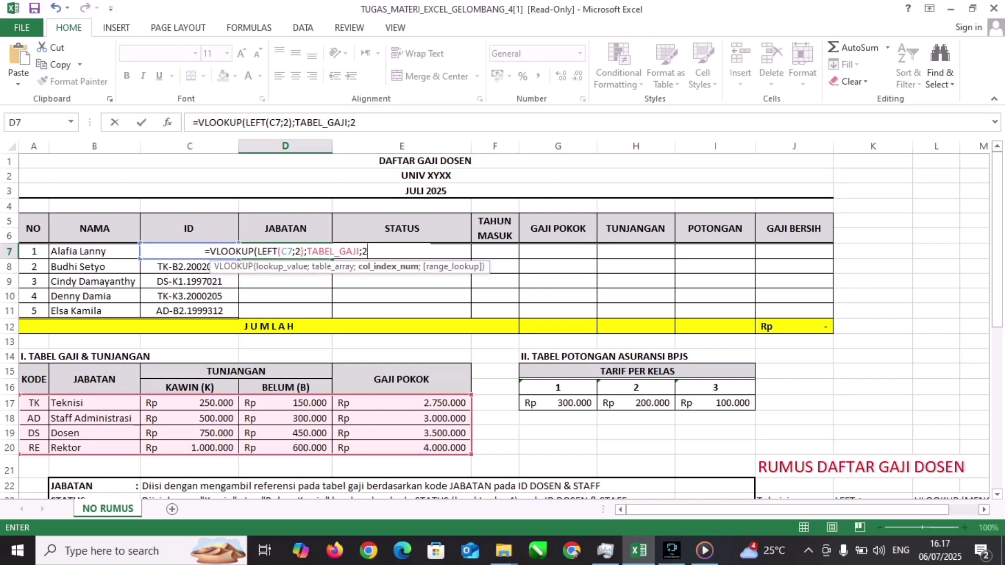
type(";")
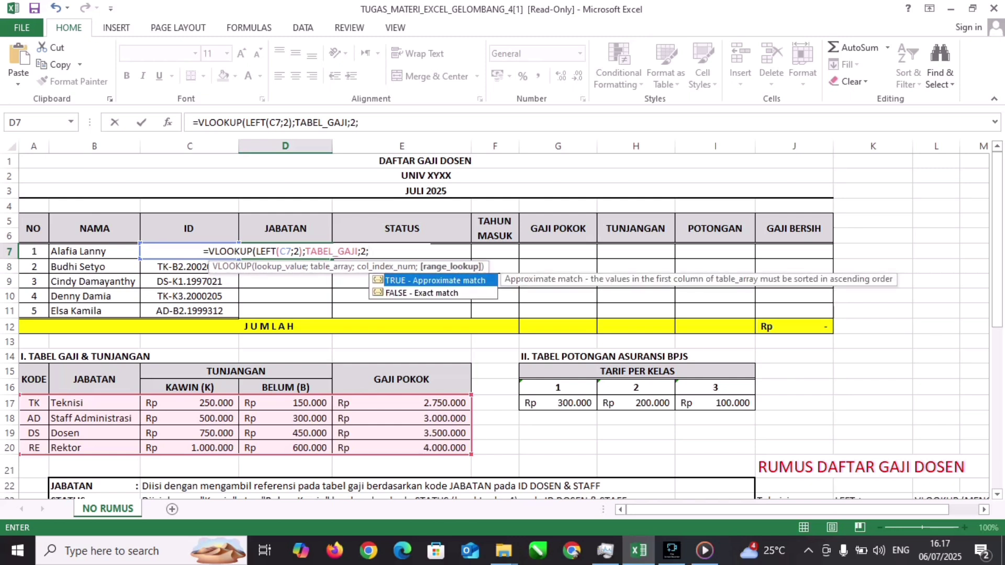
type("0)")
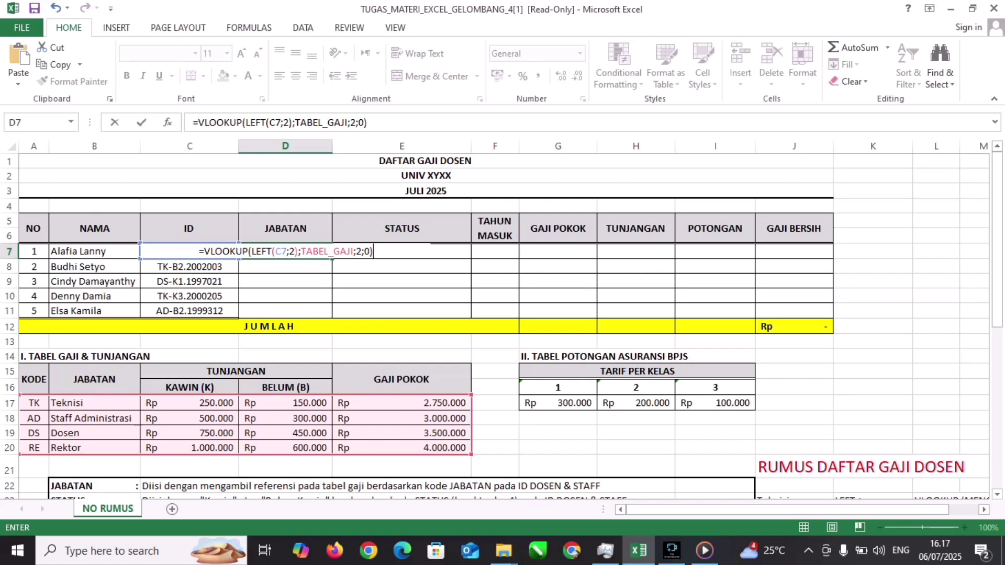
key("Return")
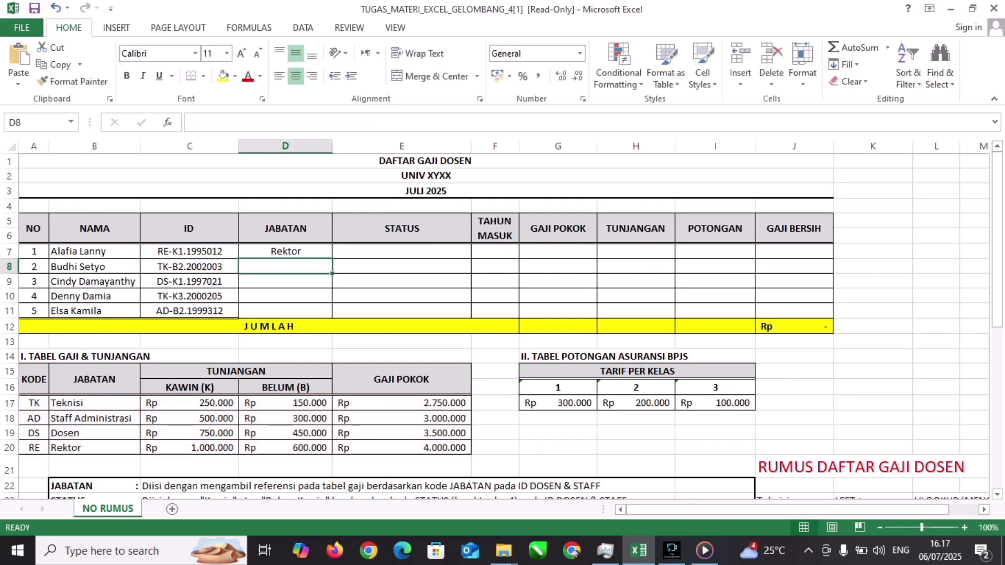
- Fill the VLOOKUP formula from D7 down to D11 in the JABATAN column and check the copied formulas
left_click(286, 251)
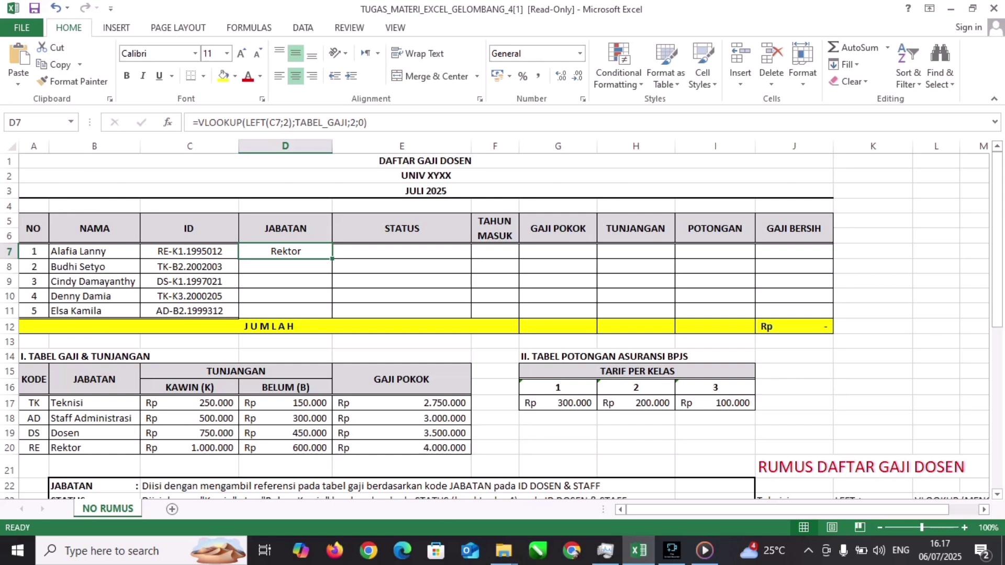
left_click(285, 266)
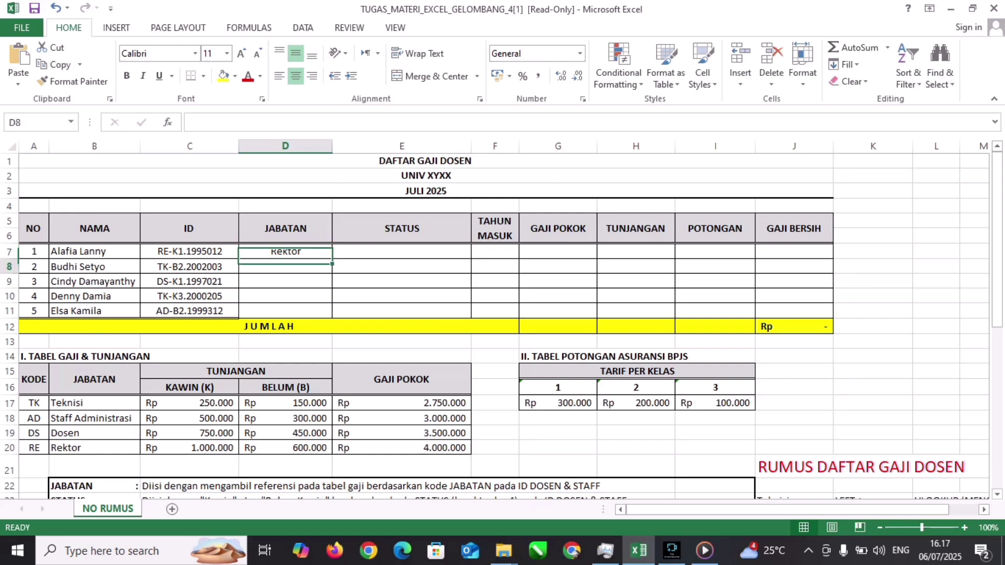
left_click(285, 251)
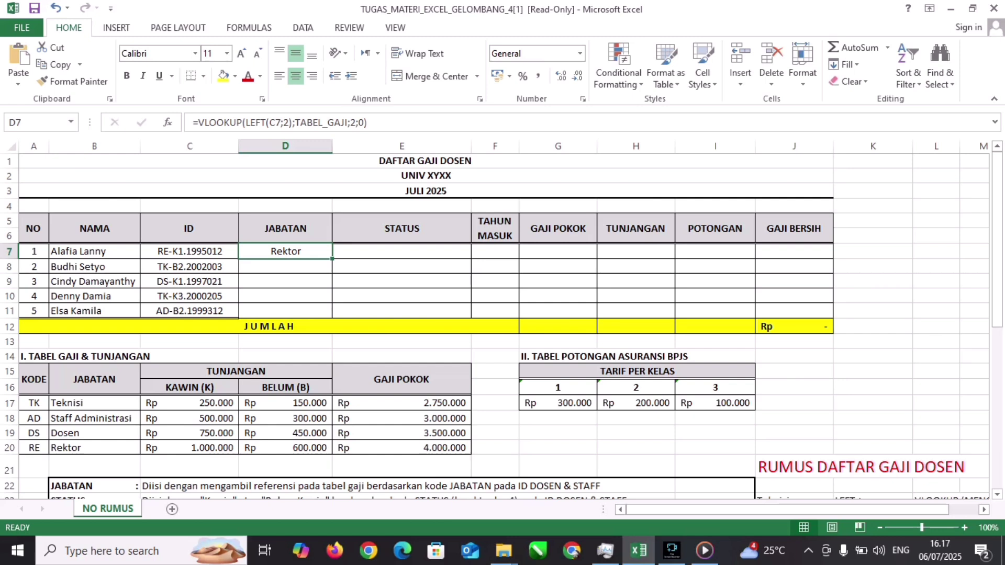
left_click_drag(332, 259, 332, 317)
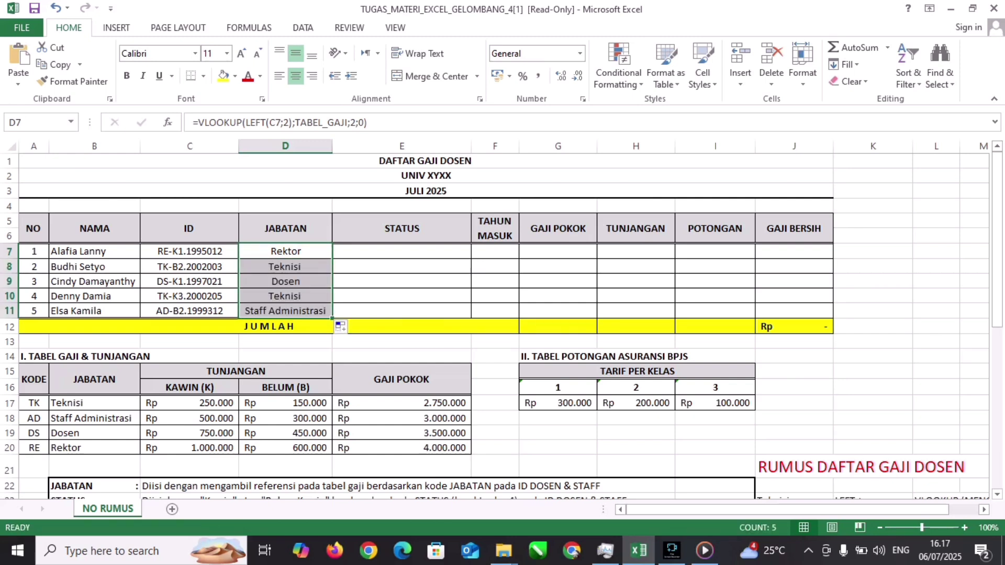
left_click(402, 282)
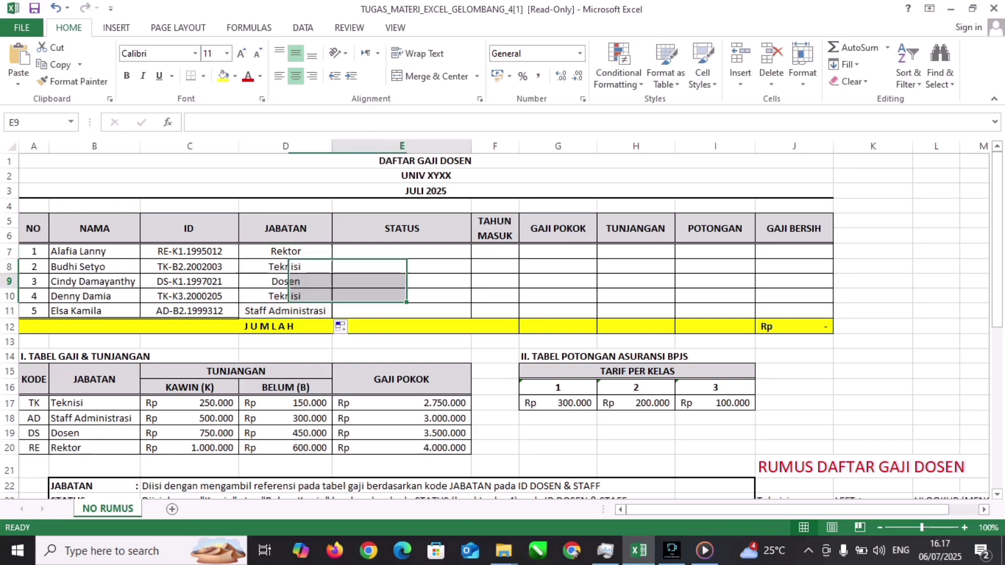
left_click(285, 251)
left_click(286, 267)
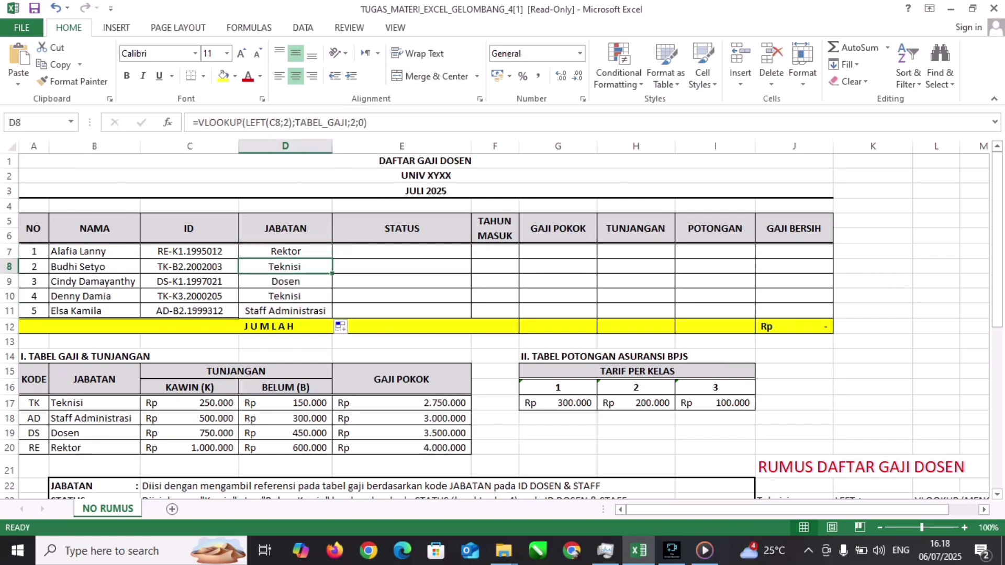
left_click(286, 281)
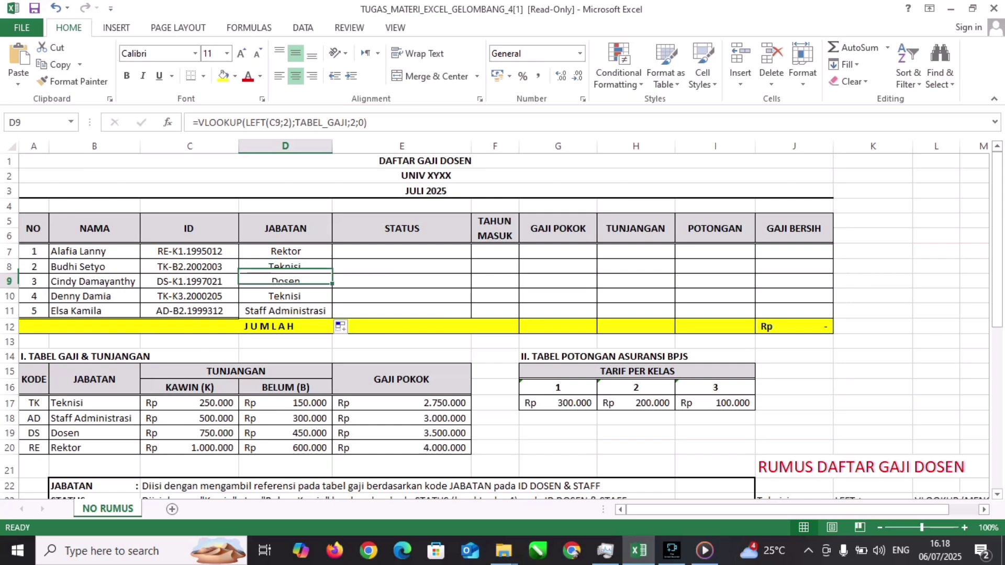
left_click(286, 296)
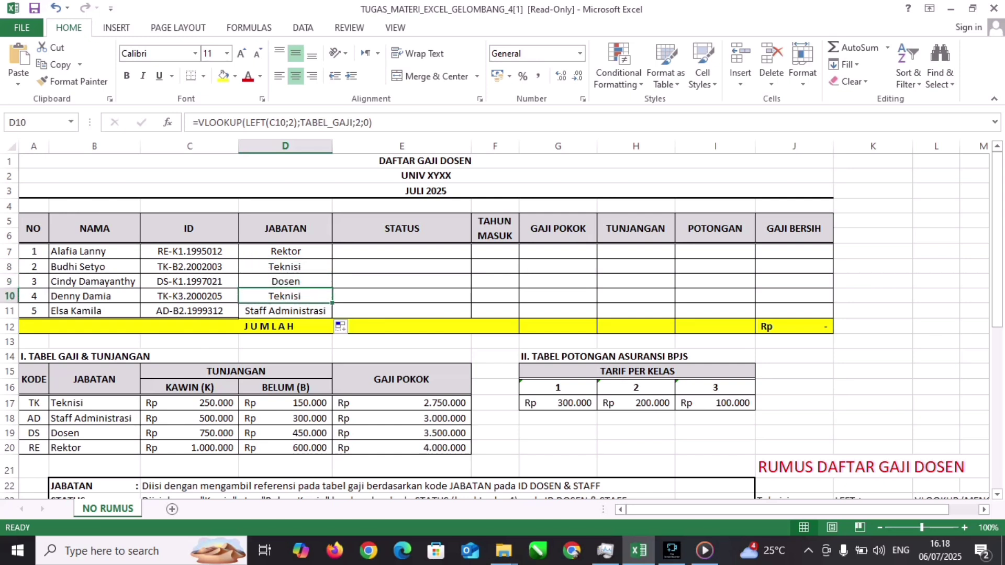
- Enter =MID(C7;4;1) in E7 of the STATUS column to extract the marital status code from the ID
left_click(402, 252)
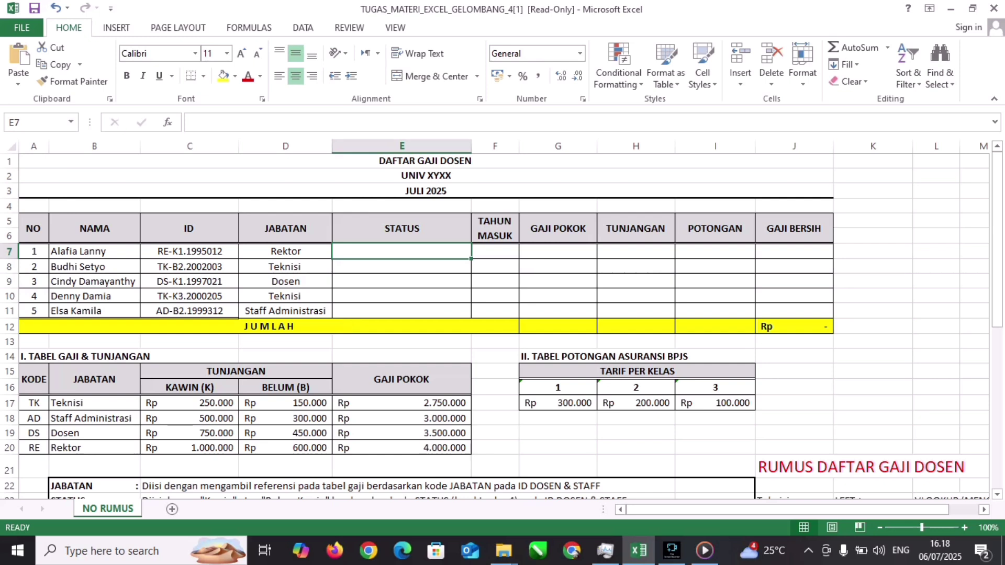
type("=")
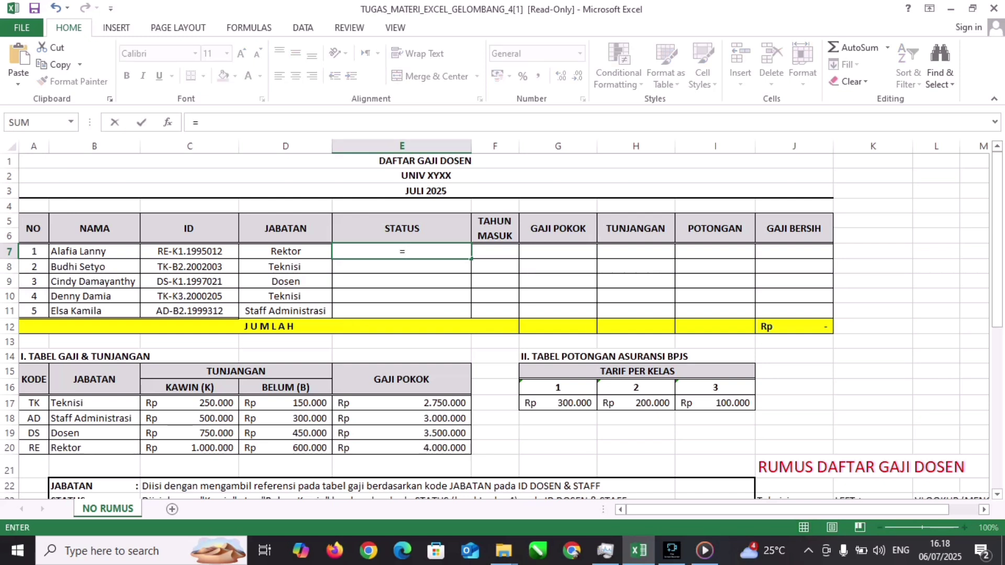
type("mi")
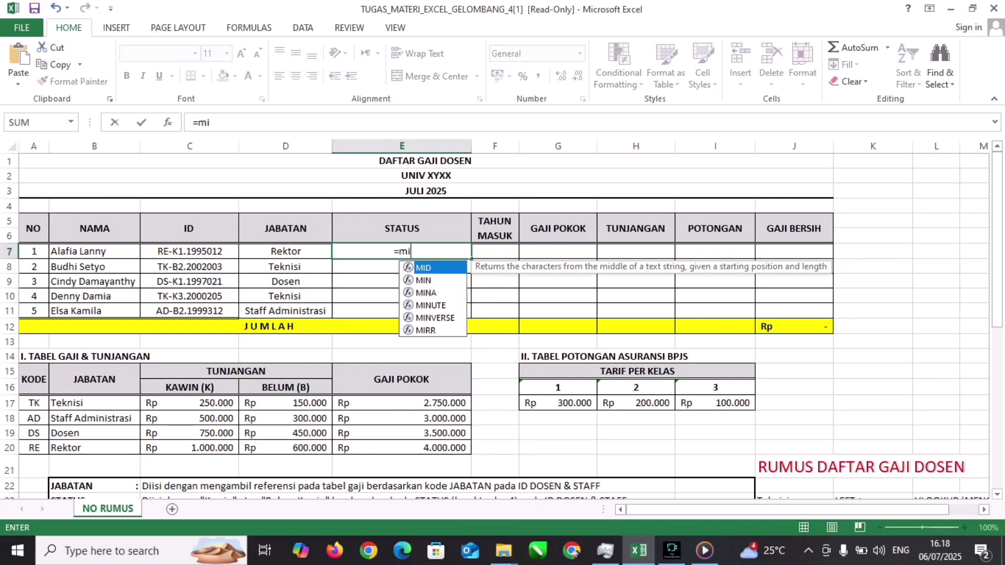
key("Tab")
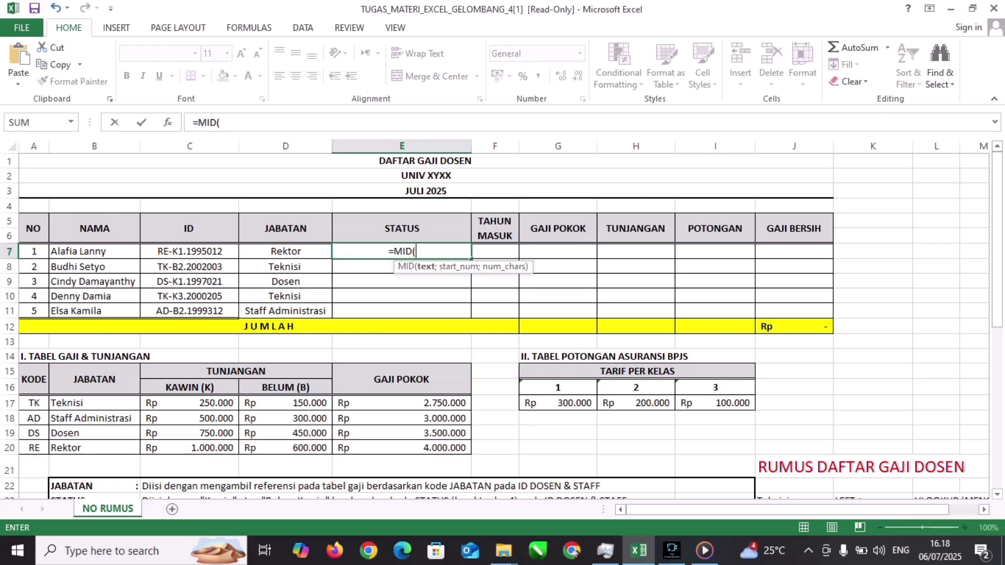
left_click(190, 251)
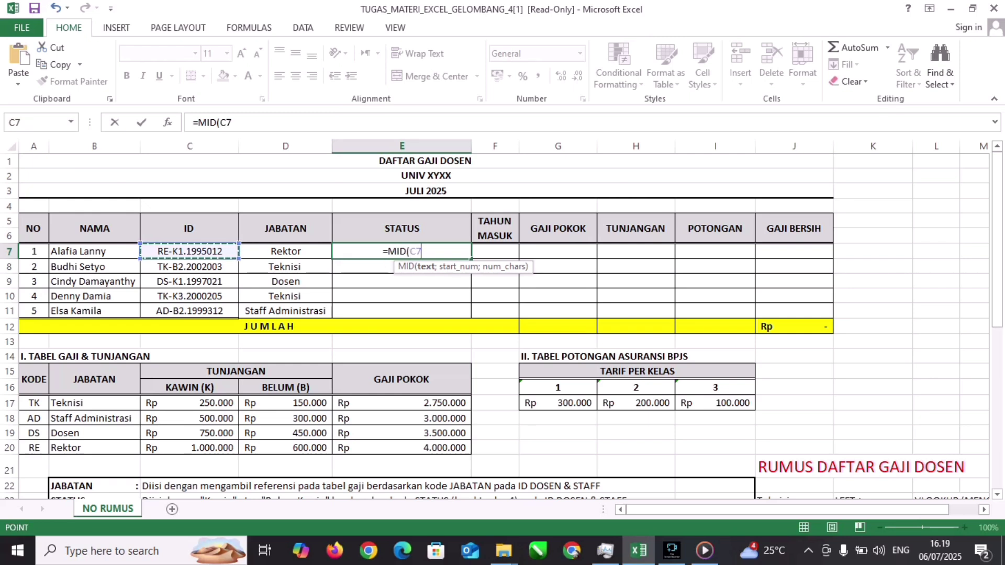
type(";")
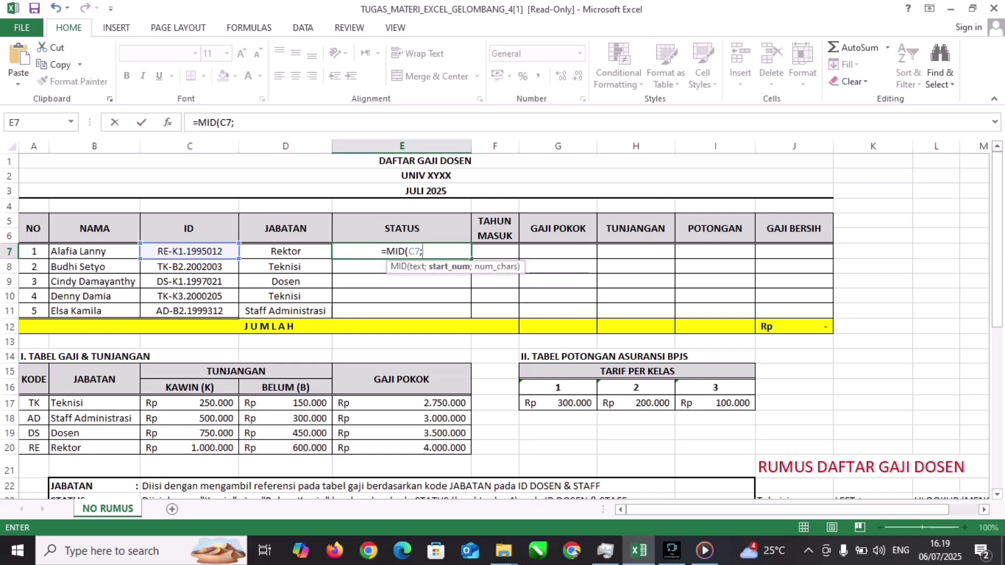
type("4")
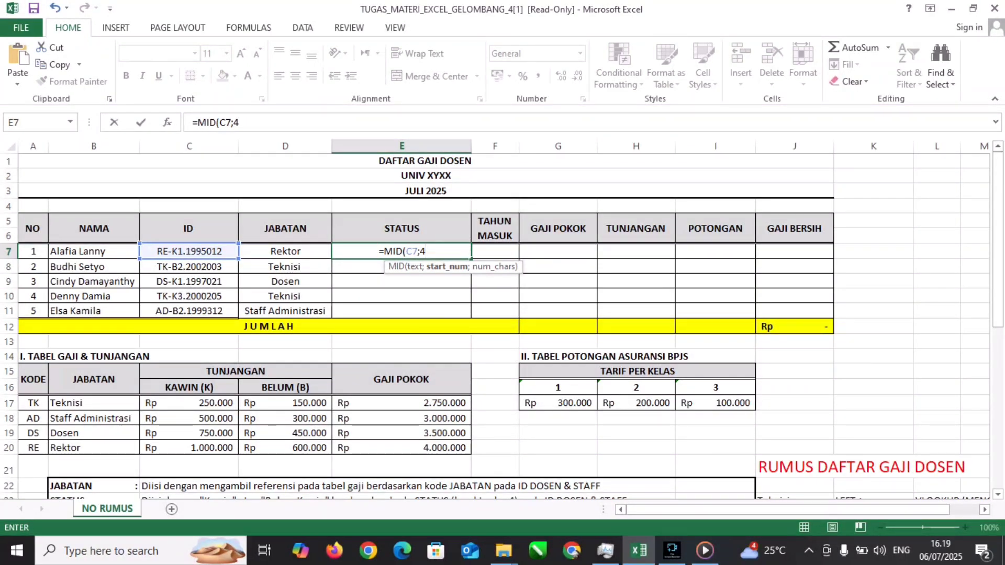
type(";")
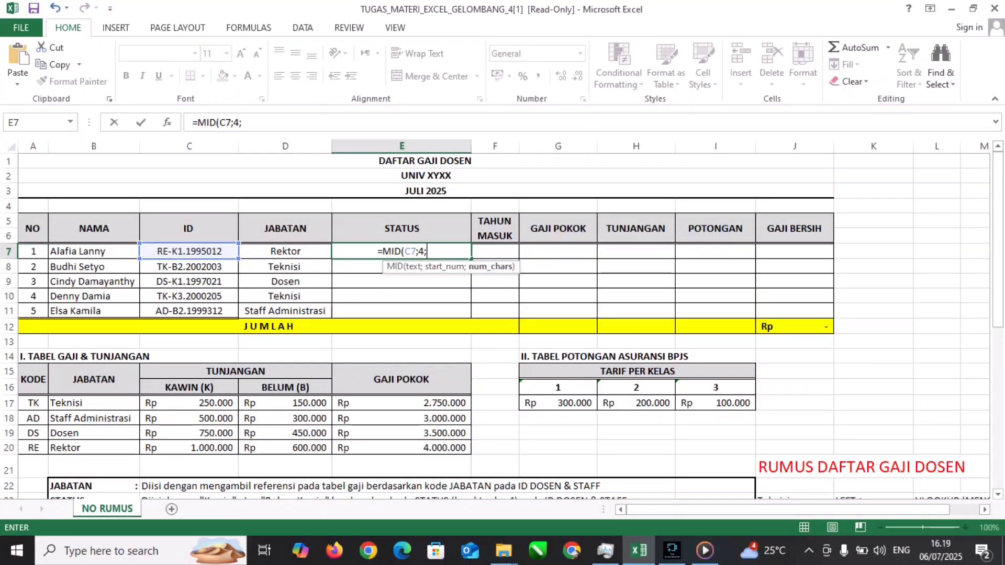
type("1)")
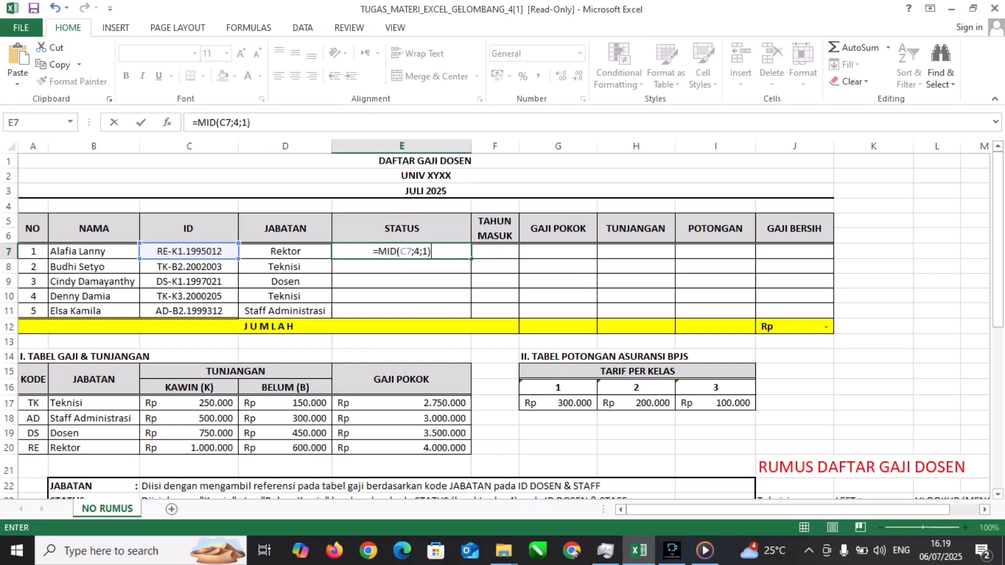
key("Return")
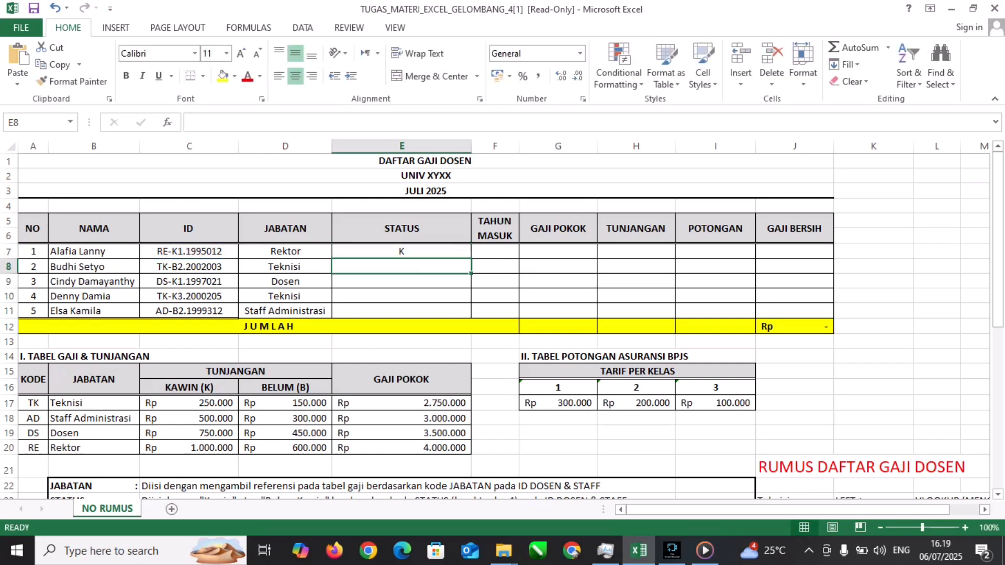
- Replace the E7 formula with the start of an IF function that tests MID(C7;4;1)="K"
double_click(414, 252)
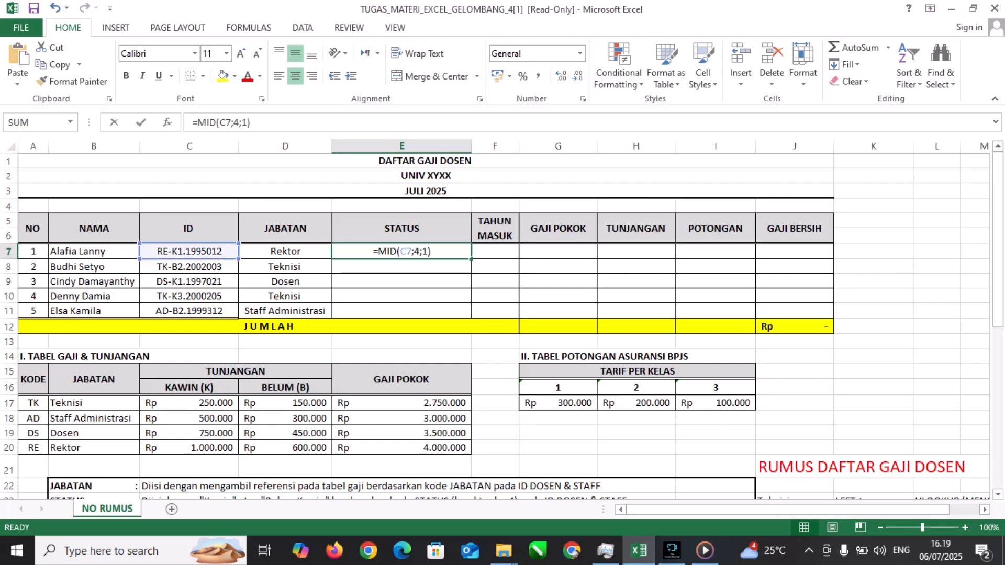
left_click(432, 252)
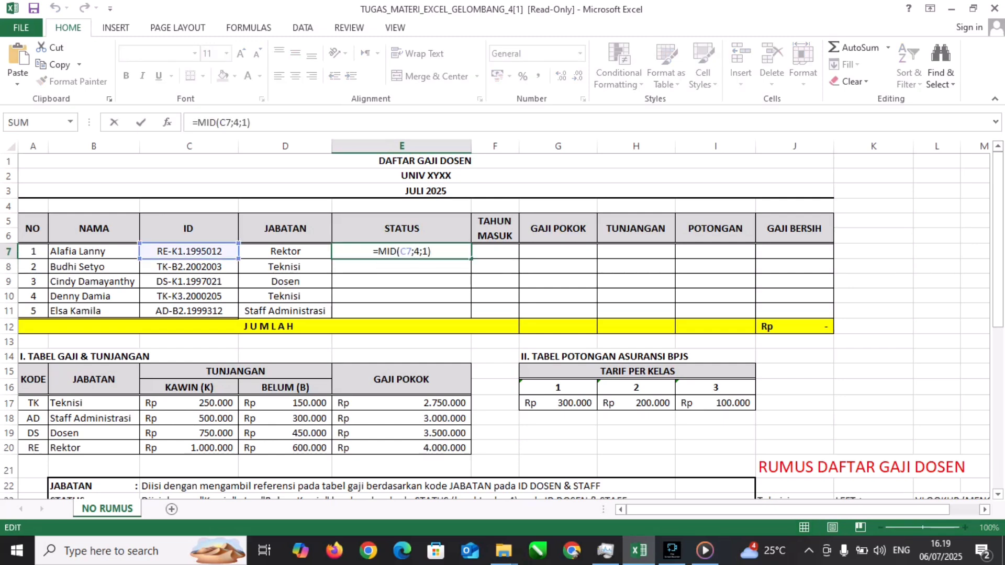
left_click(420, 252)
left_click_drag(432, 252, 378, 252)
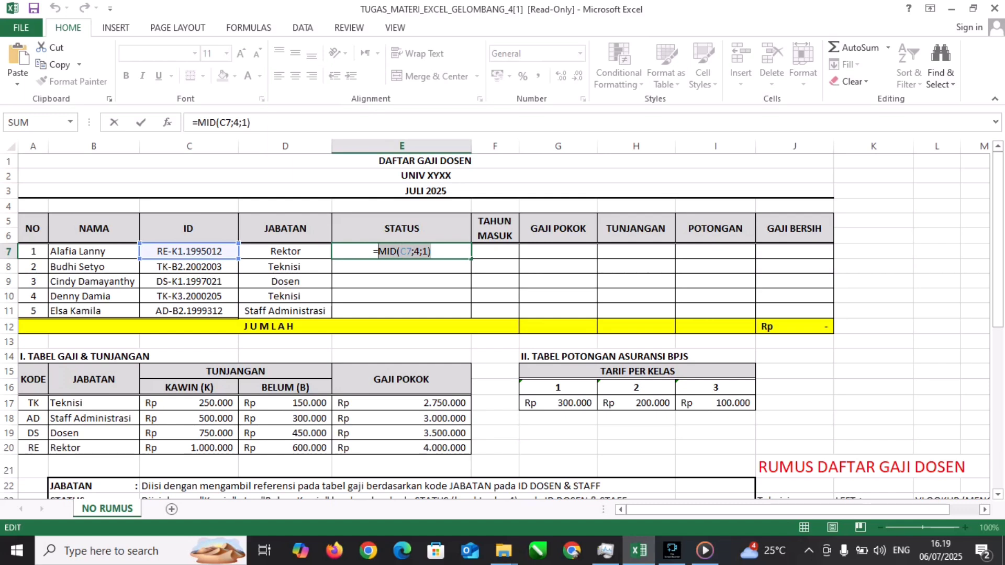
key("BackSpace")
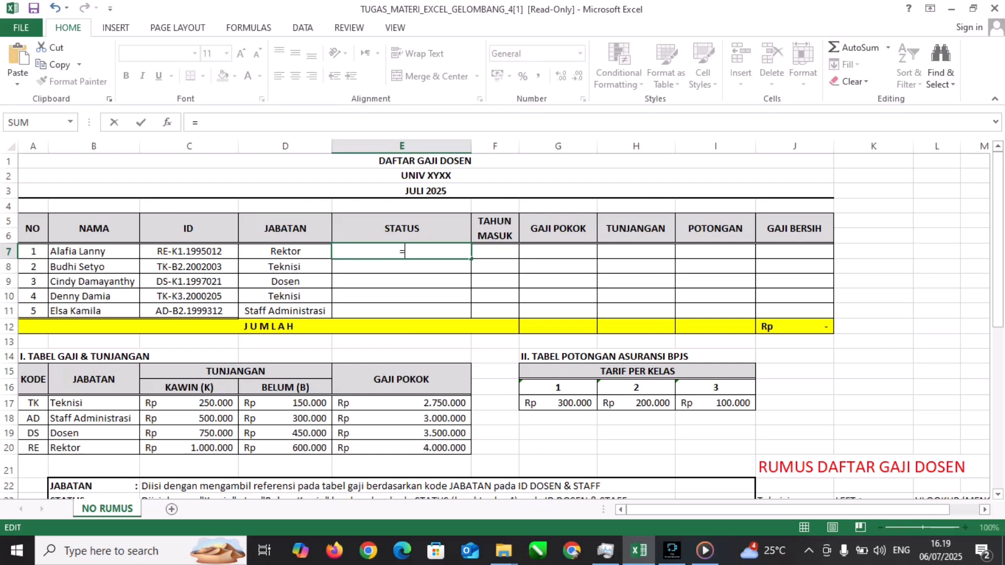
type("i")
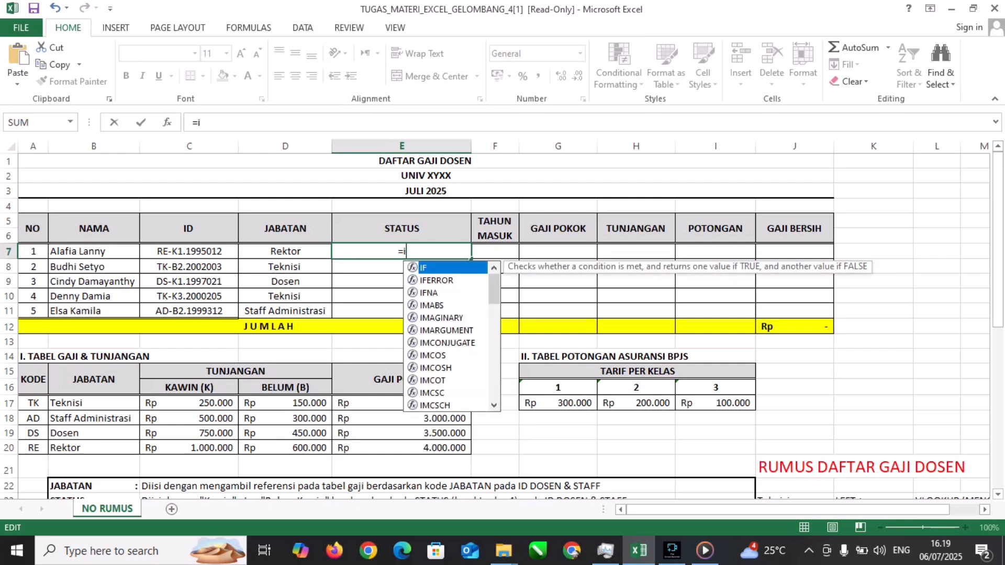
key("Tab")
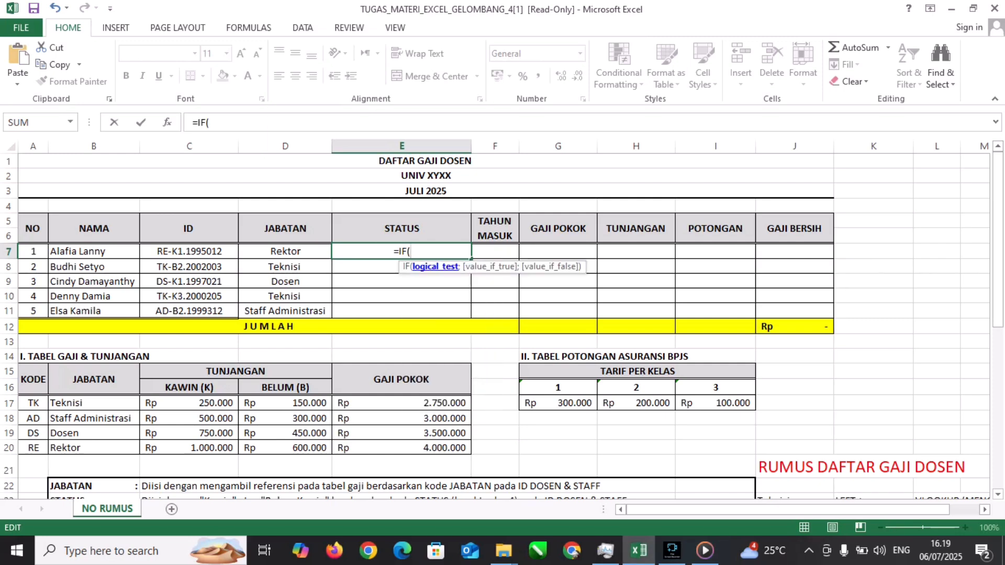
type("MID(C7;4;1)")
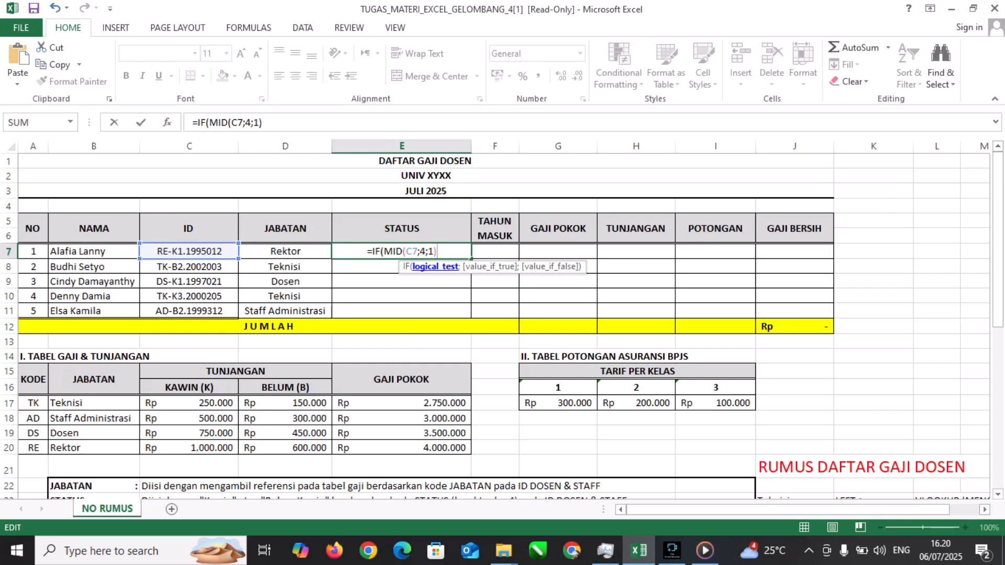
type("=")
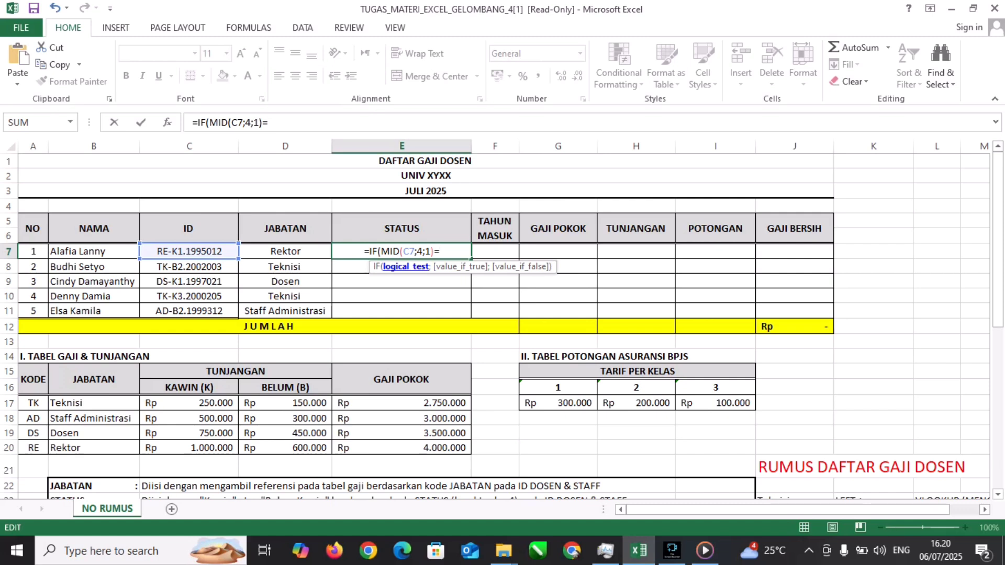
type("\"K")
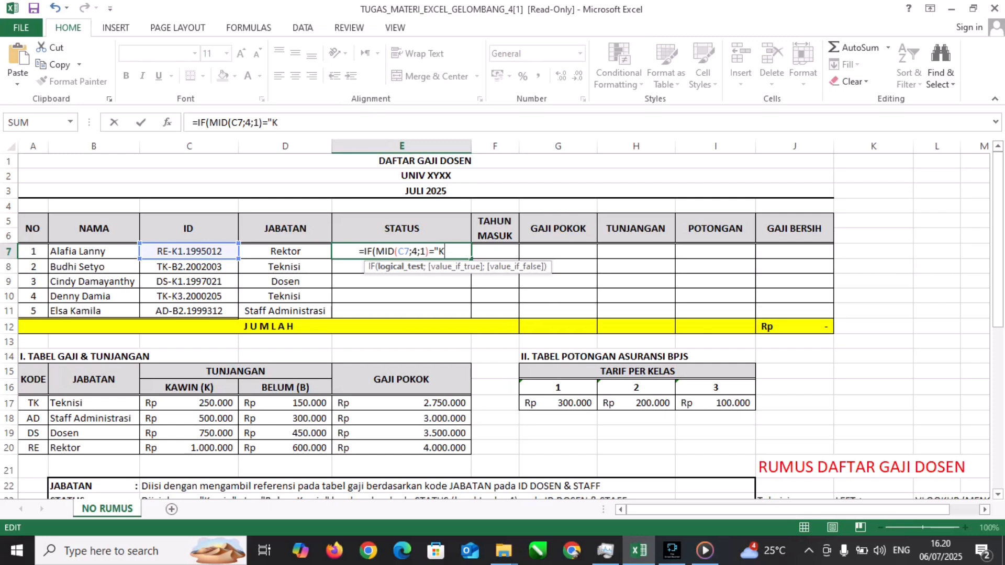
type("\"")
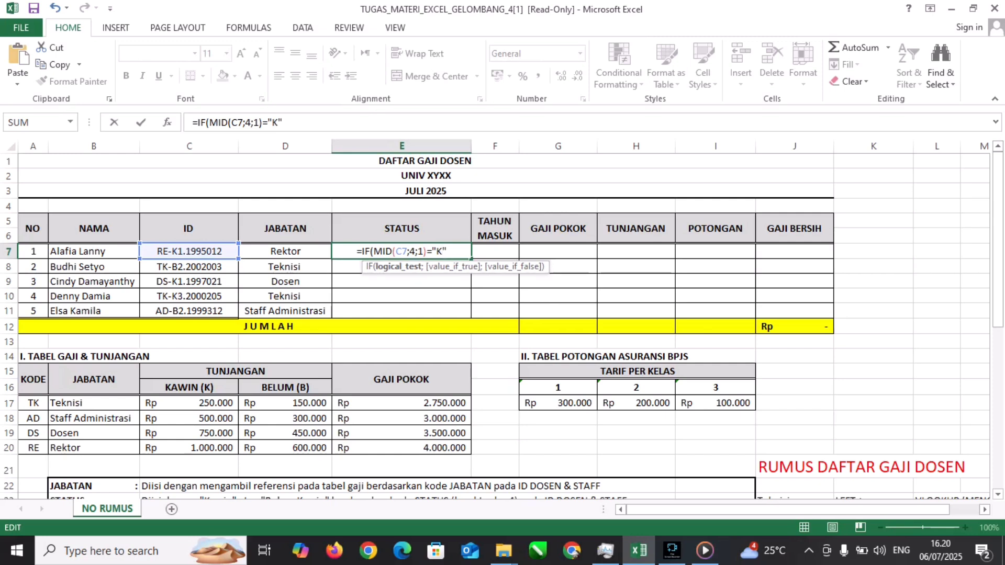
type(";")
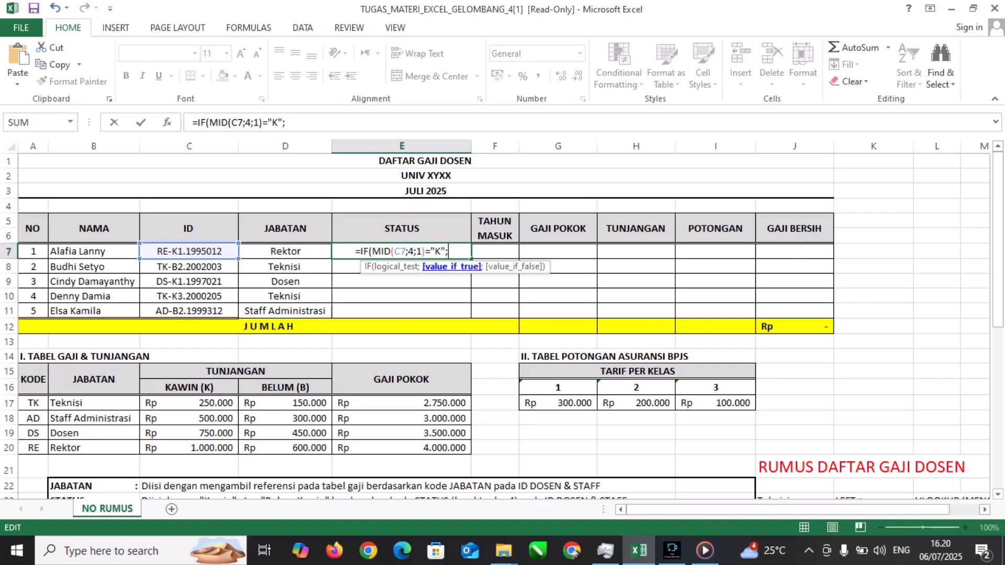
- Complete the E7 IF formula so it returns "KAWIN" when the test is true and "BELUM KAWIN" otherwise
type("\"K")
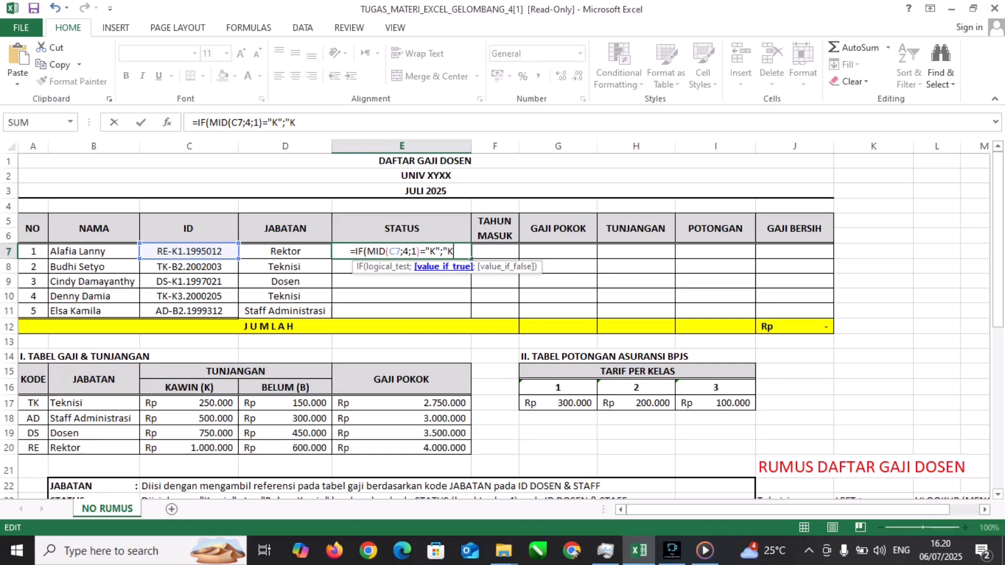
type("AWIN")
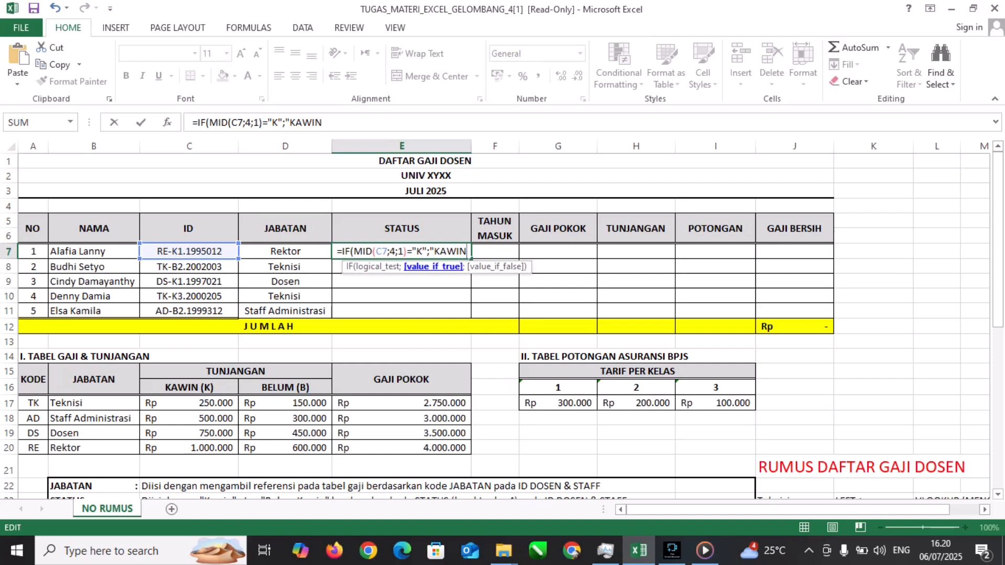
type("\"")
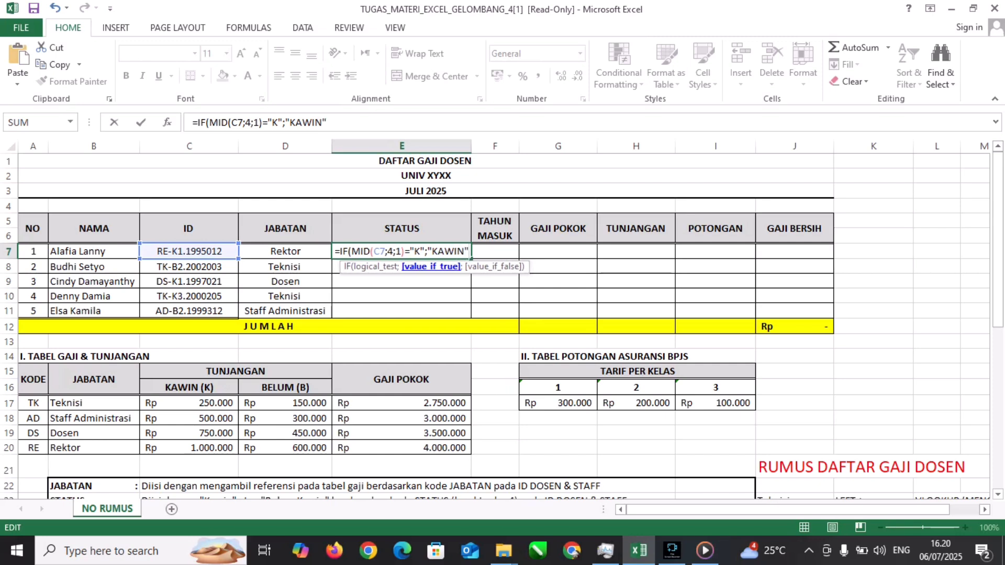
type(";")
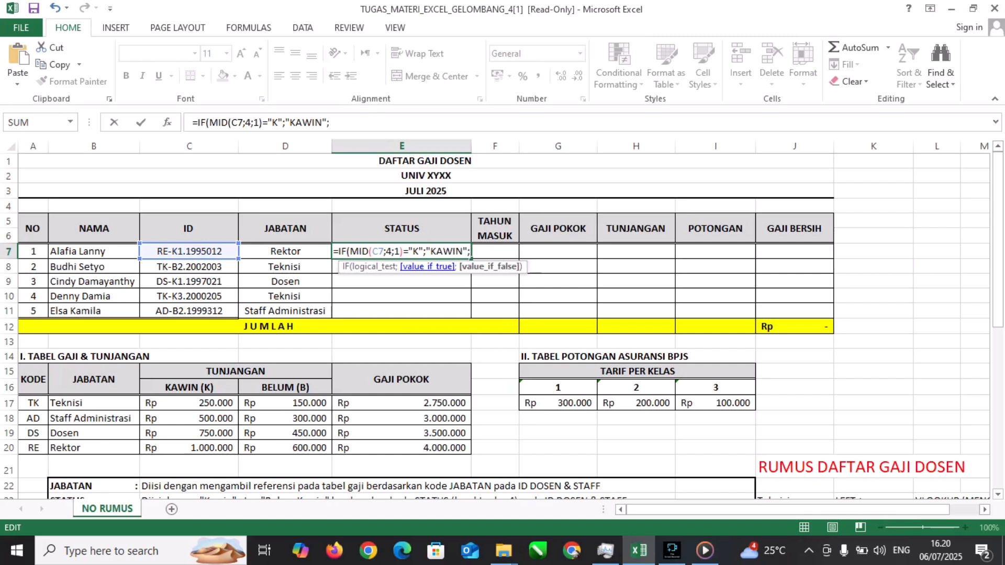
type("\"")
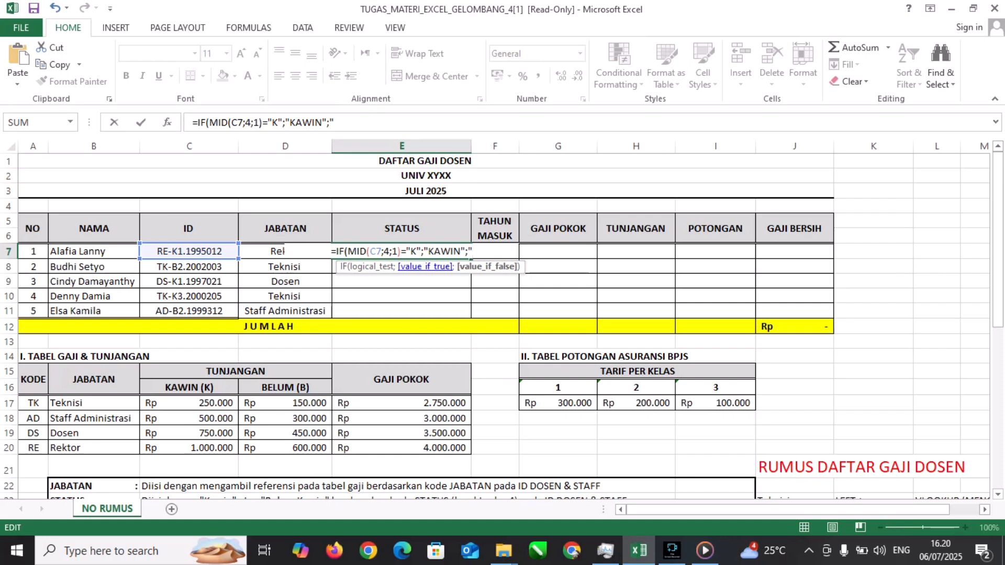
type("BEULM")
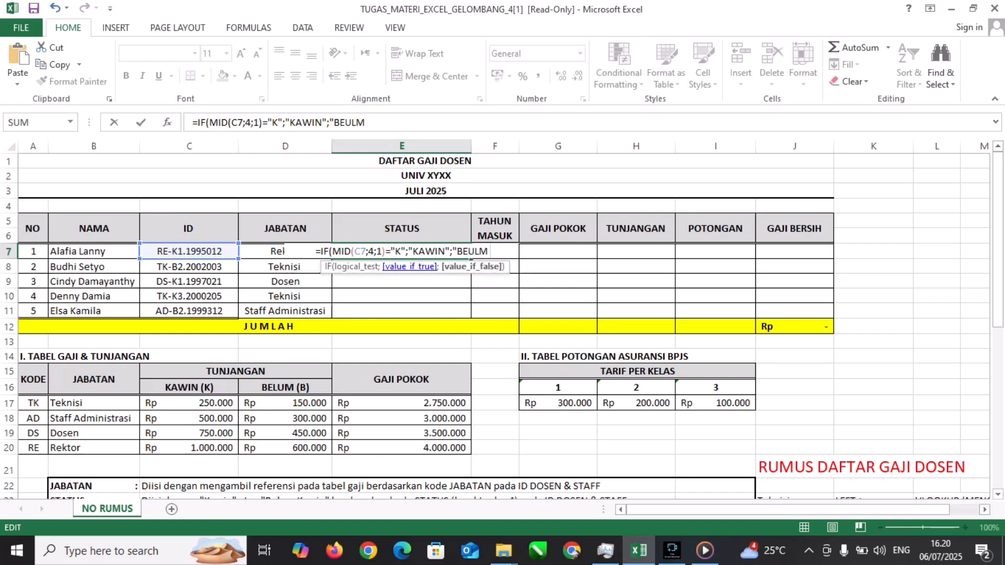
key("BackSpace")
key("BackSpace")
key("BackSpace")
type("LU")
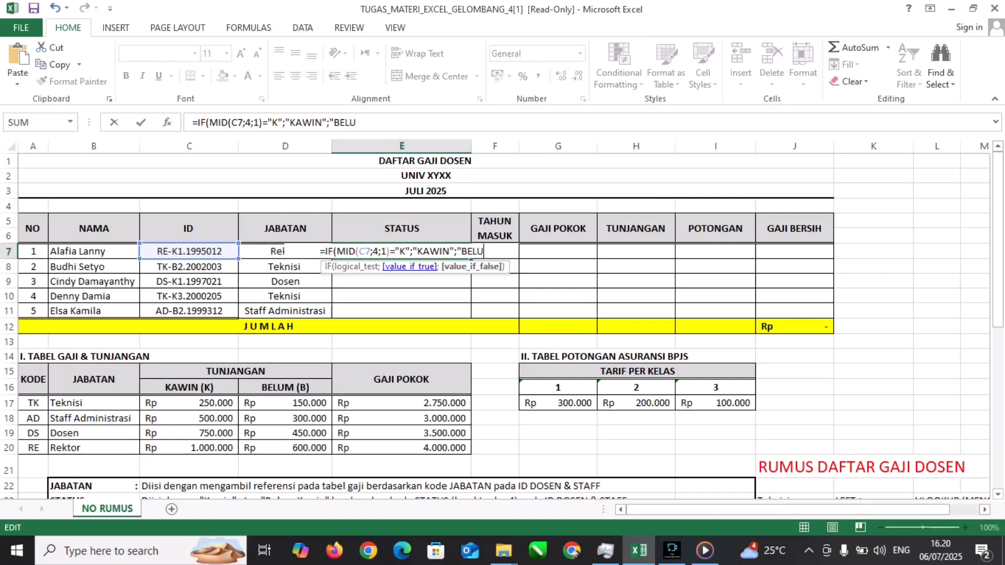
type("M")
type(" KAWI")
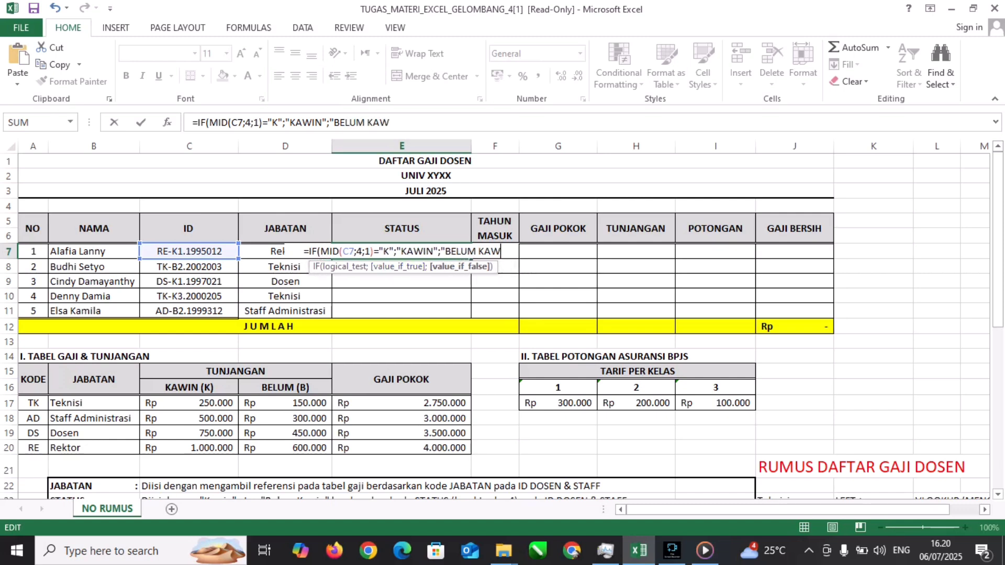
type("N\"")
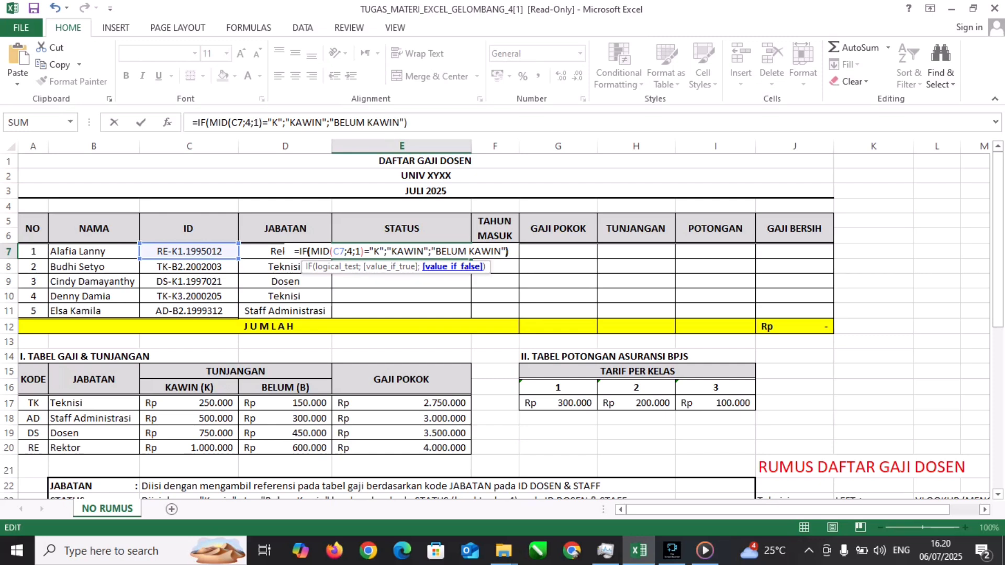
key("Return")
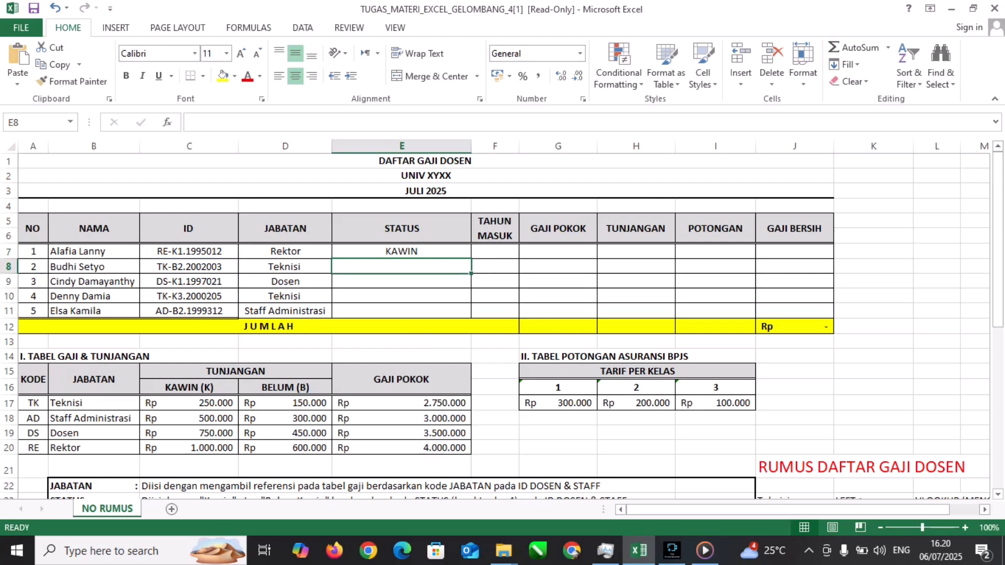
- Fill the IF formula from E7 down to E11 in the STATUS column
left_click(402, 252)
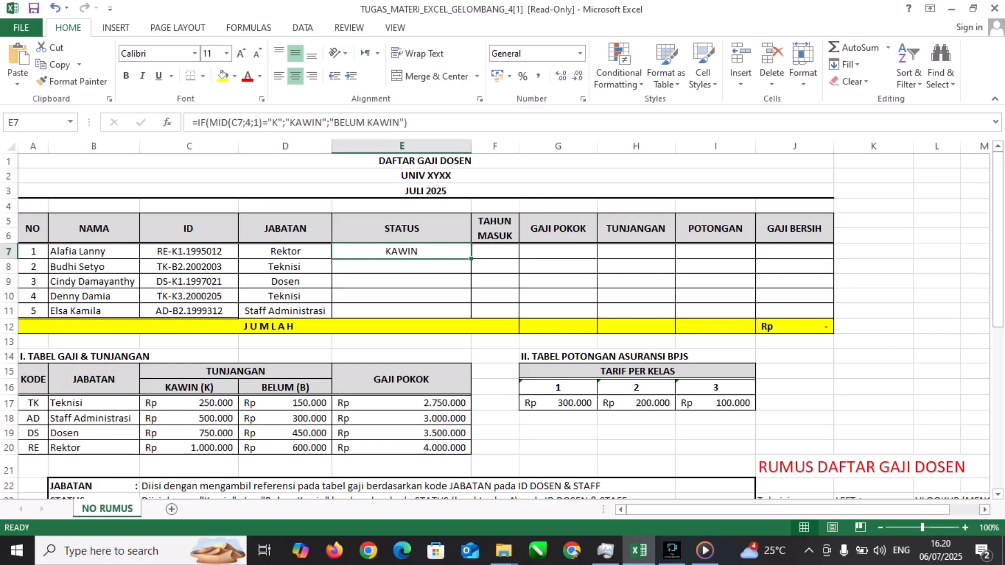
left_click_drag(471, 259, 458, 313)
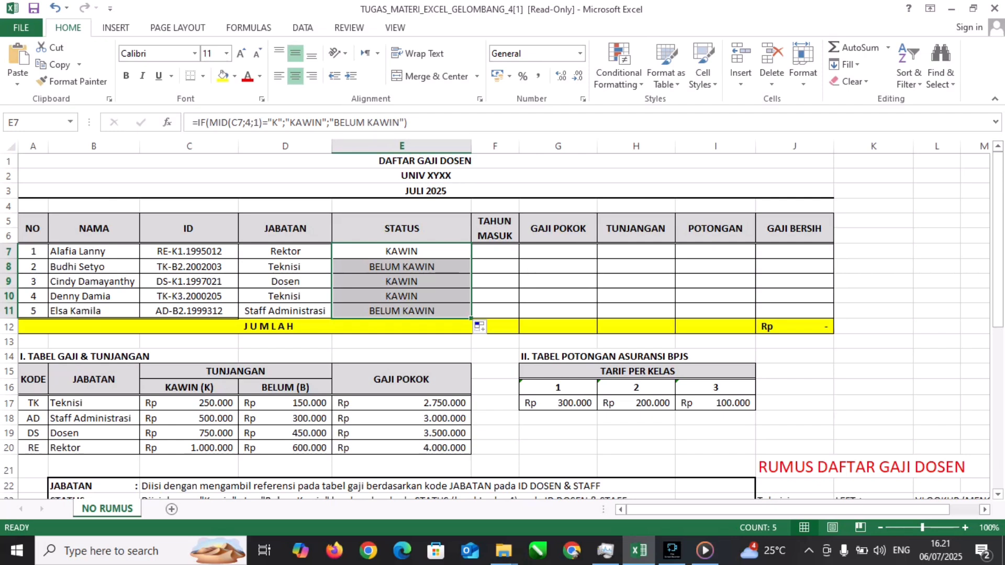
- Enter =MID(C7;7;4) in F7 of the TAHUN MASUK column and fill the formula down to F11
left_click(495, 251)
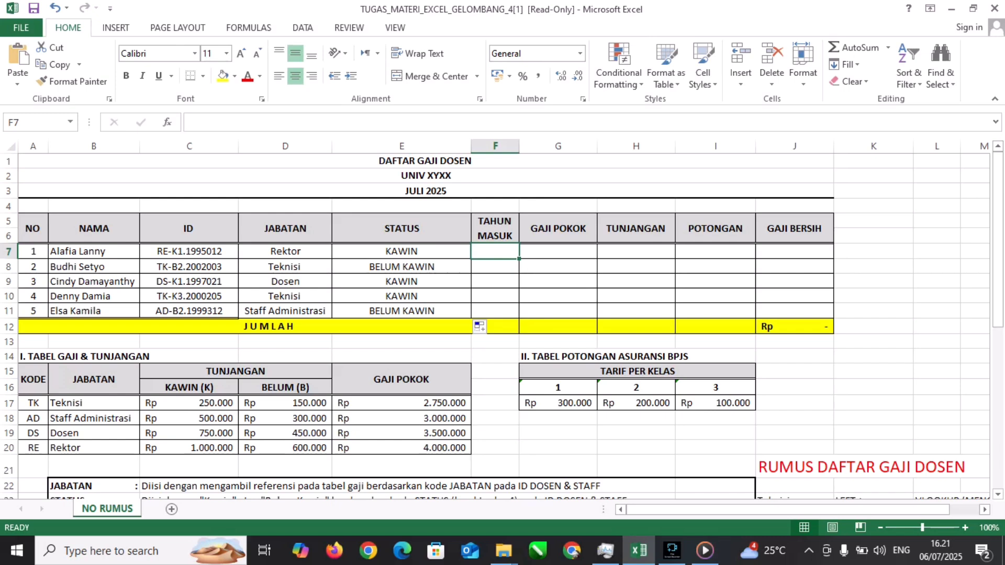
type("=")
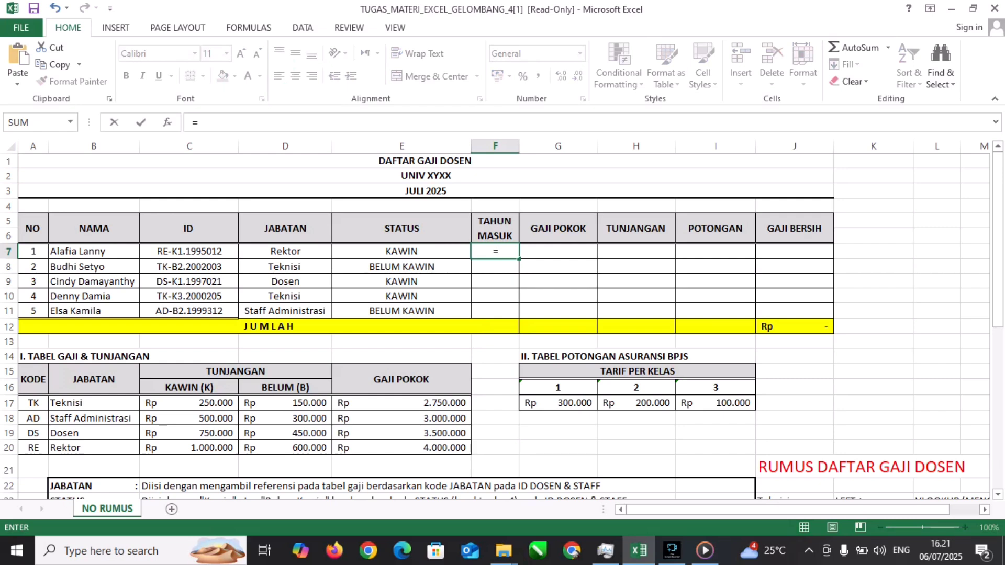
type("mi")
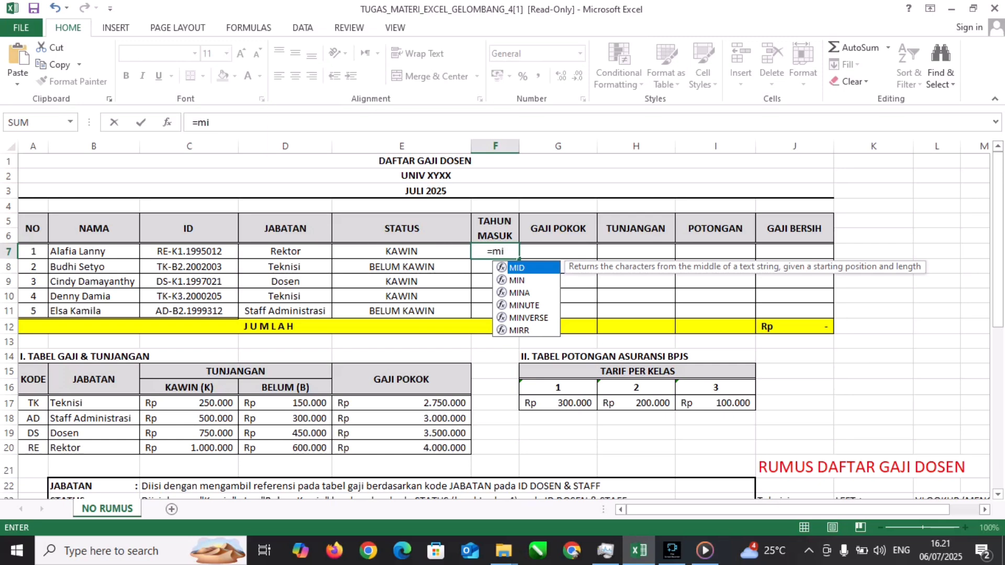
key("Tab")
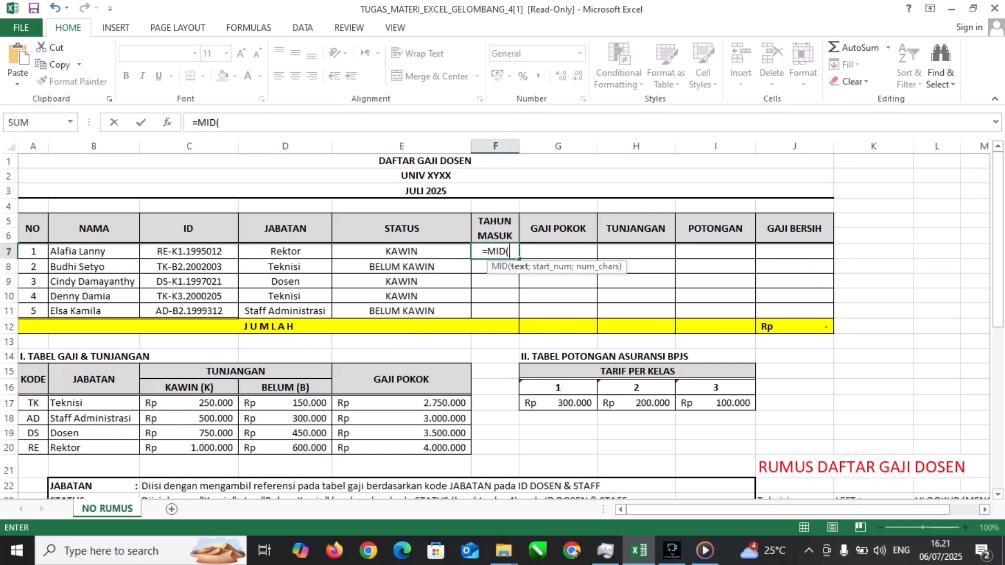
left_click(189, 252)
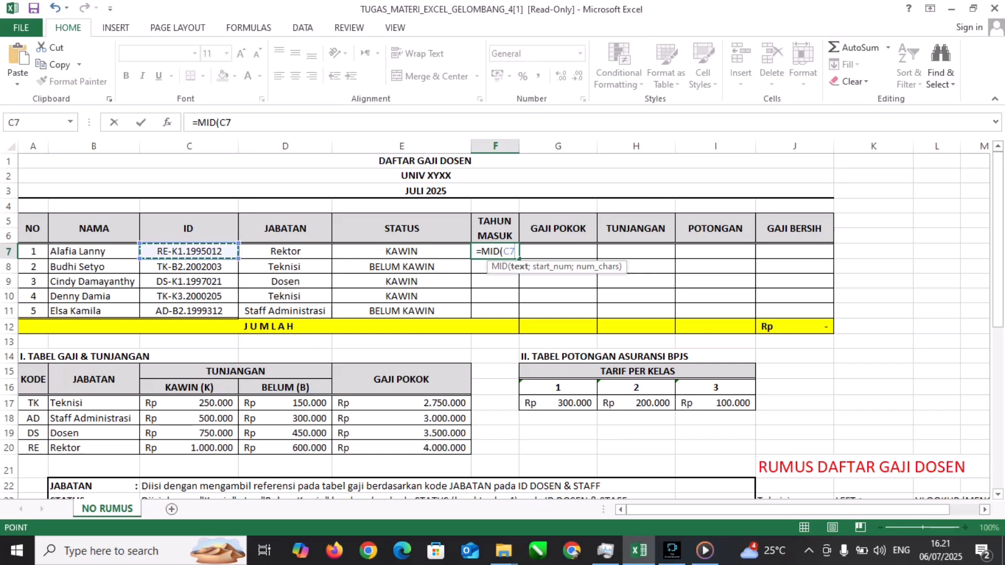
type(";")
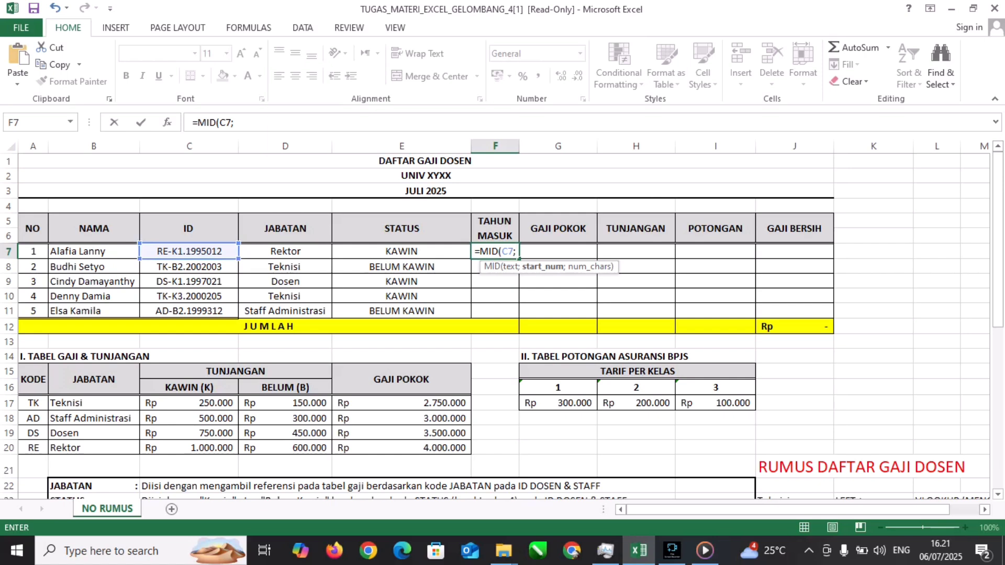
type("7")
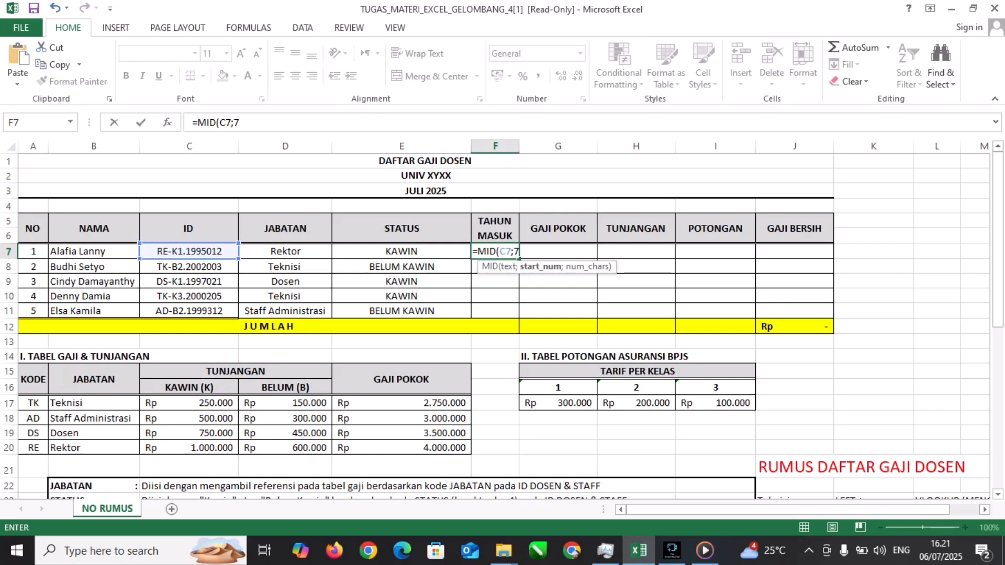
type(";")
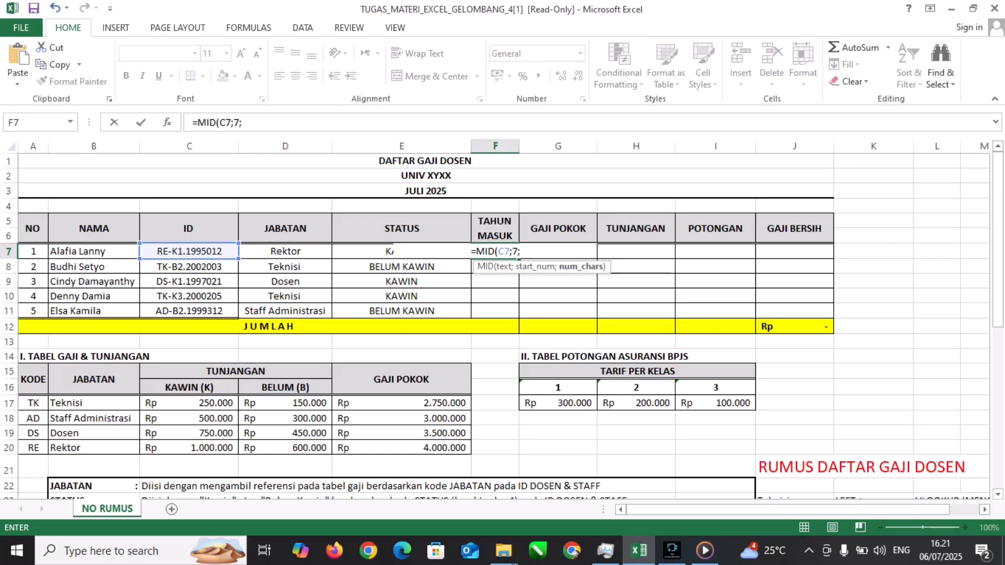
type("4)")
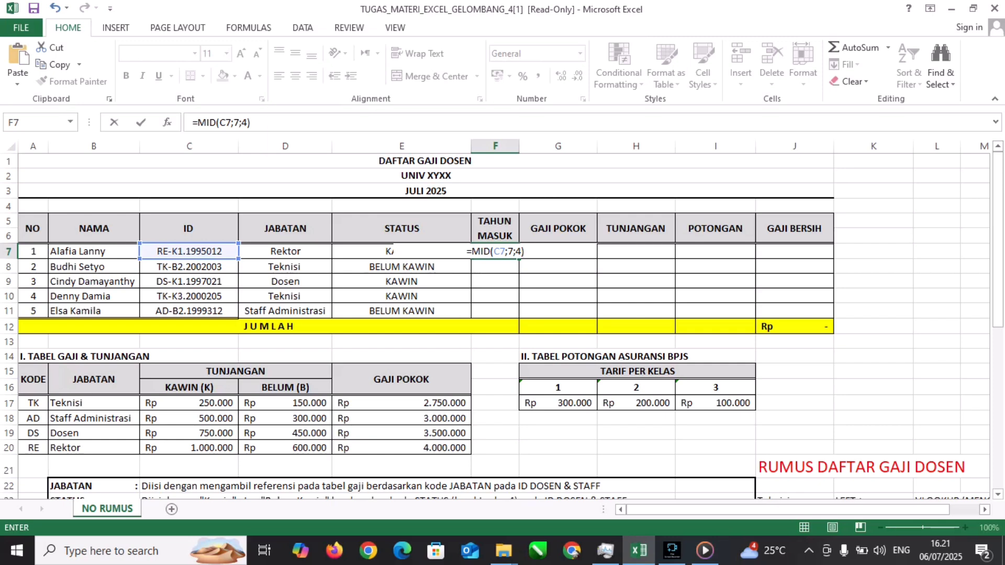
key("Return")
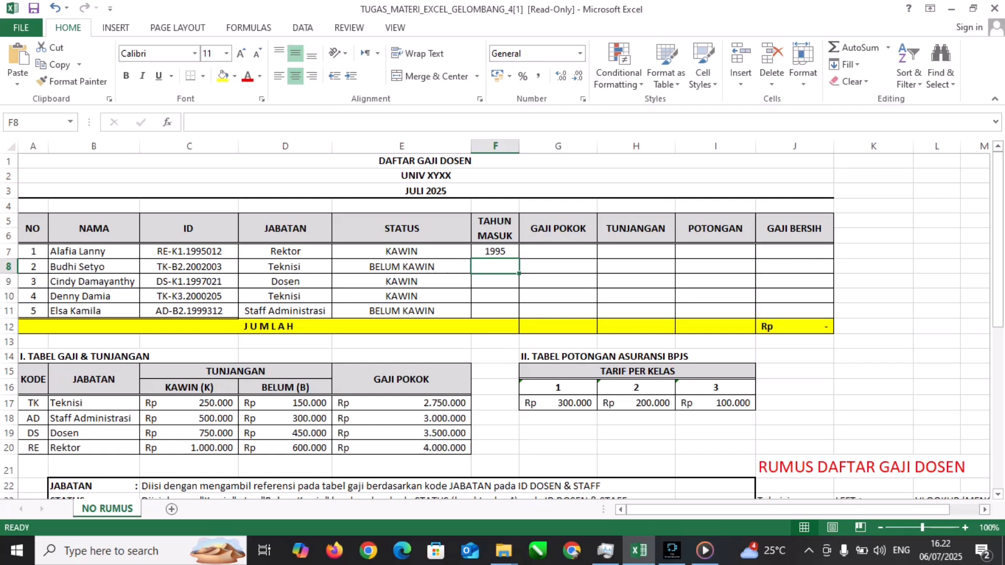
left_click(496, 252)
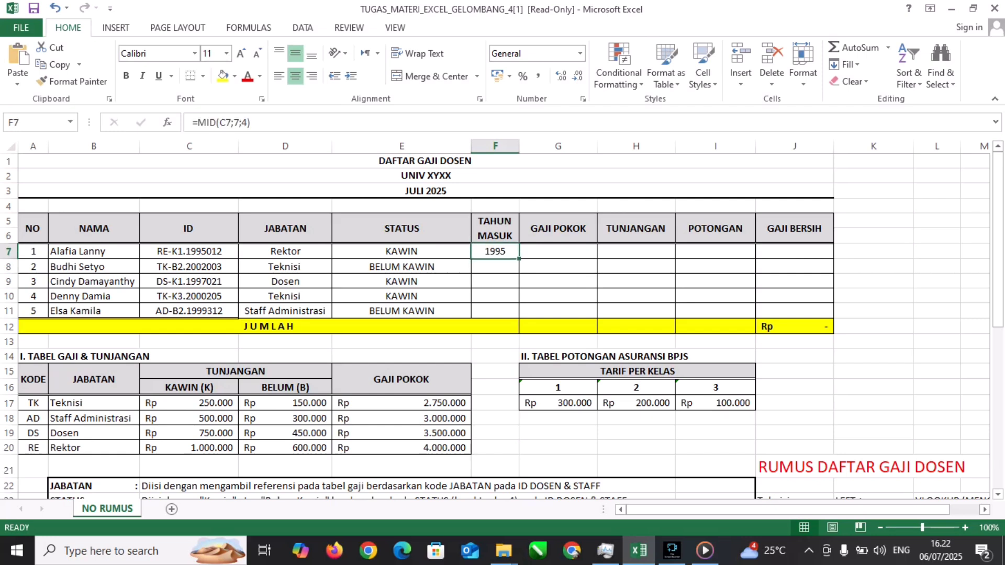
left_click_drag(519, 258, 519, 317)
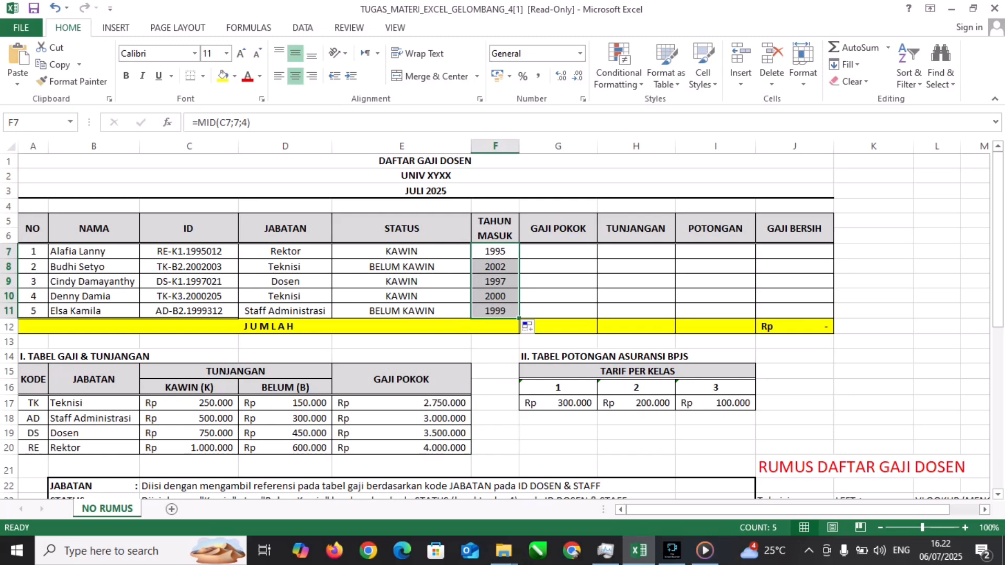
- Write =LEFT(C7;2) in G7 of the GAJI POKOK column to extract the position code from the ID
left_click(558, 252)
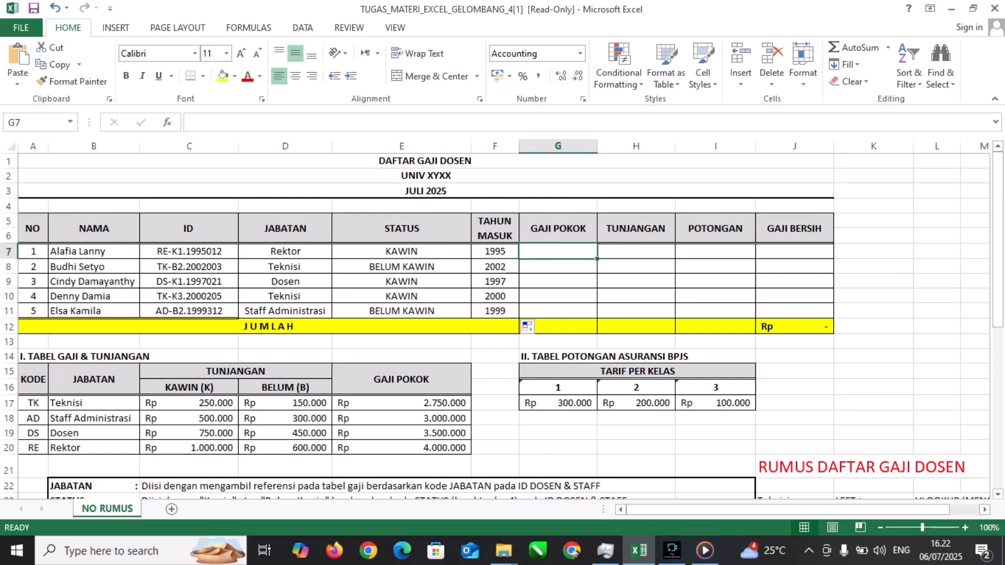
type("=")
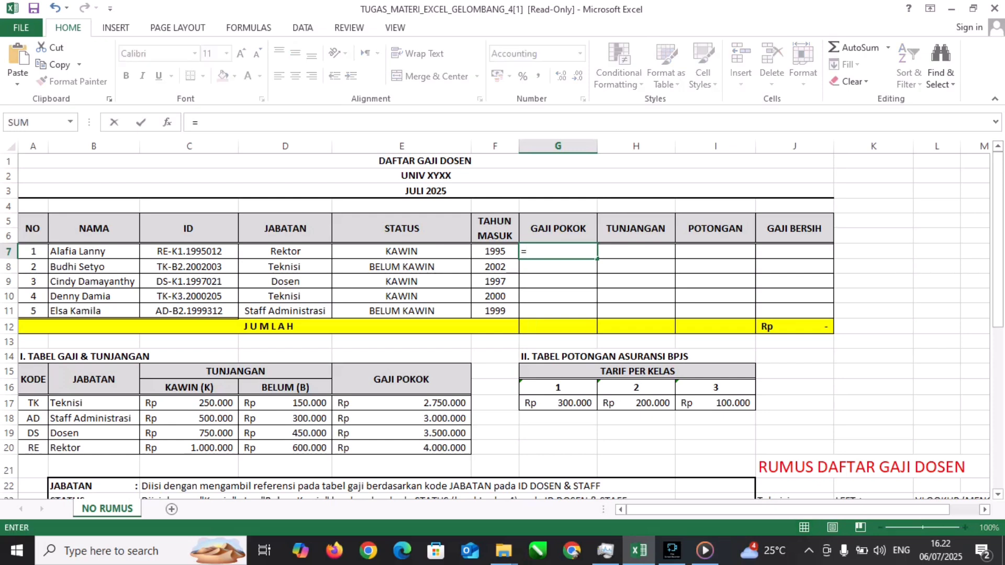
type("le")
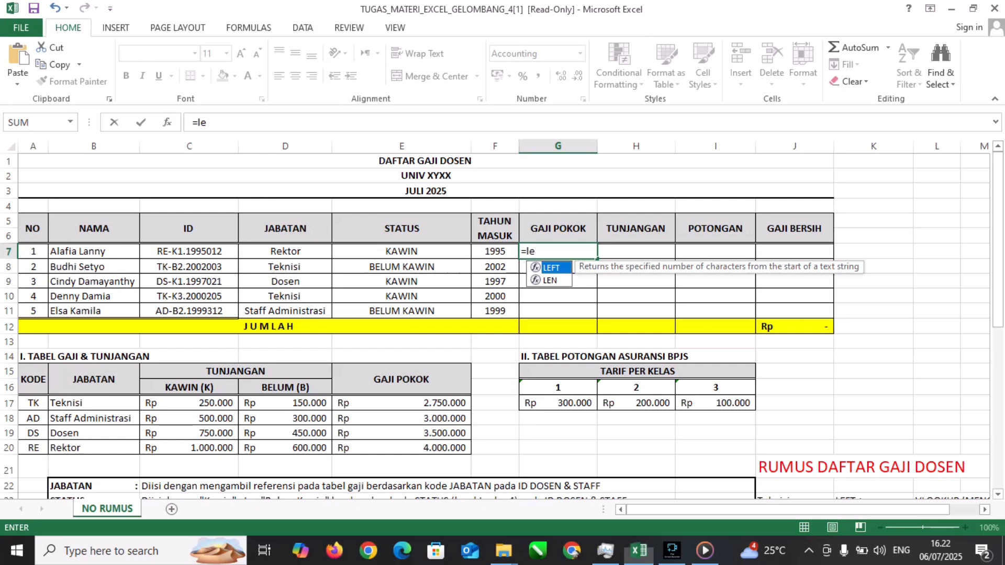
key("Tab")
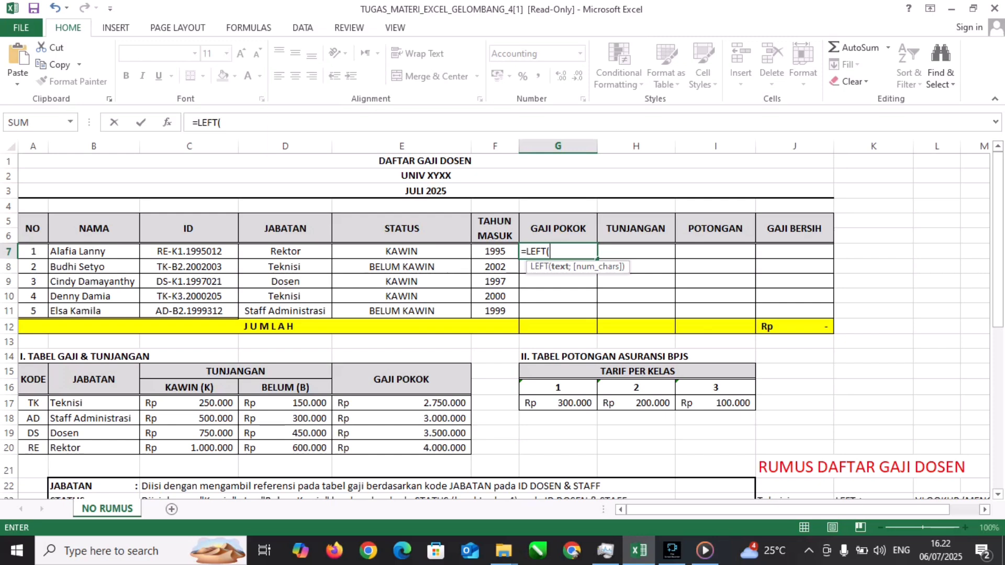
left_click(189, 252)
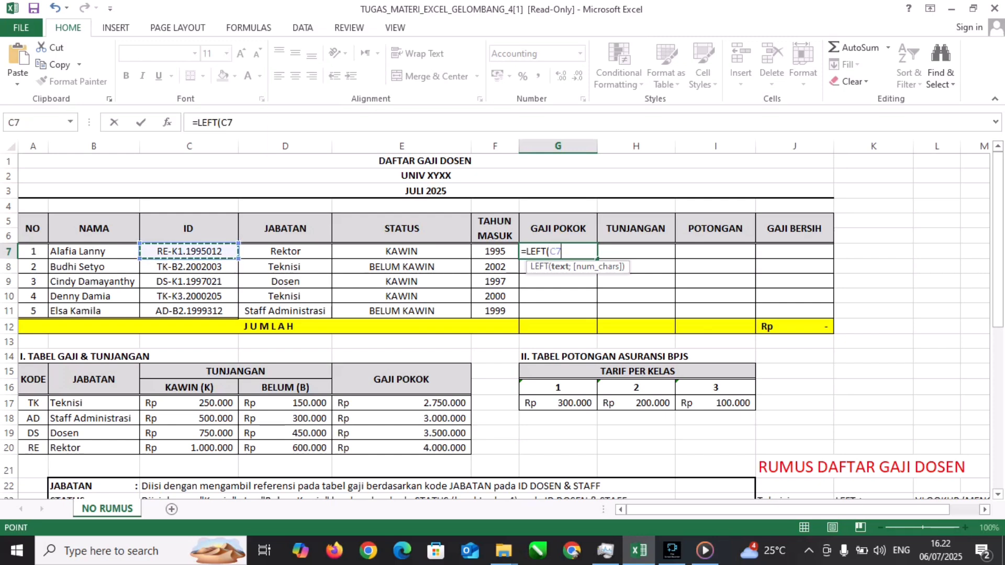
type(";2")
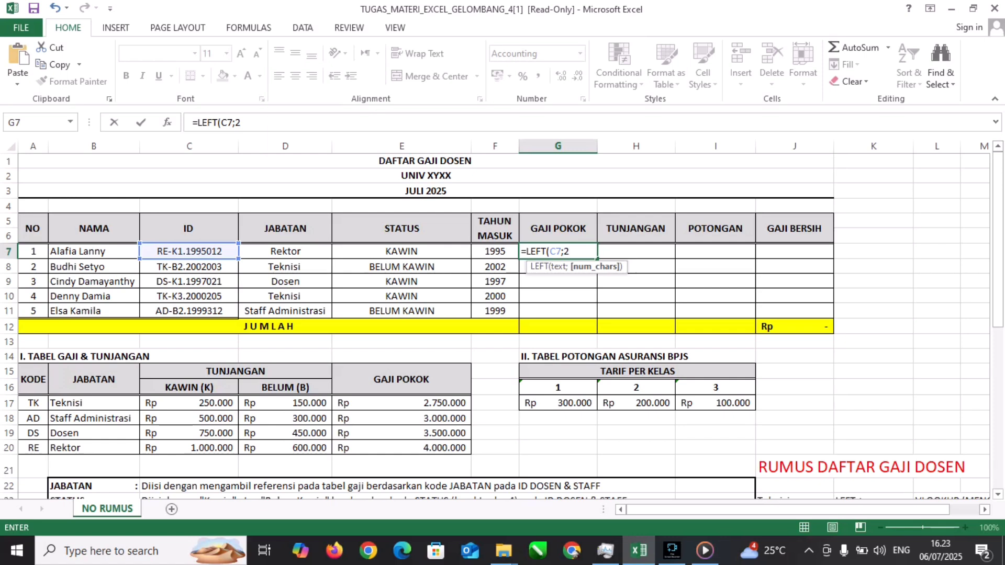
type(")")
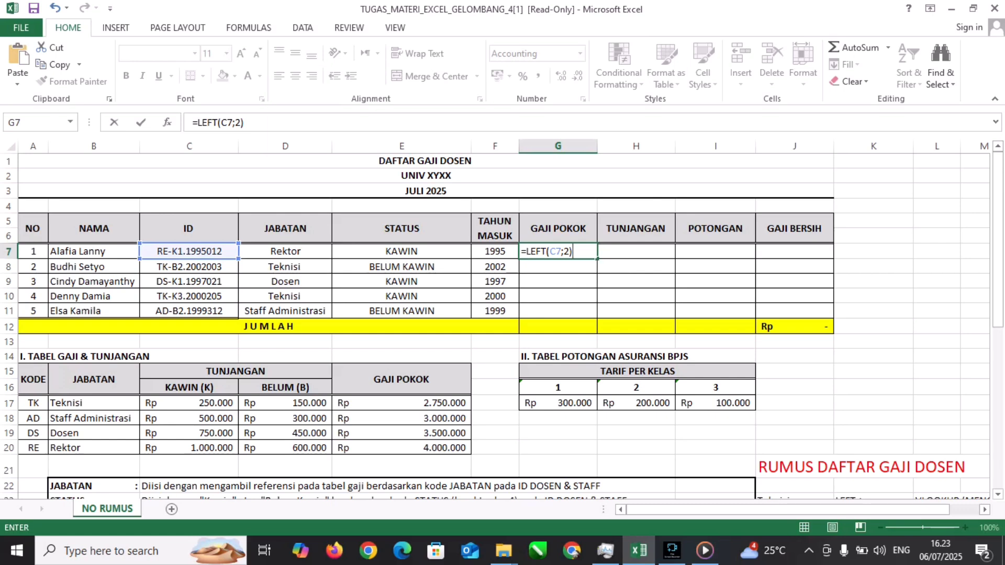
- Rework the G7 formula into the start of a VLOOKUP that uses LEFT(C7;2) as its lookup value
left_click(564, 252)
left_click(574, 252)
left_click_drag(574, 252, 527, 252)
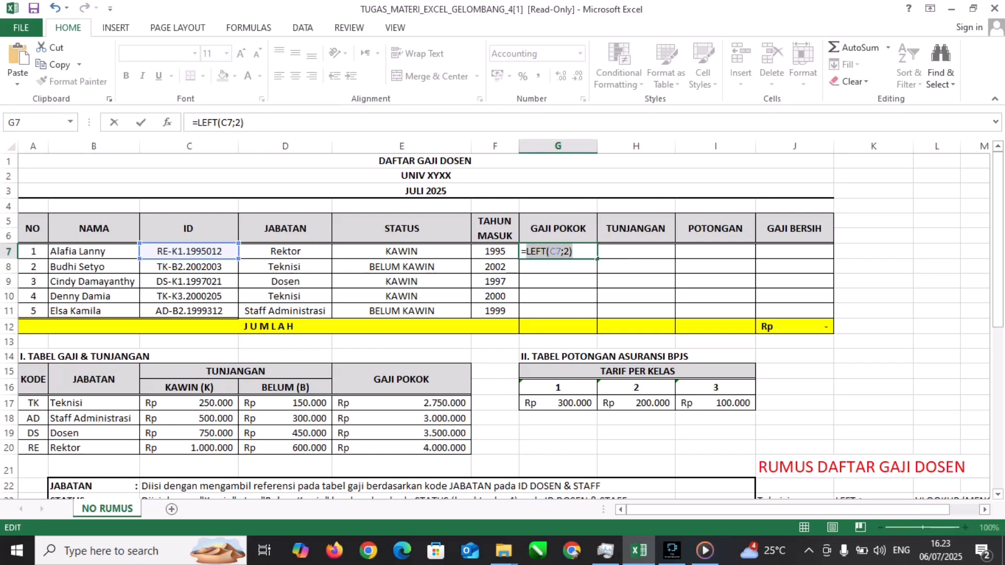
key("BackSpace")
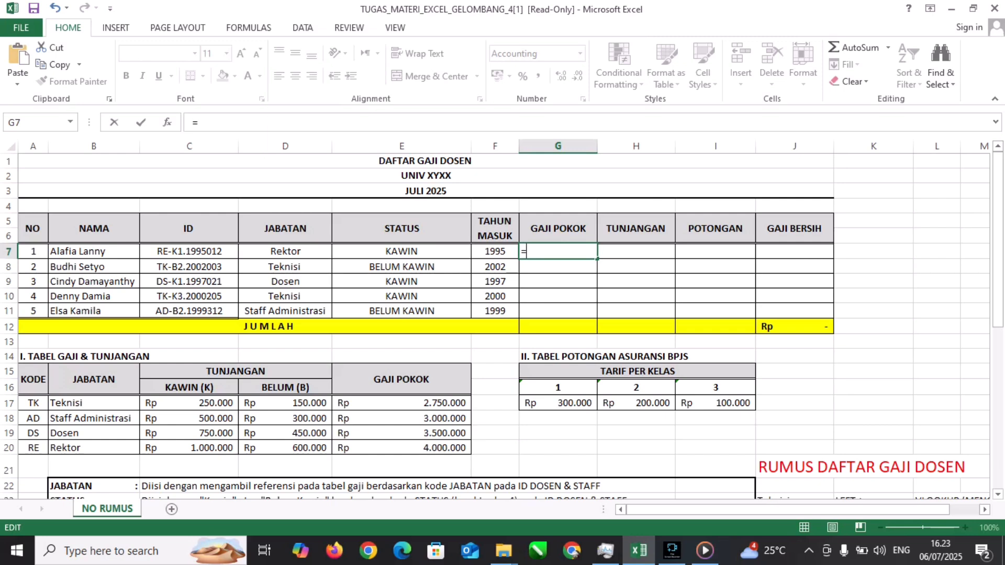
type("vlo")
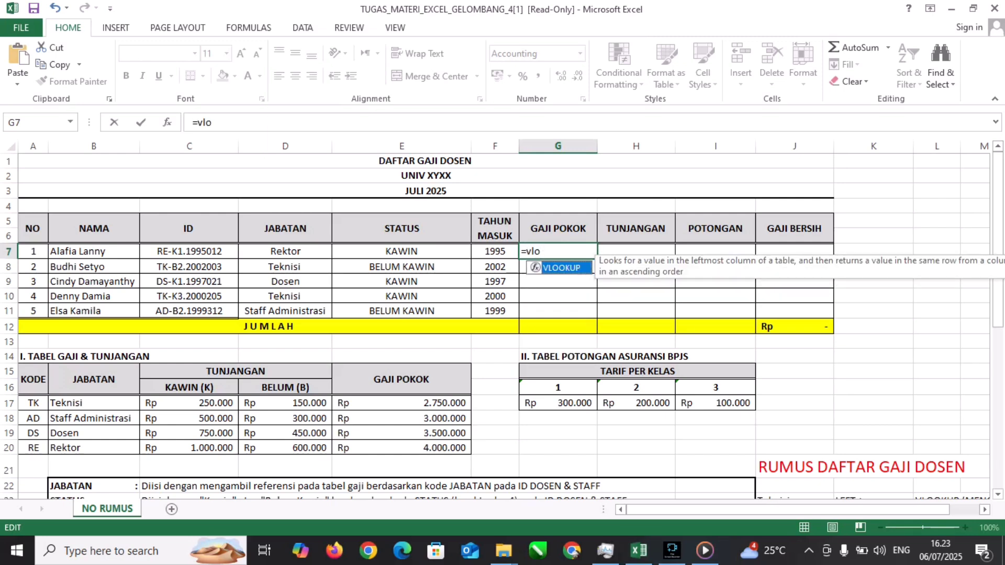
key("Tab")
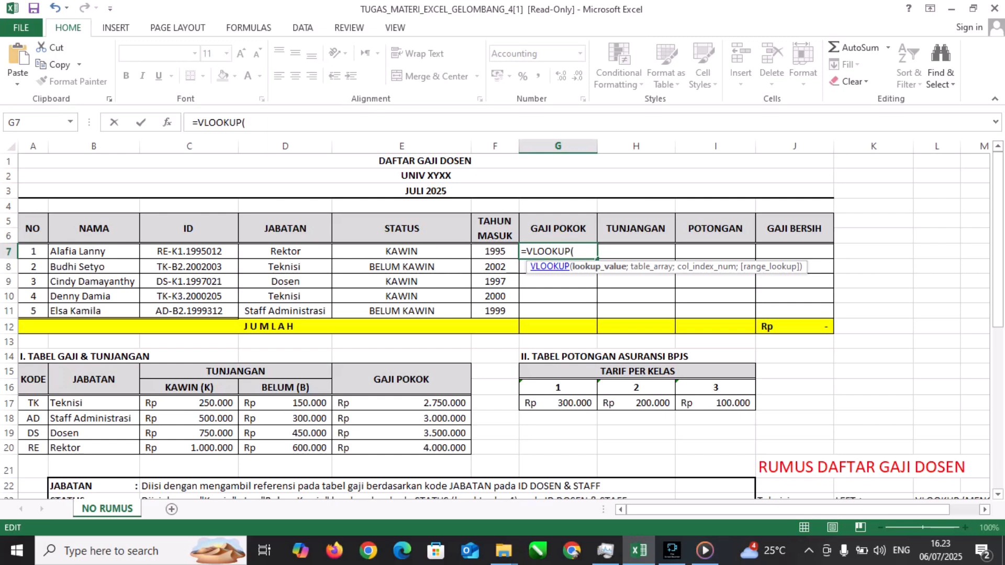
type("LEFT(C7;2)")
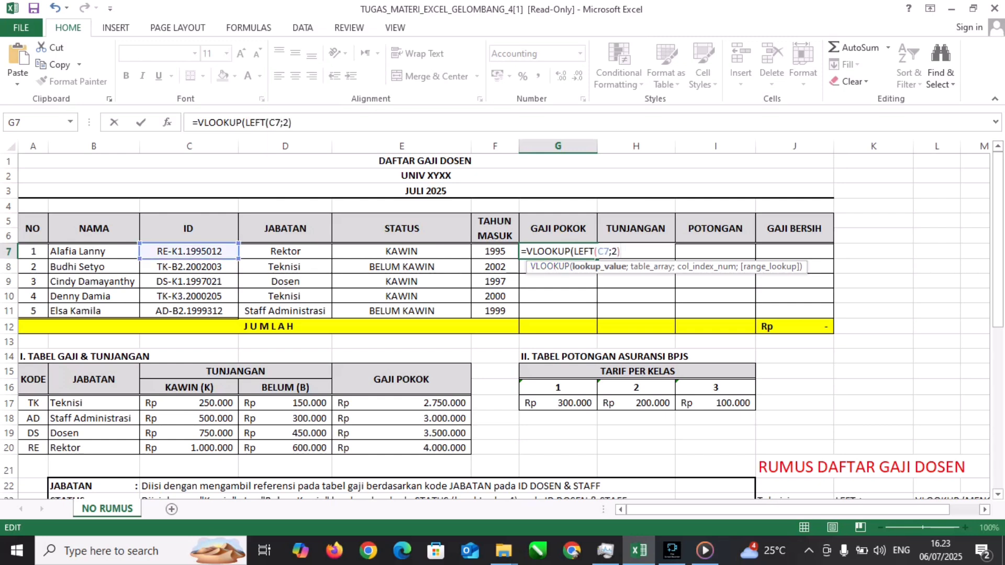
type(";")
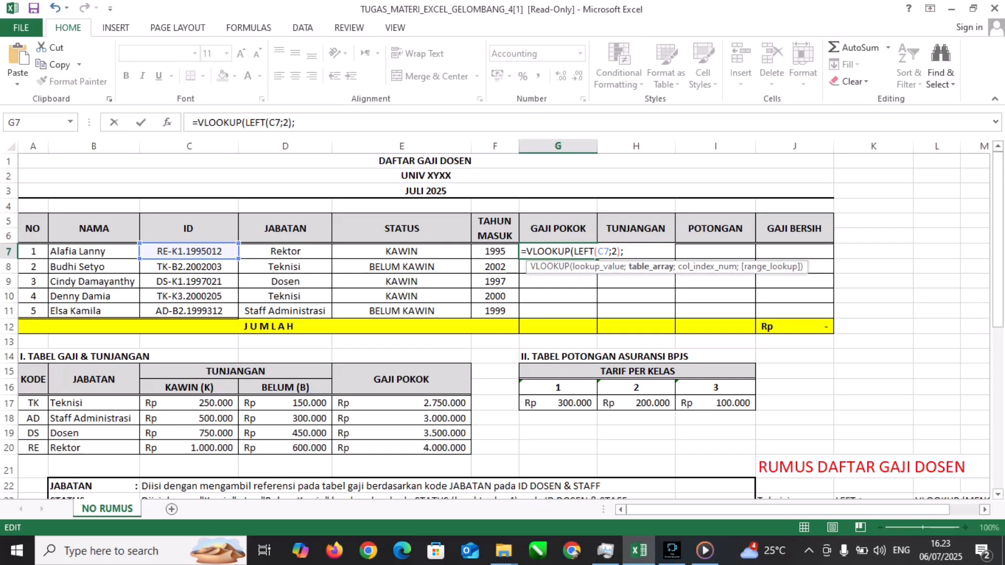
- Complete the G7 VLOOKUP with the range A17:E20 (TABEL_GAJI), column index 5 and range lookup 0, and fill it down to G11
left_click_drag(33, 403, 367, 449)
left_click_drag(140, 417, 467, 452)
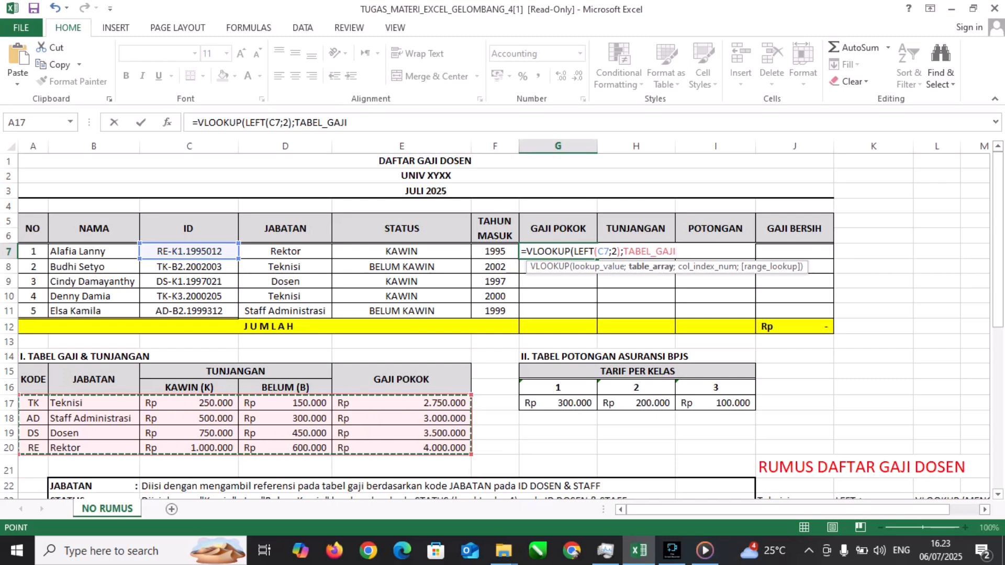
type(";")
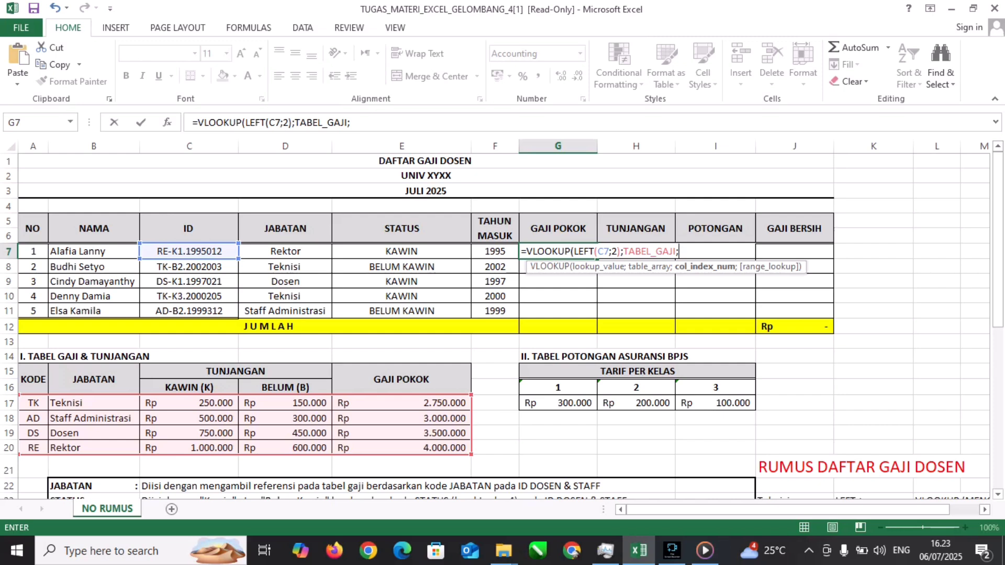
type("5;0")
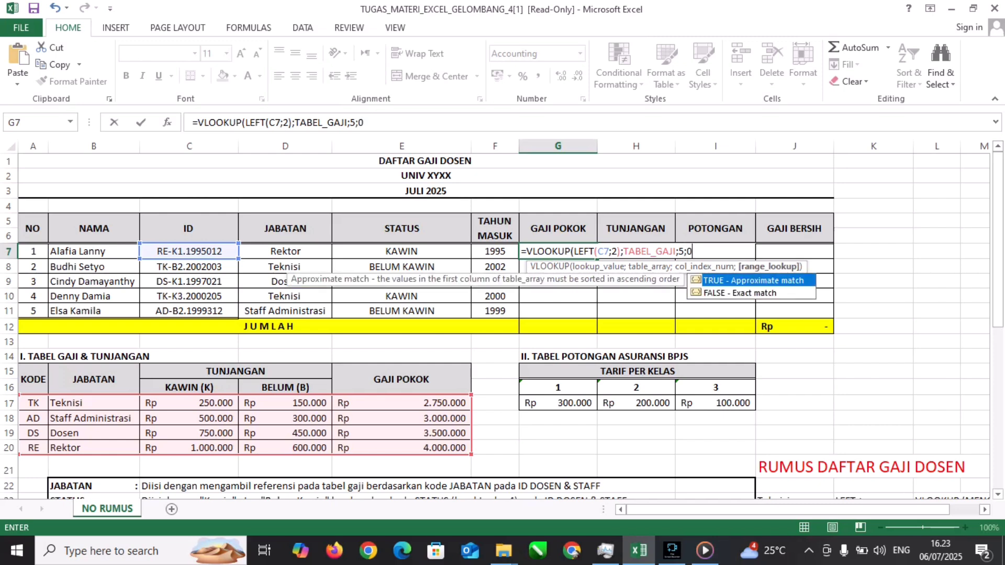
type(")")
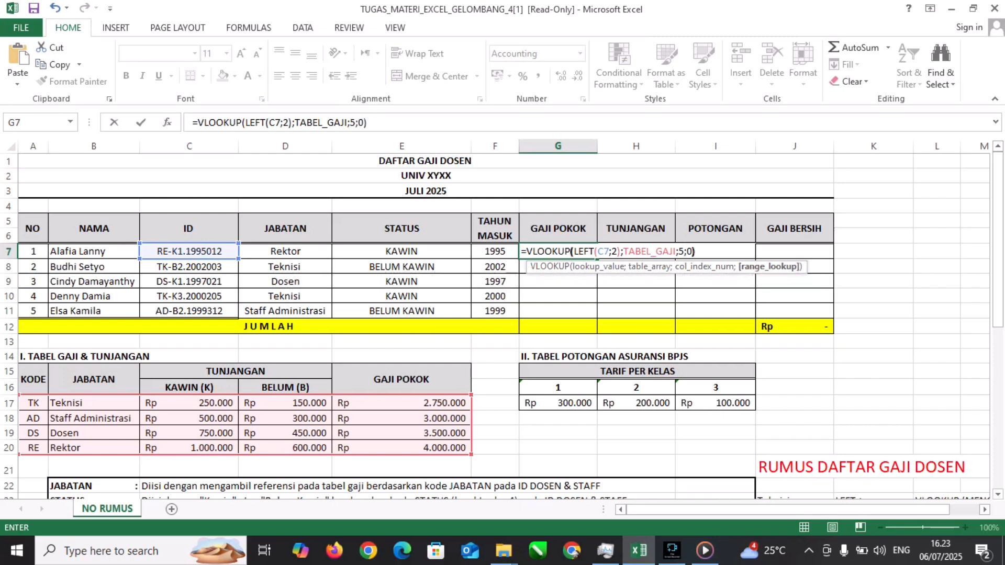
key("Return")
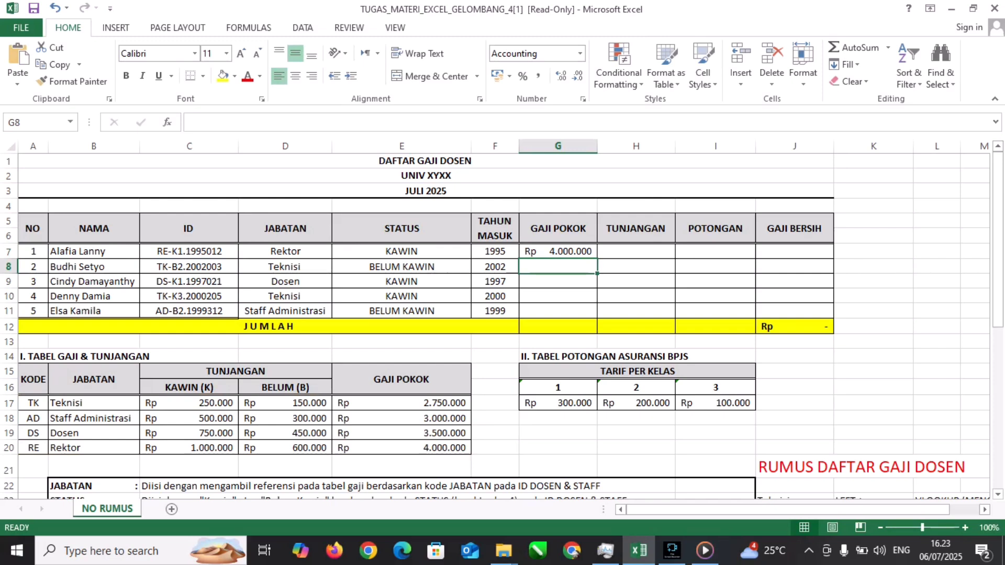
left_click(558, 251)
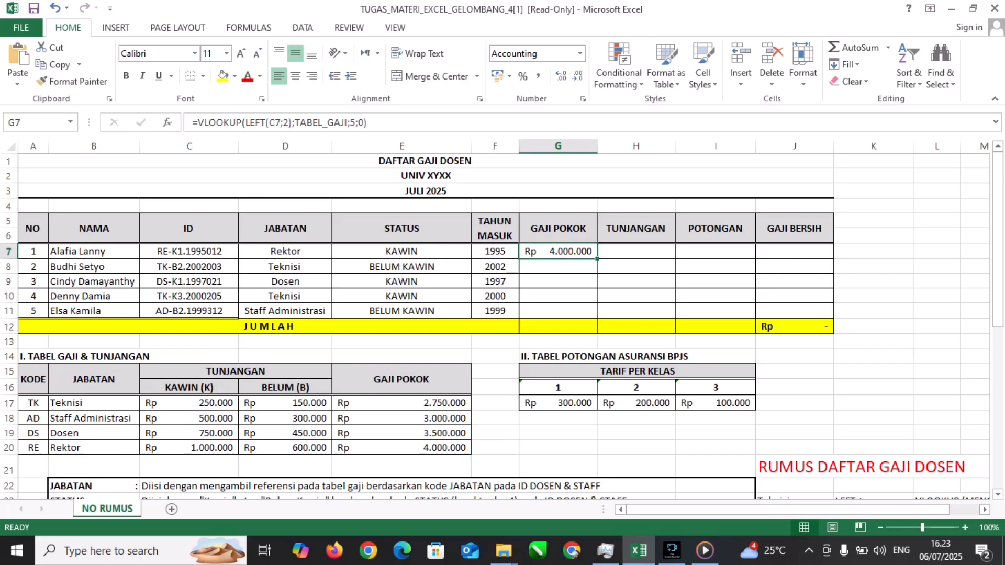
left_click_drag(597, 259, 589, 311)
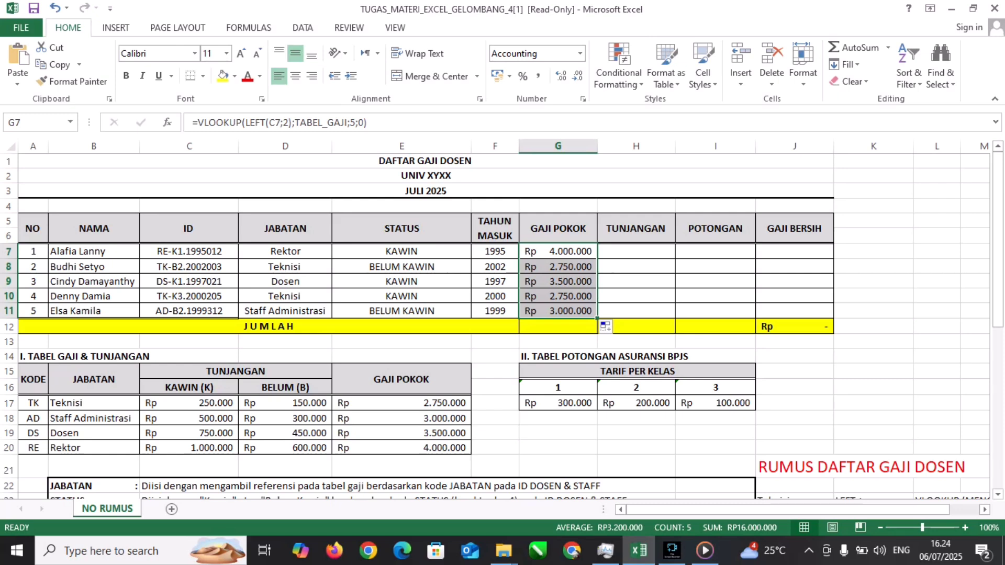
- Write =LEFT(C7;2) in H7 of the TUNJANGAN column to extract the position code from the ID
left_click(628, 252)
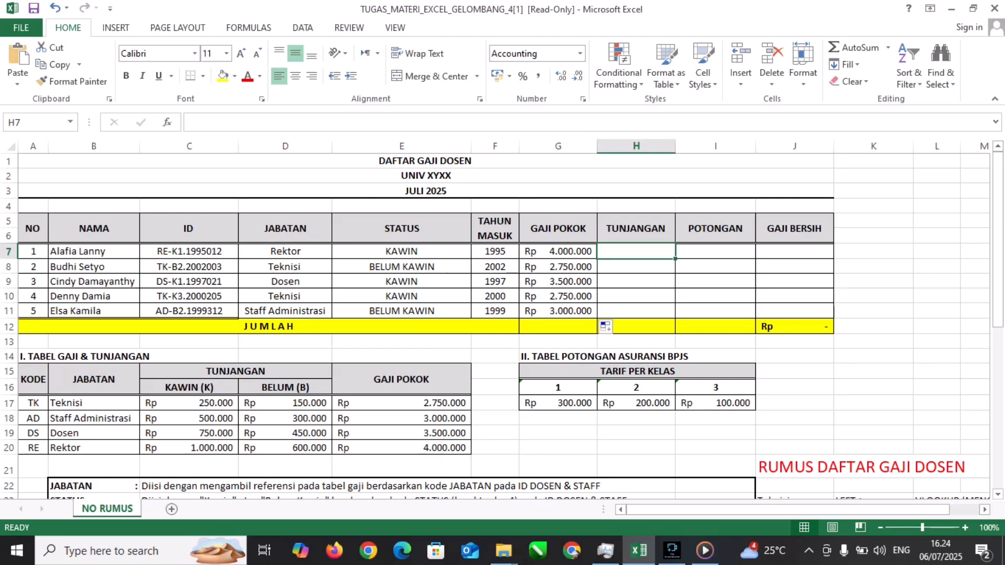
type("=l")
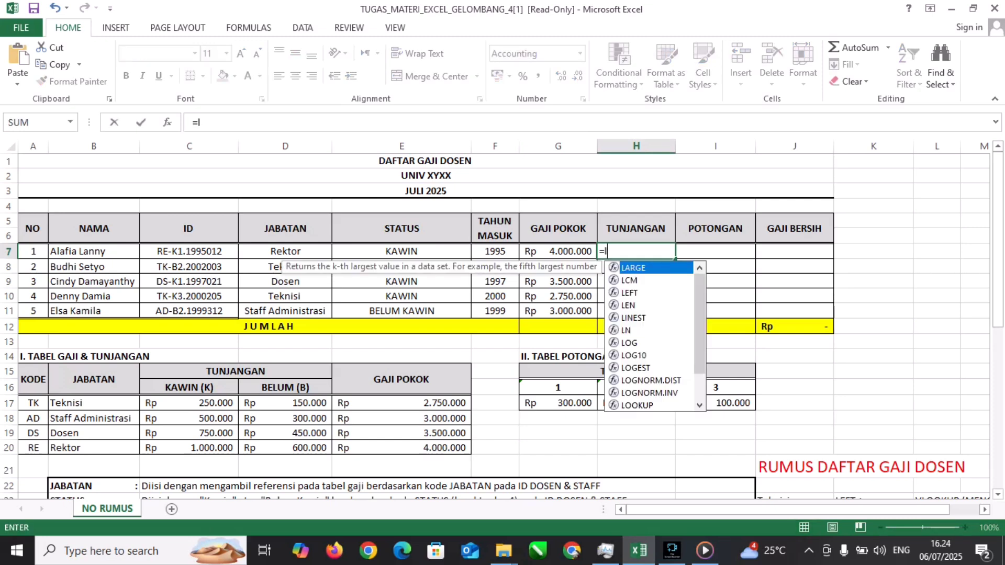
type("e")
key("Tab")
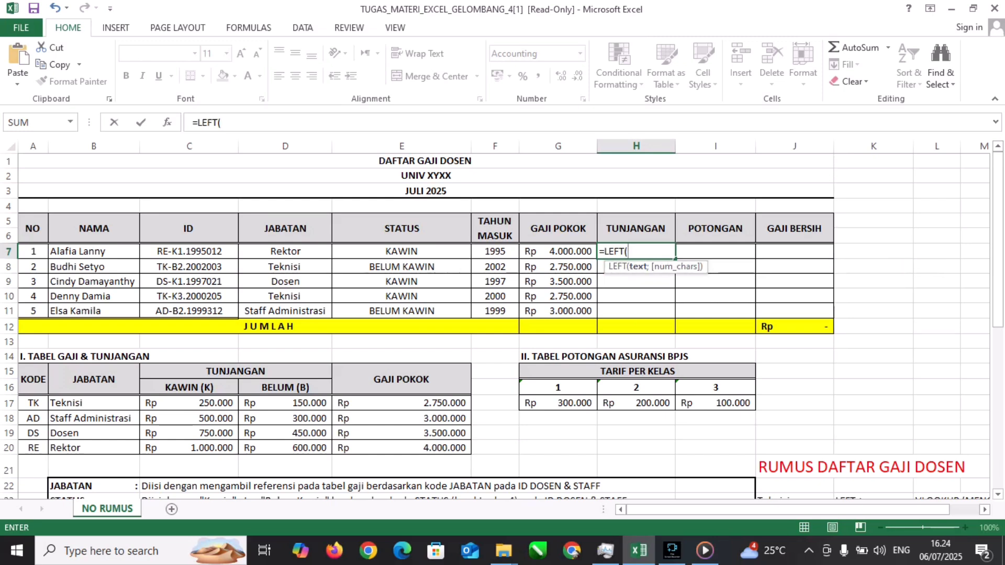
left_click(189, 252)
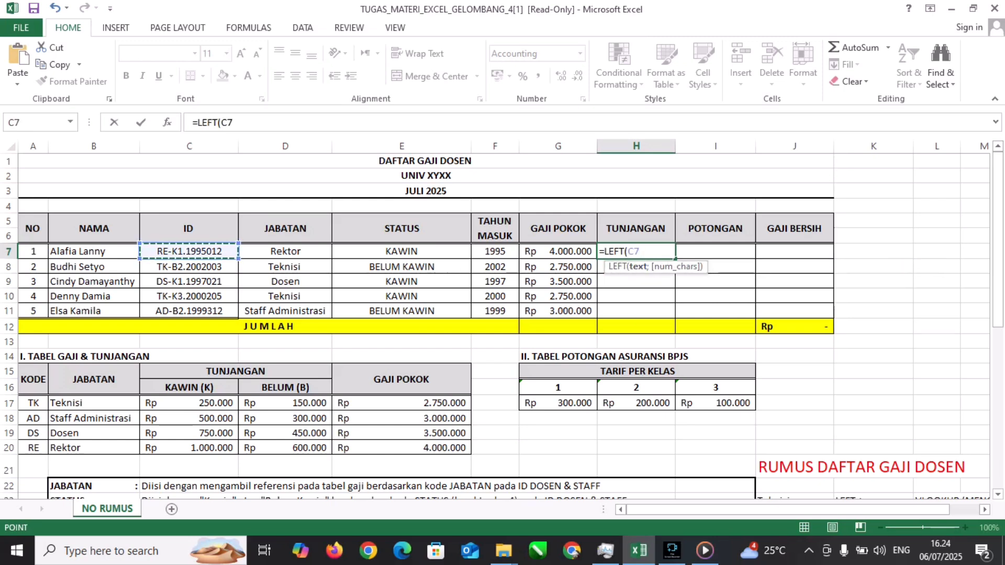
type(";2")
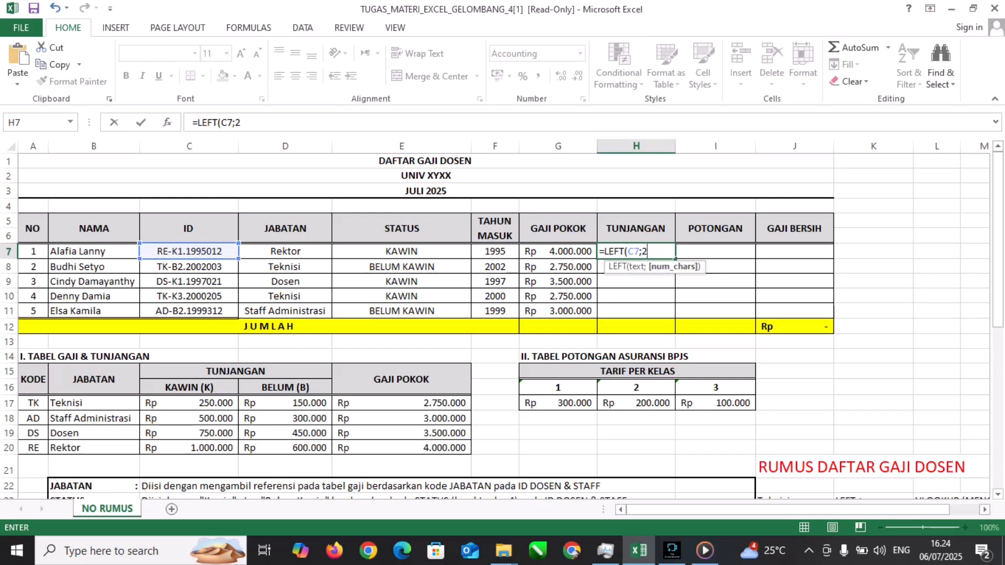
type(")")
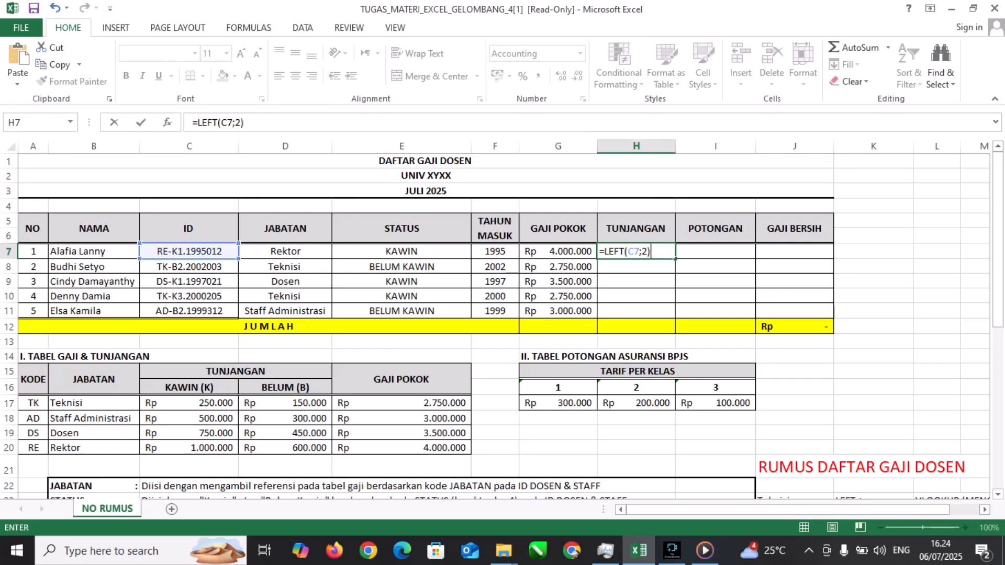
- Rework the H7 formula into the start of a VLOOKUP with LEFT(C7;2) as its lookup value
key("shift+Left")
key("shift+Left")
key("shift+Left")
key("shift+Left")
key("shift+Left")
key("shift+Left")
key("shift+Left")
key("shift+Left")
key("shift+Left")
key("shift+Left")
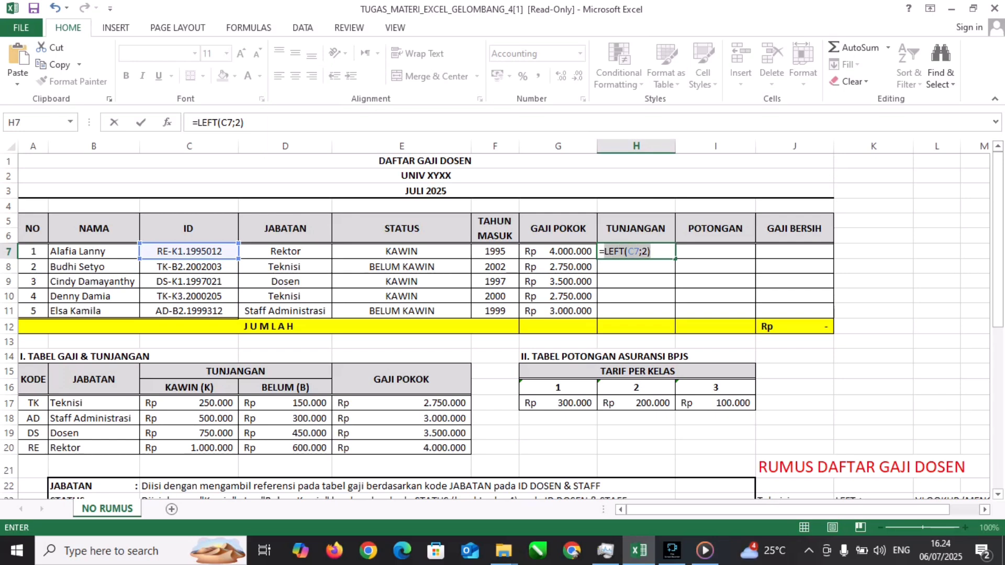
key("F2")
key("BackSpace")
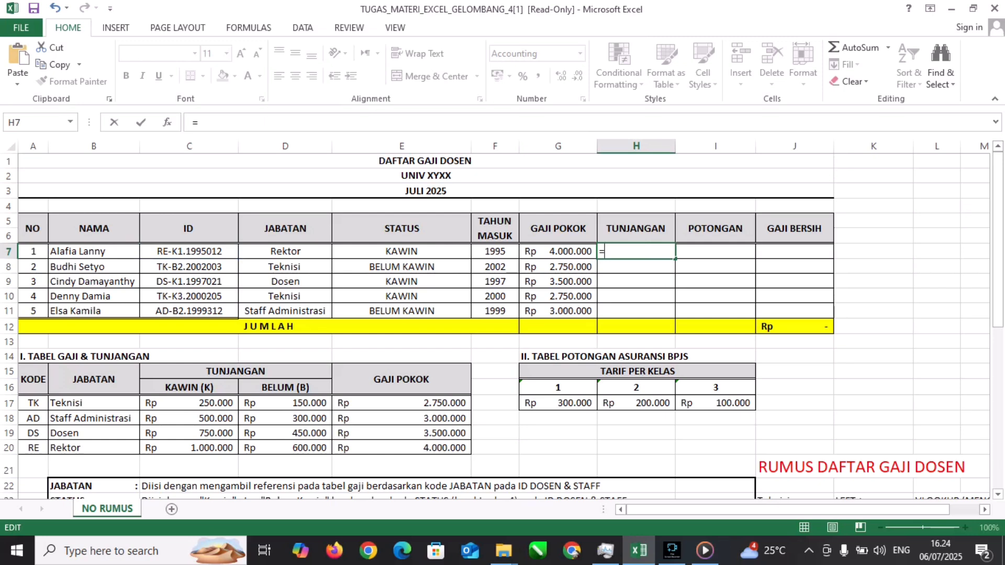
type("vl")
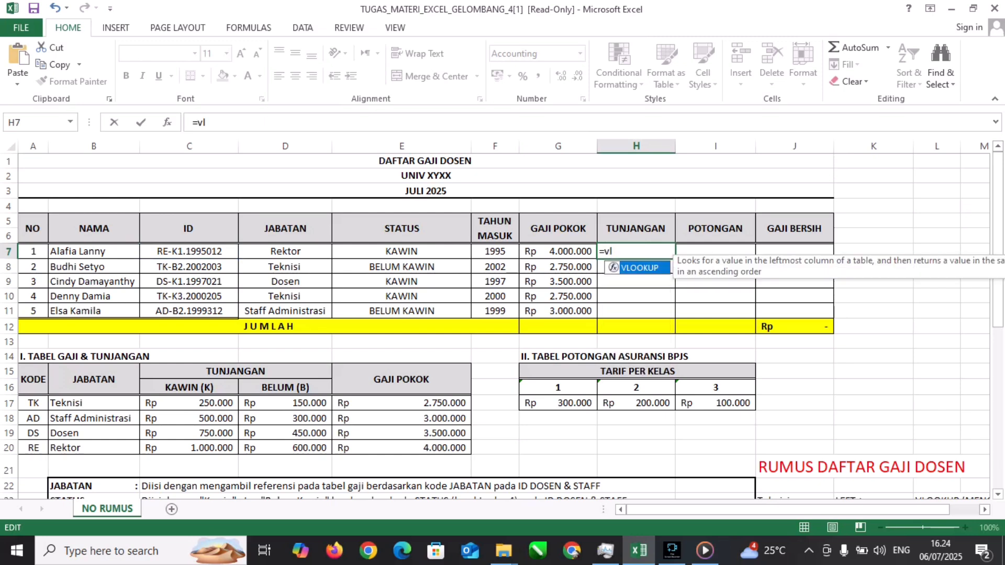
key("Tab")
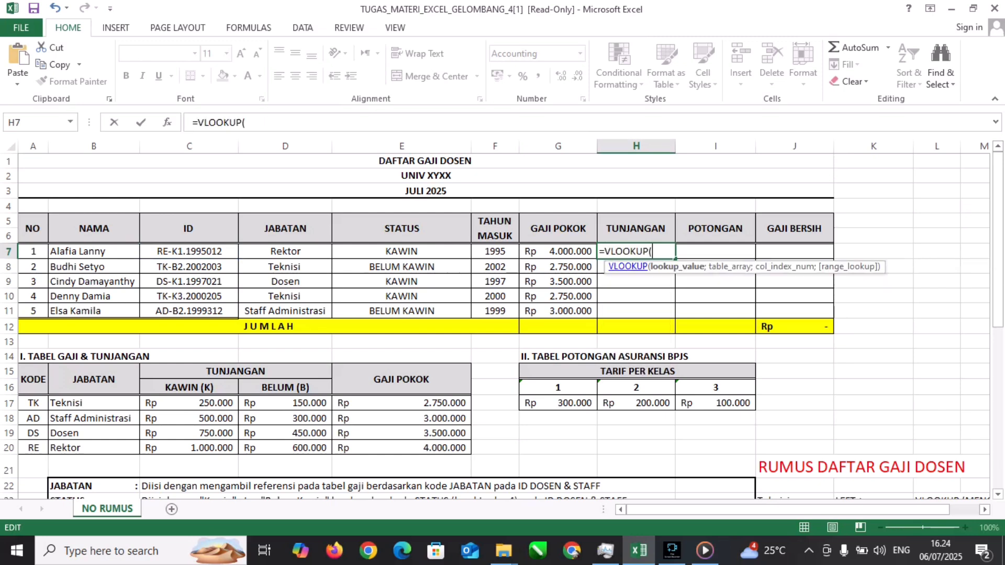
type("LEFT(C7;2)")
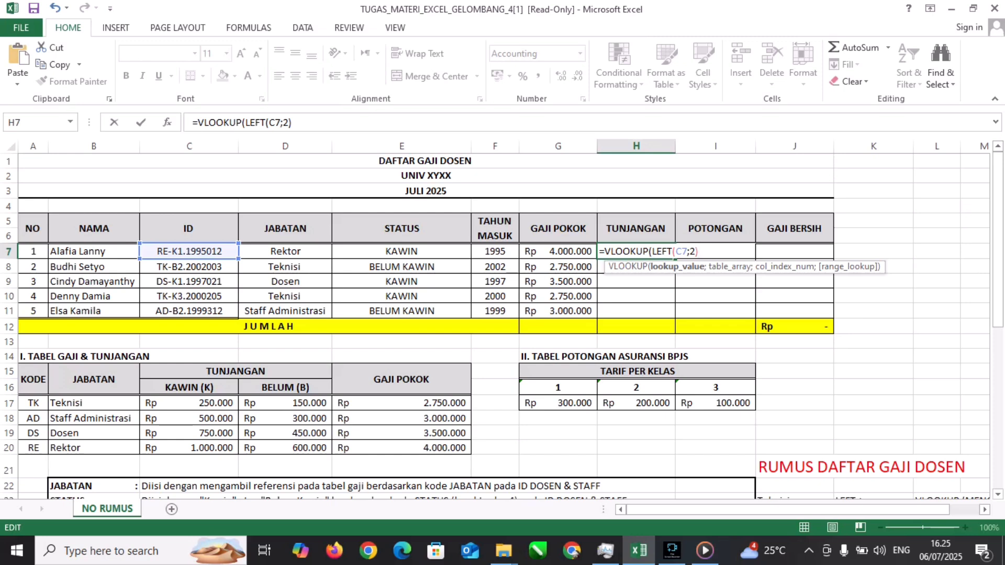
key("Return")
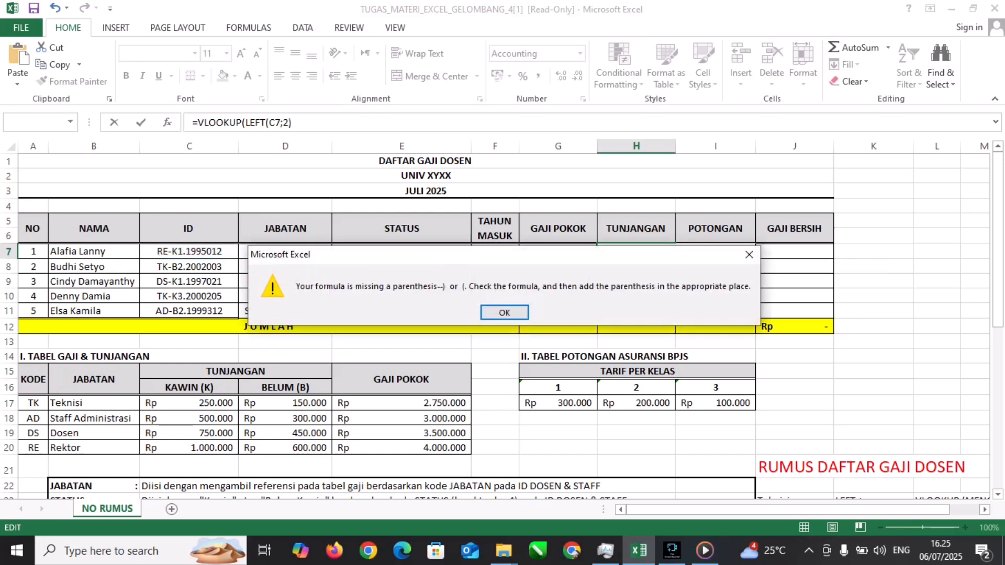
key("Return")
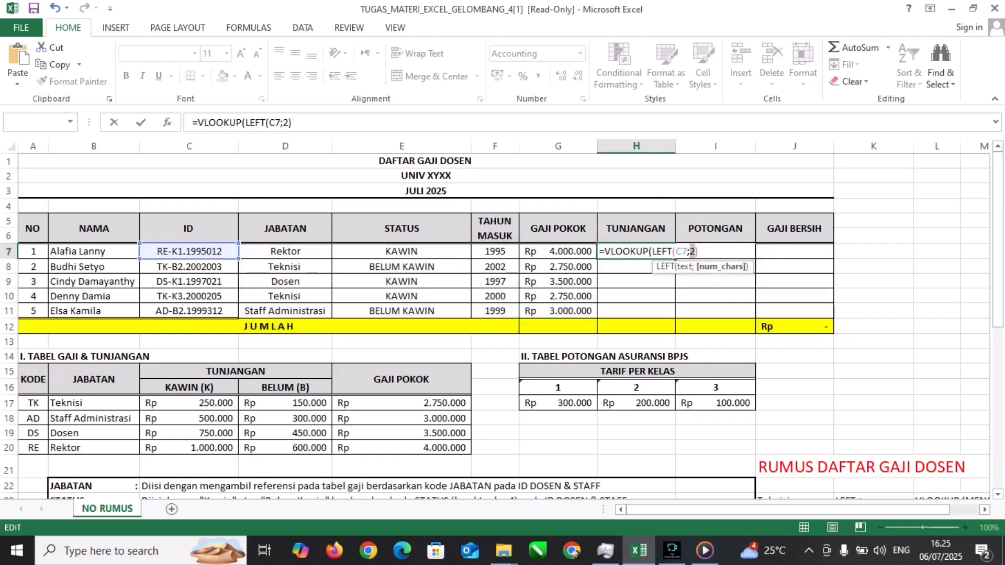
key("Right")
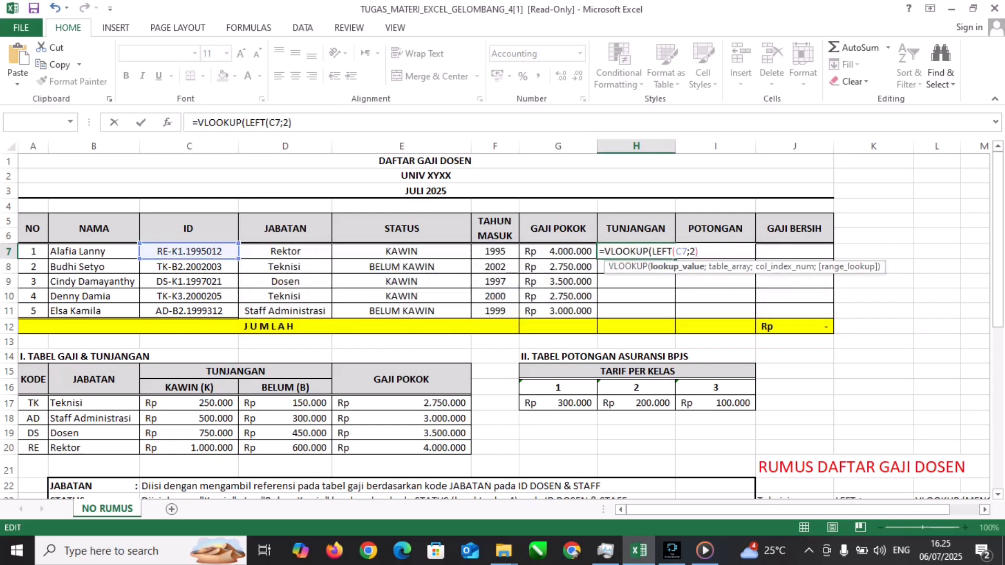
- Add the salary table range A17:E20 (TABEL_GAJI) as the table array of the H7 VLOOKUP
type(";")
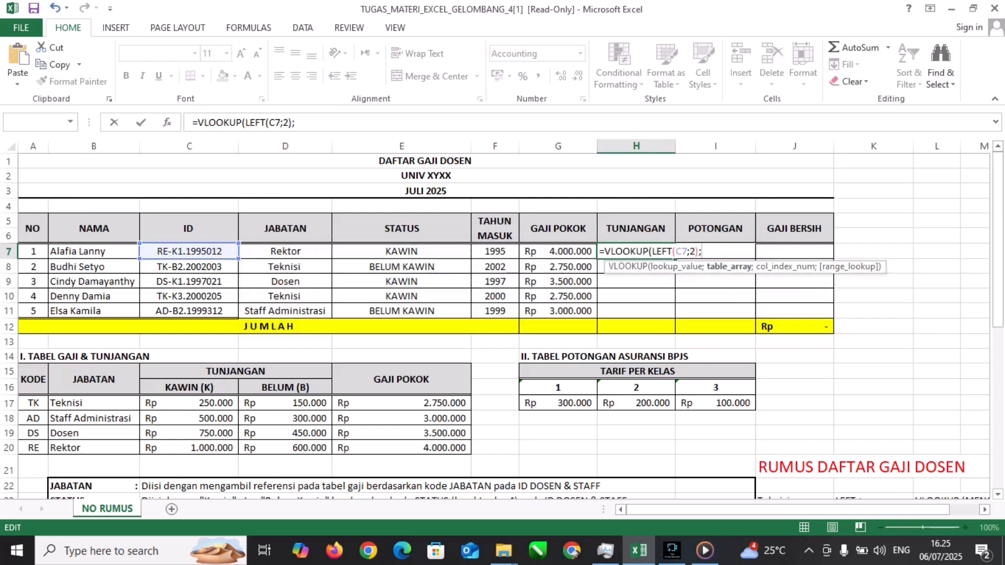
left_click_drag(33, 404, 468, 450)
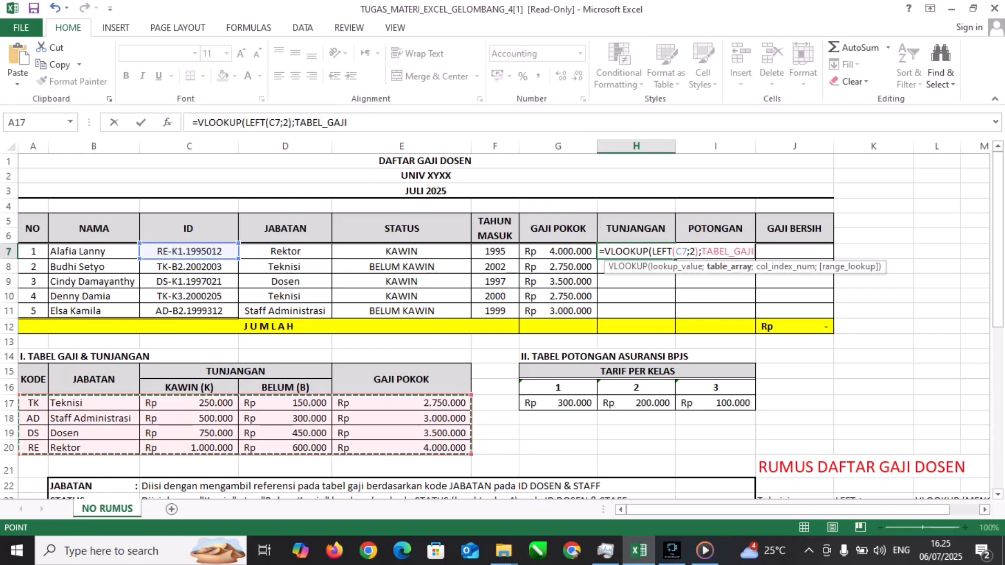
type(";")
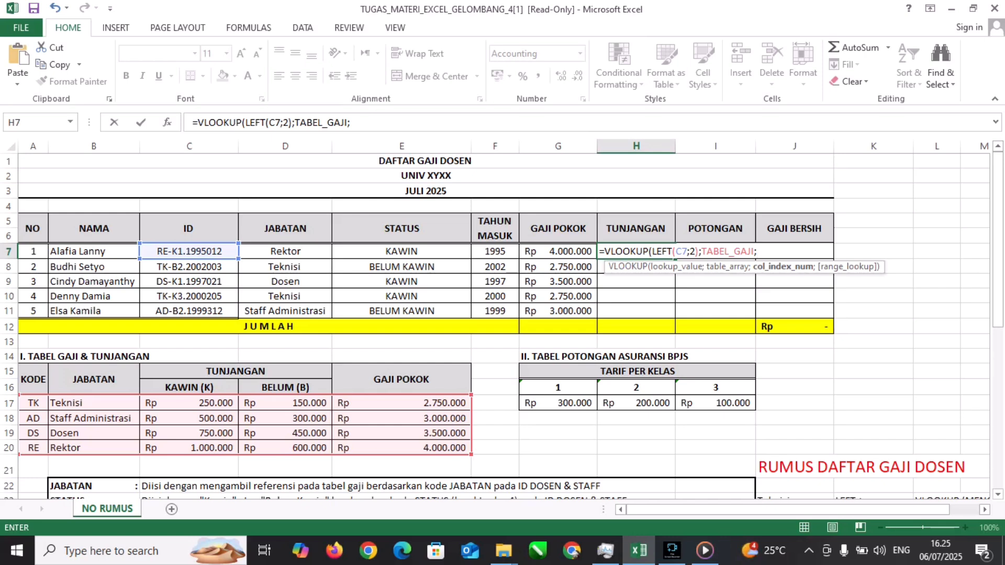
- Write MID(C7;4;1) in the column index argument of the H7 VLOOKUP to extract the status code
type("mi")
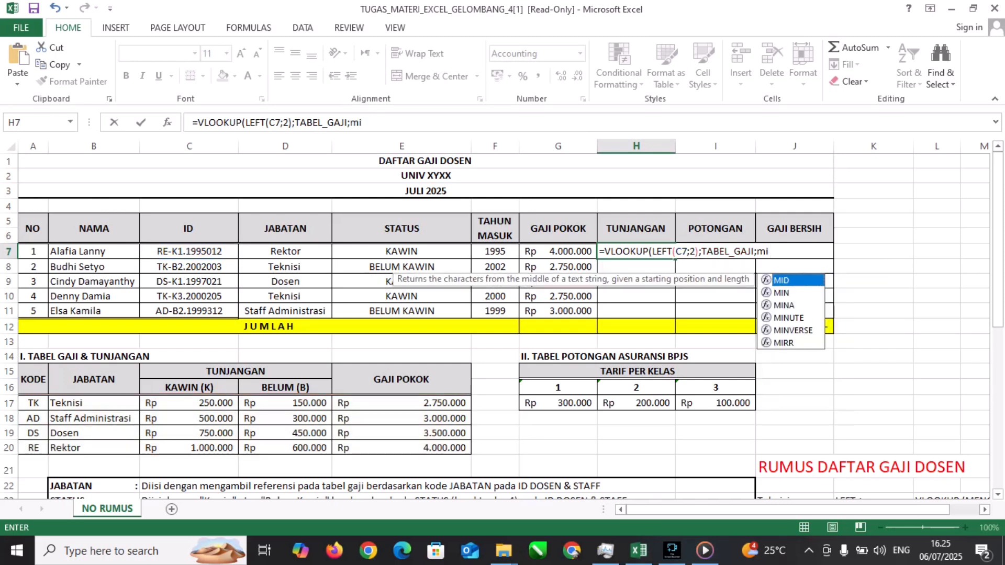
key("Tab")
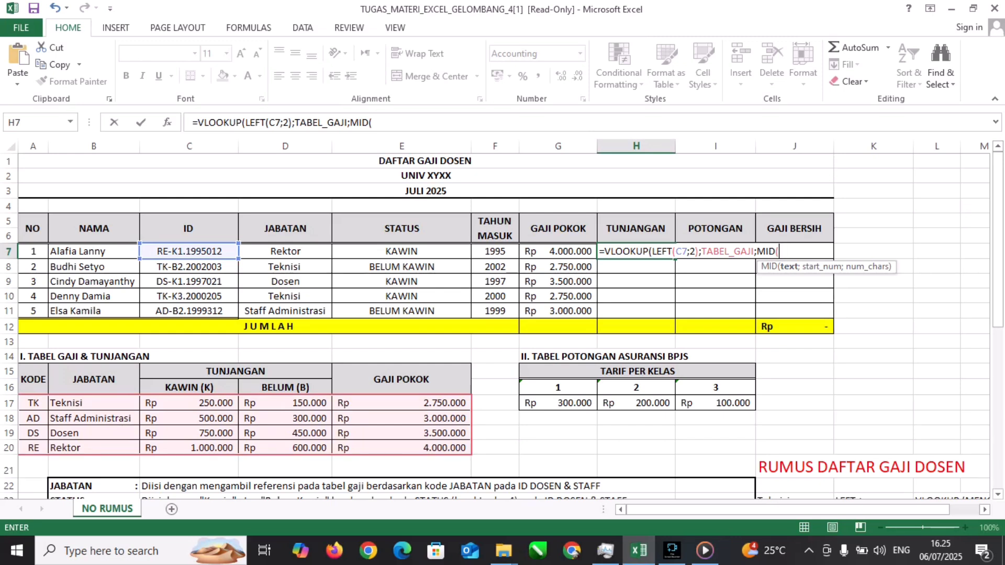
left_click(189, 251)
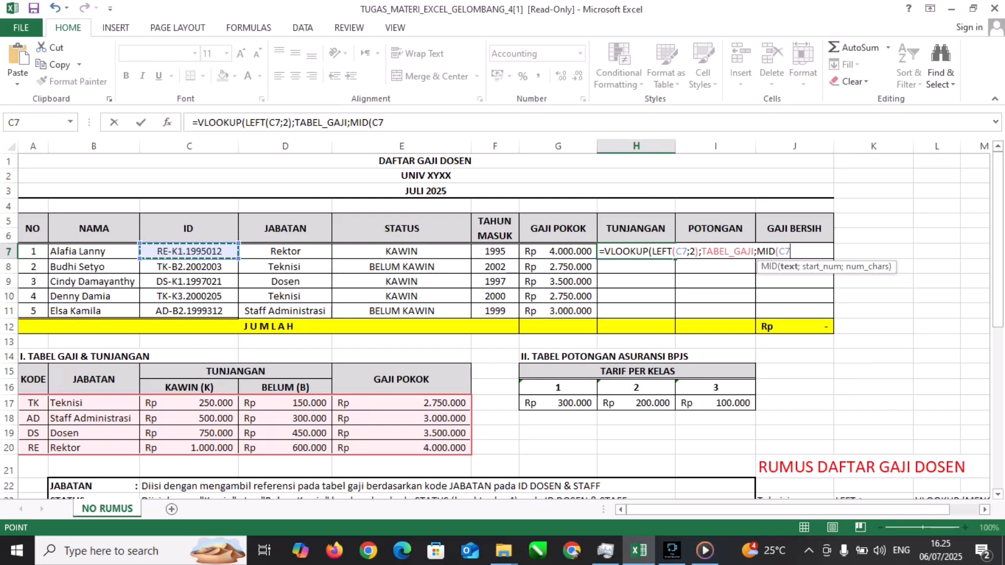
type(";")
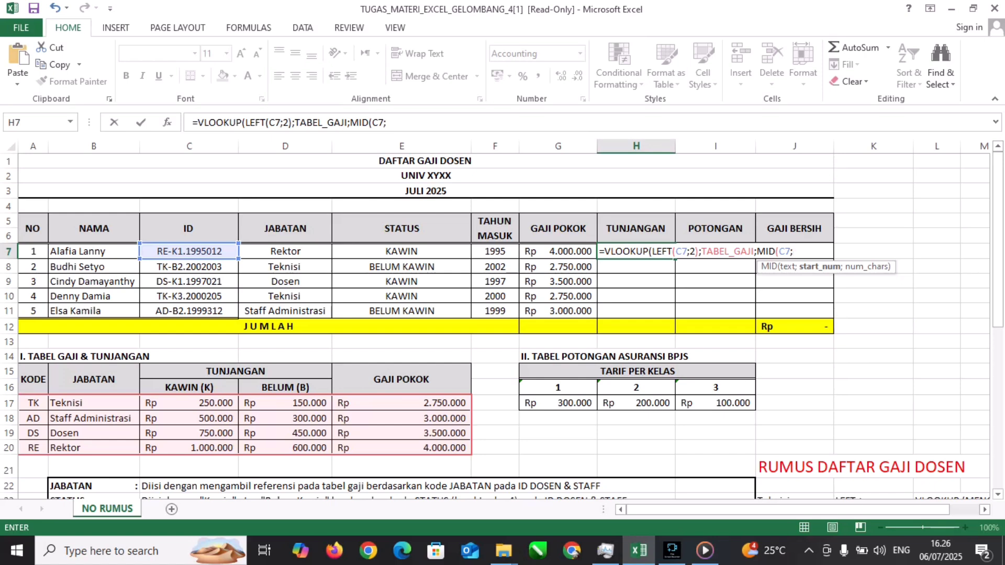
type("4;1")
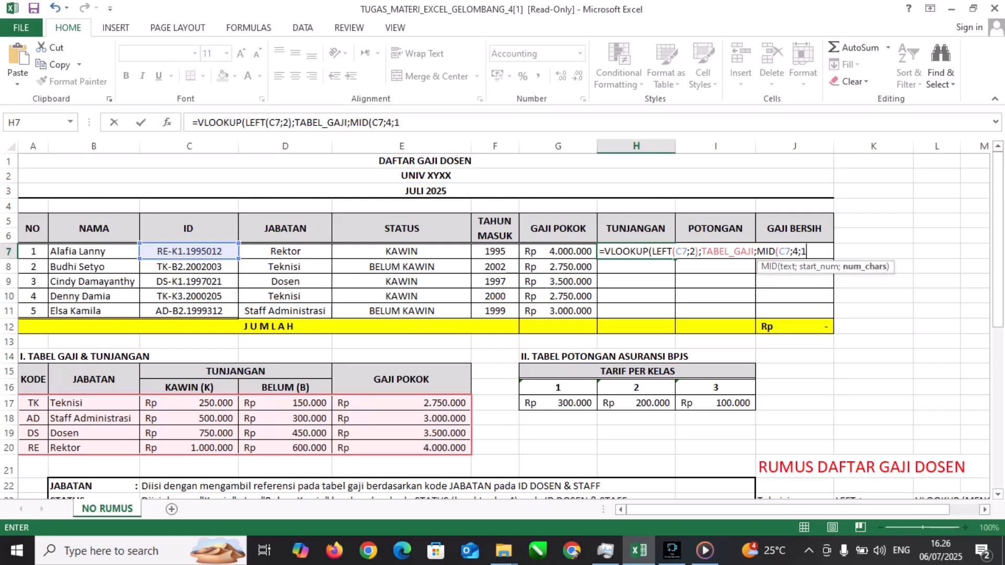
type(")")
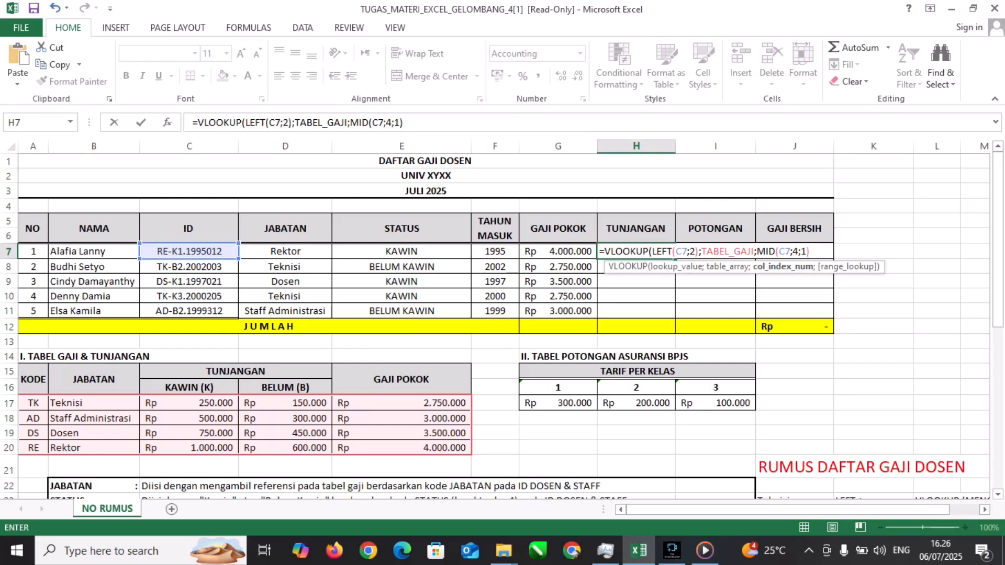
- Cut the MID(C7;4;1) expression out of the H7 formula, leaving the column index argument empty
double_click(804, 251)
left_click(811, 252)
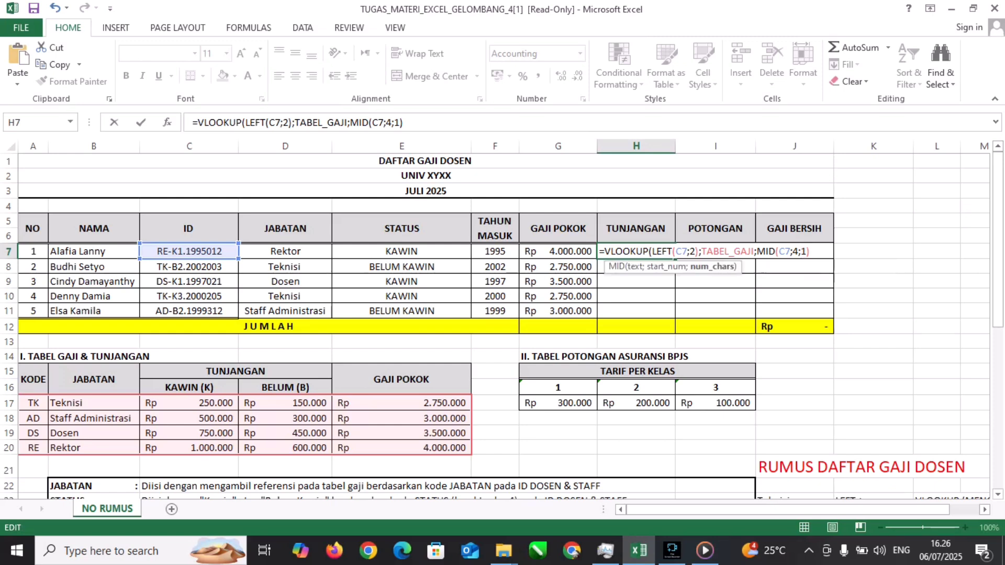
left_click_drag(811, 251, 757, 252)
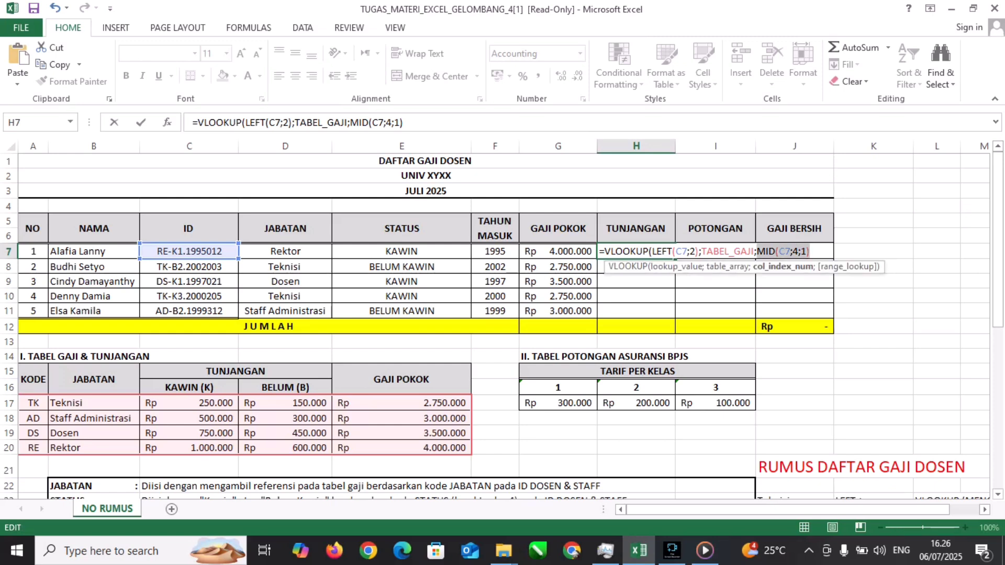
key("BackSpace")
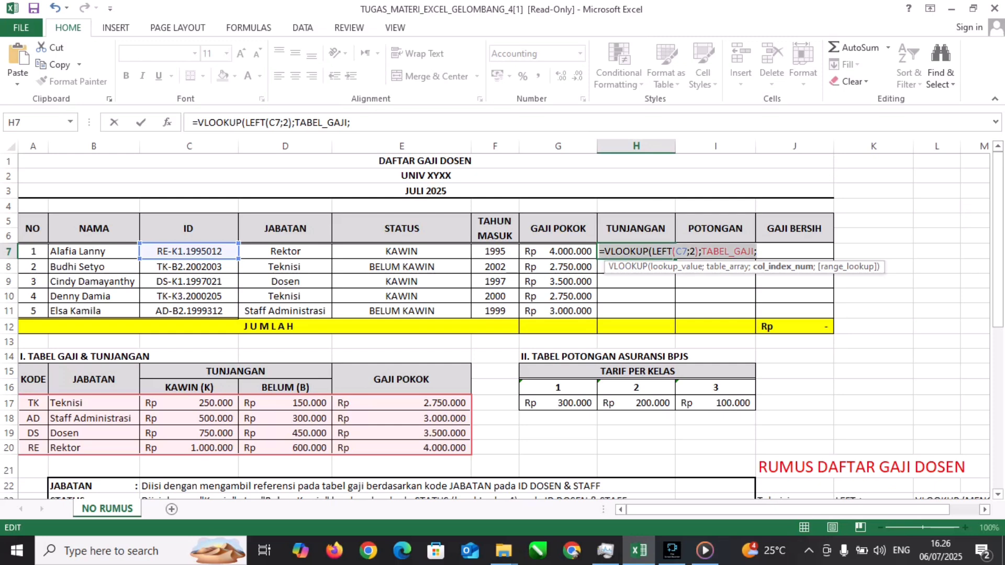
key("BackSpace")
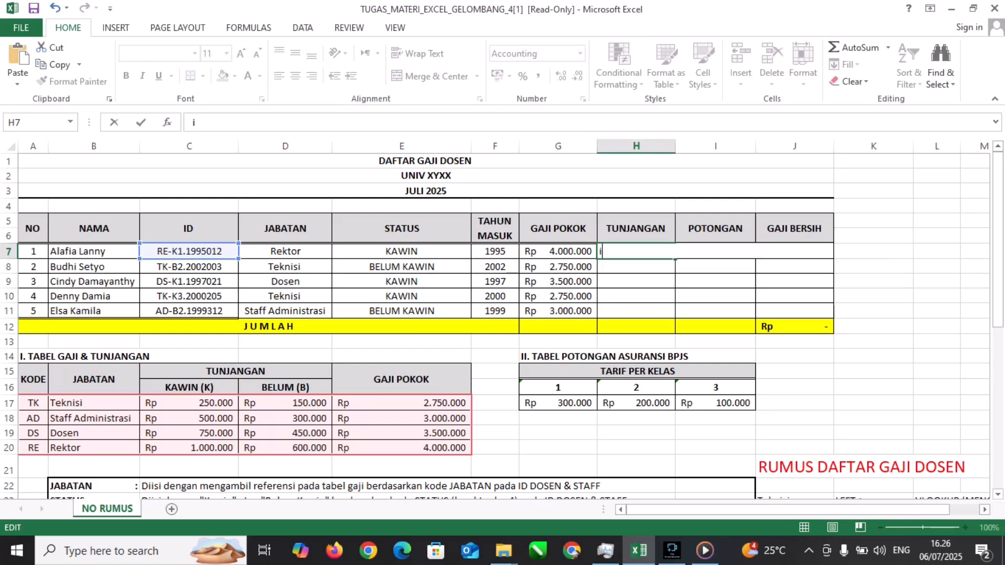
type("if")
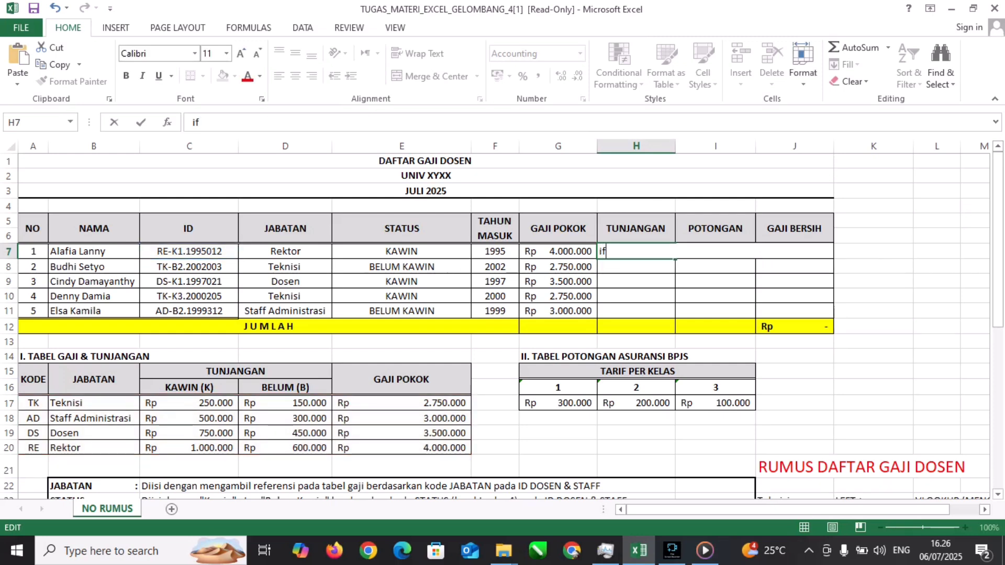
key("BackSpace")
key("BackSpace")
key("ctrl+z")
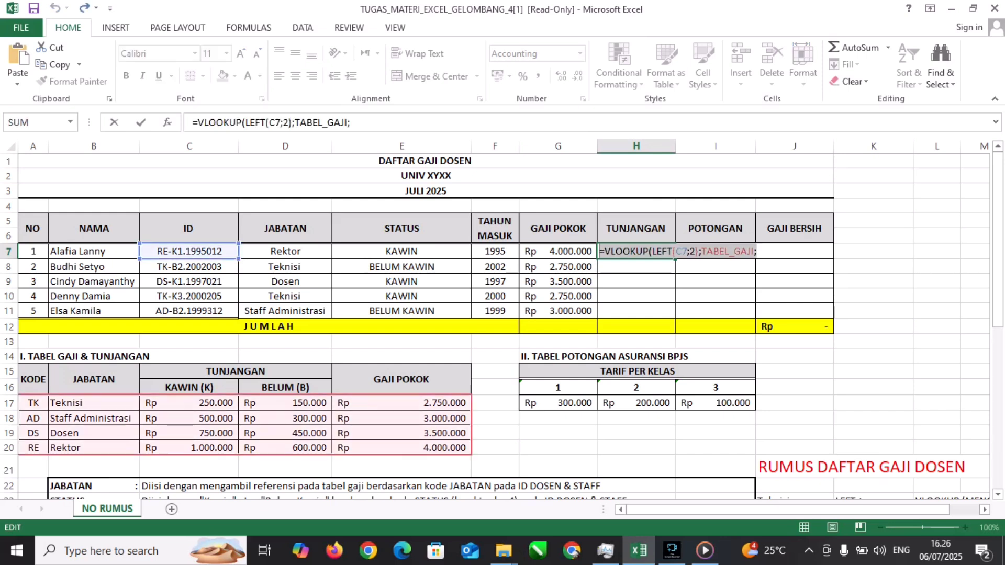
key("Right")
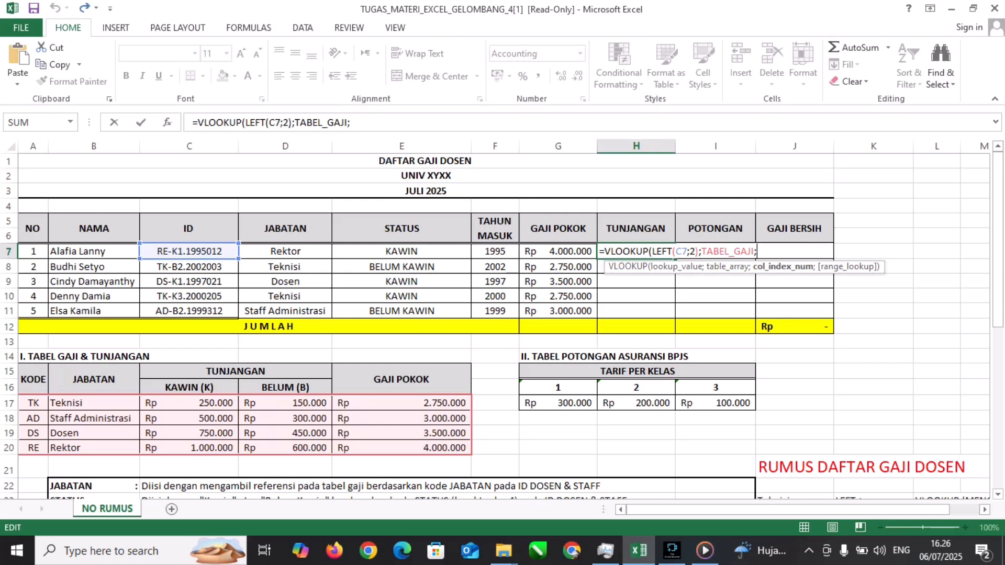
- Nest IF(MID(C7;4;1)="K";3;4) as the column index argument of the H7 VLOOKUP
type("i")
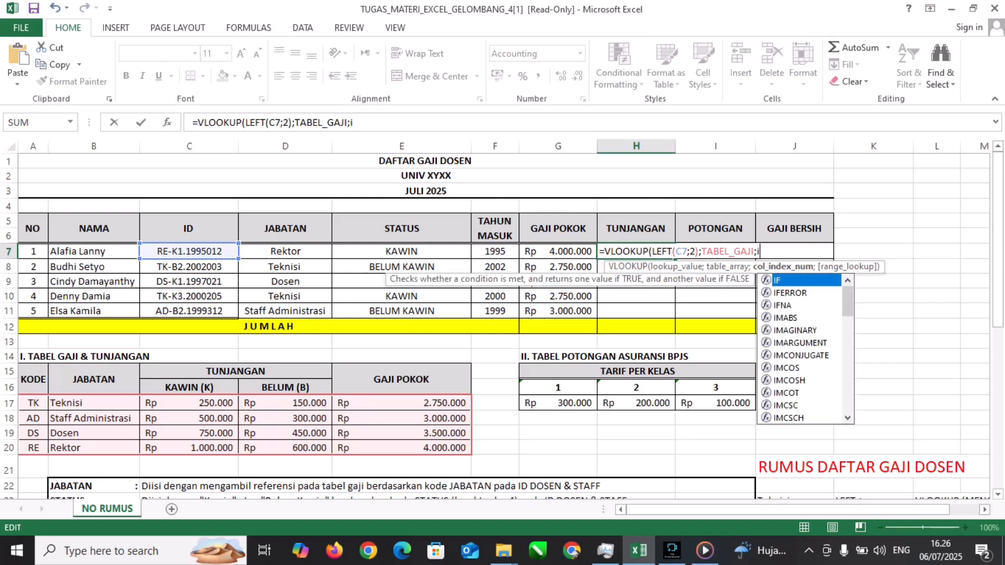
key("Tab")
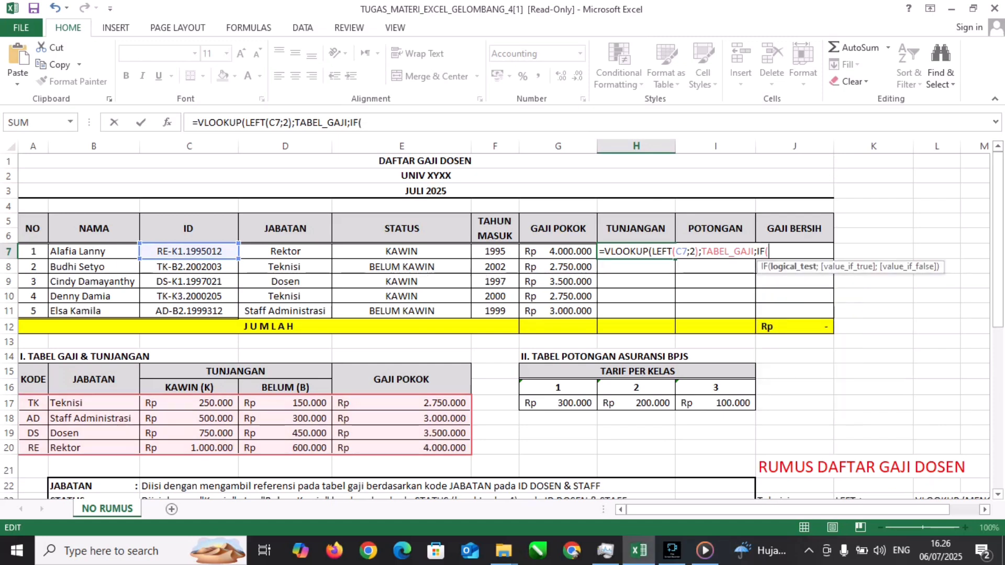
type("MID(C7;4;1)")
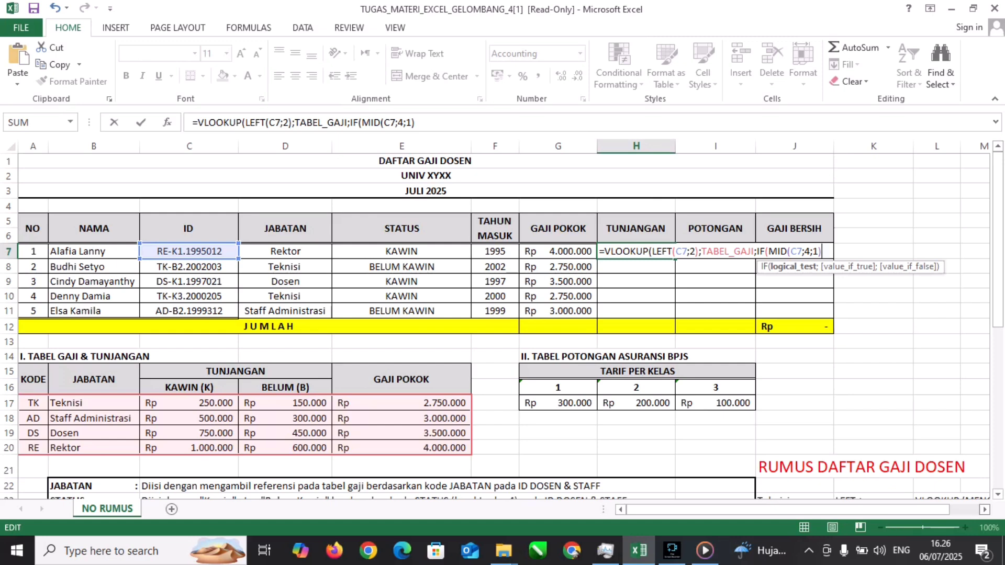
scroll(503, 324, "down", 1)
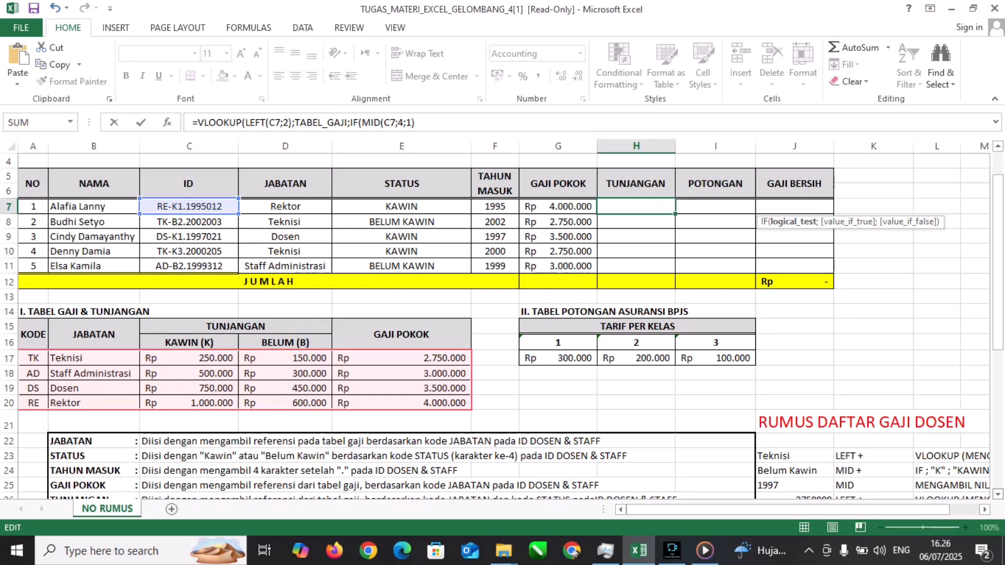
scroll(502, 326, "down", 1)
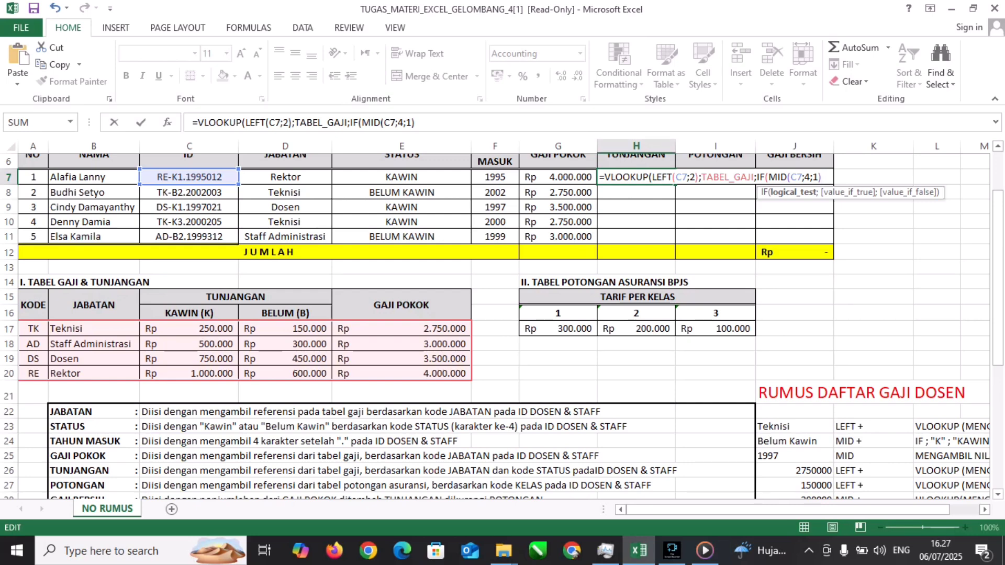
type("=\"K\";")
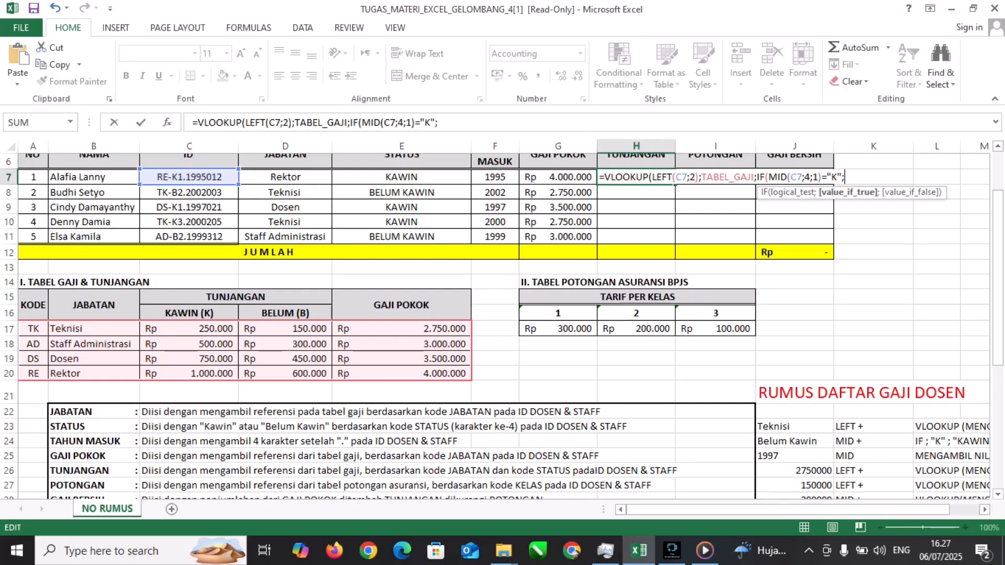
type("3")
type(";4")
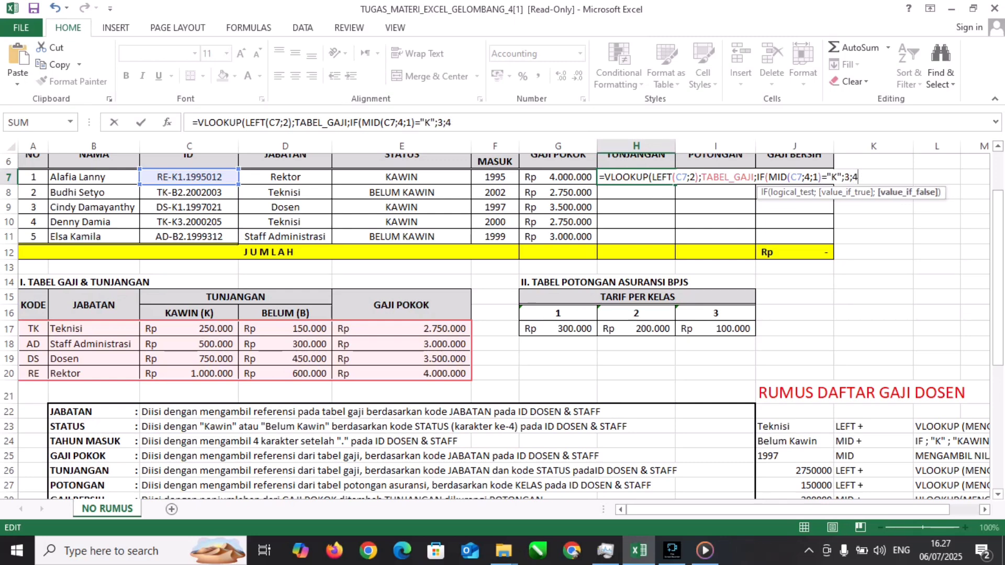
type(")")
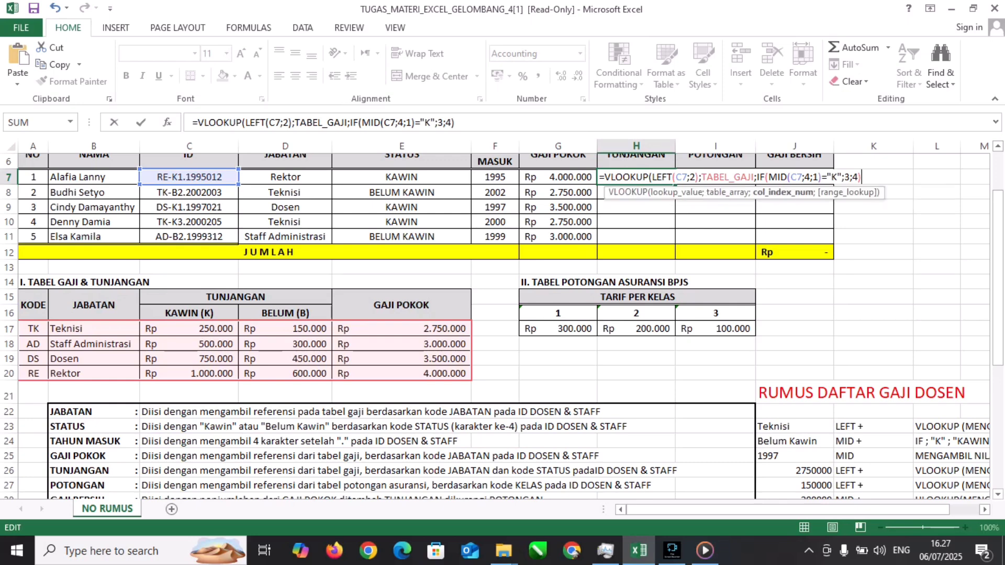
- Complete the H7 VLOOKUP with a range lookup of 0 and copy the formula down to H11
type(";")
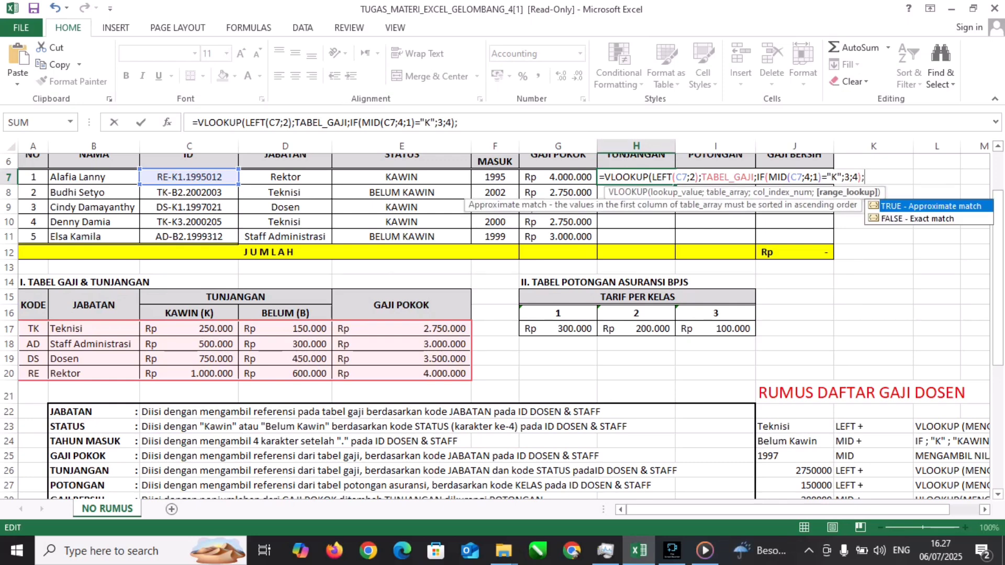
type("0)")
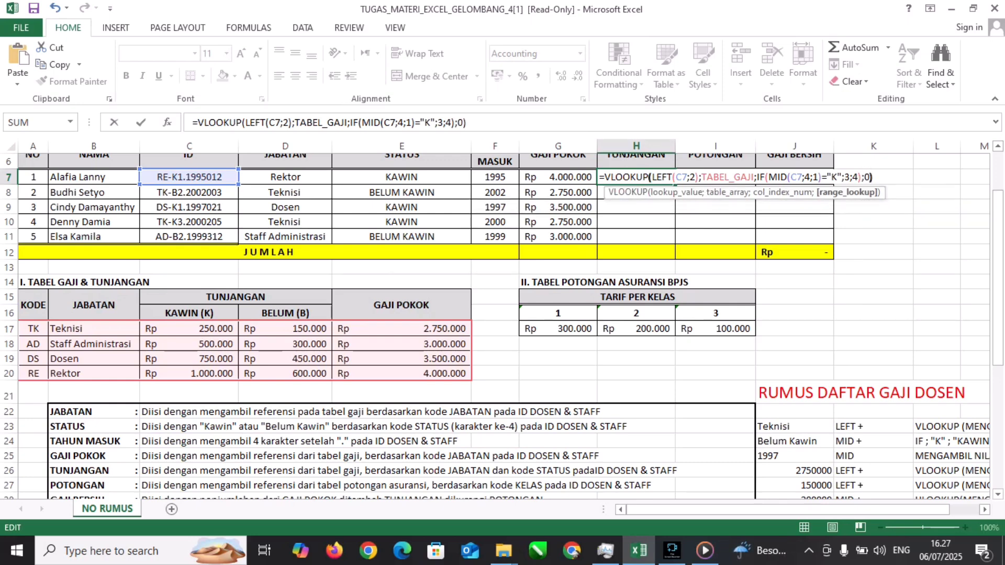
key("Return")
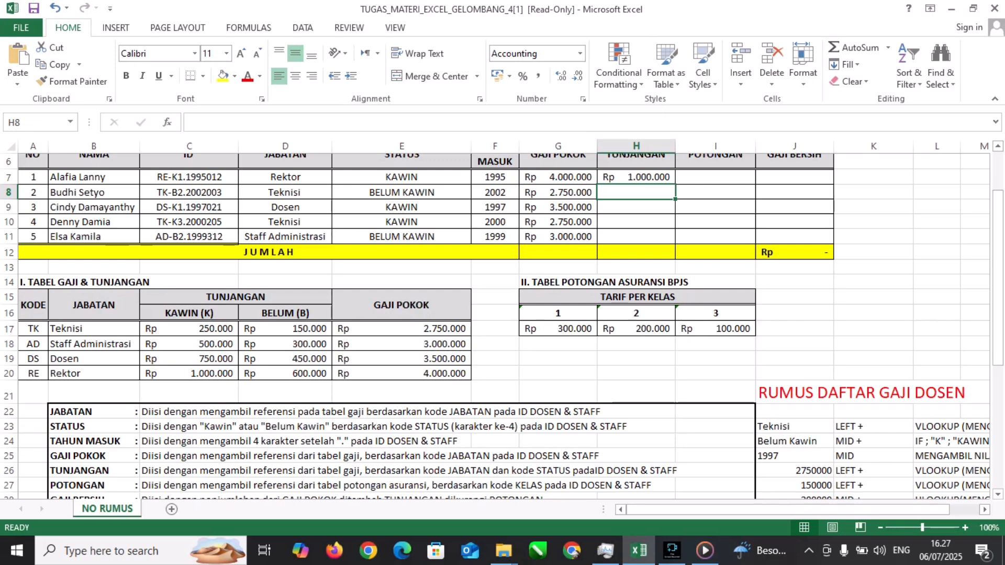
left_click(636, 177)
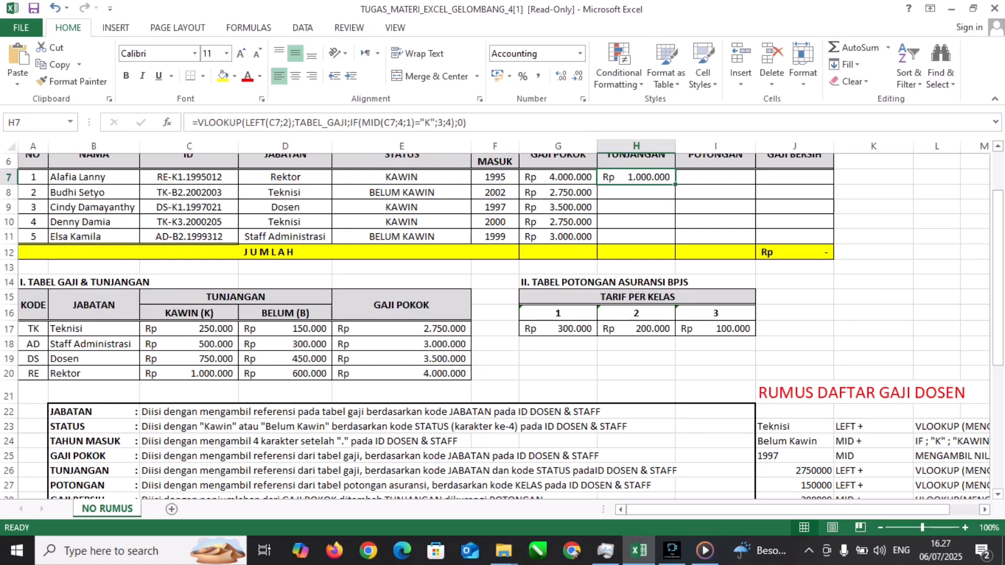
left_click_drag(675, 185, 676, 242)
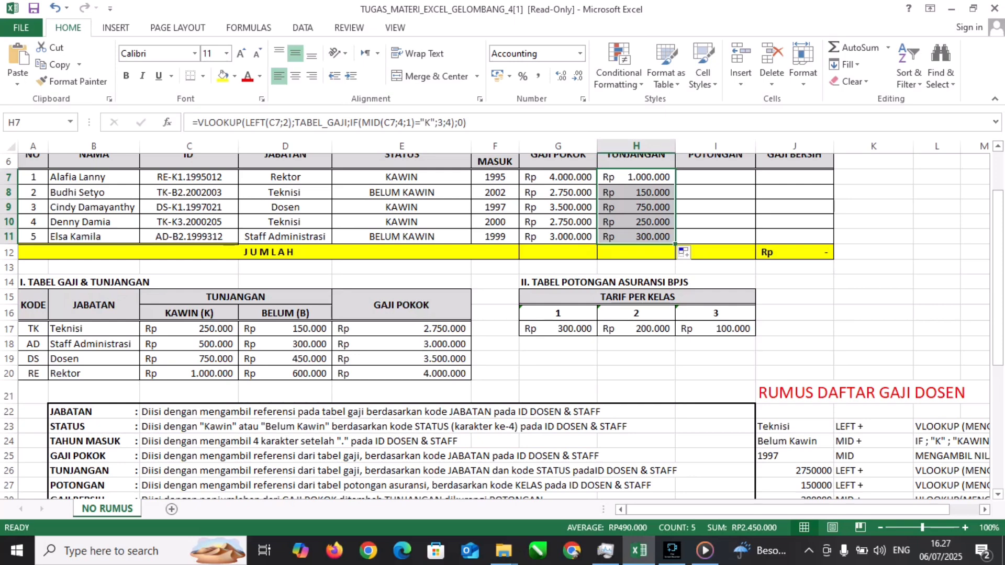
- Write =MID(C7;5;1) in the first POTONGAN cell, I7, to extract the class code from the ID
scroll(503, 314, "up", 2)
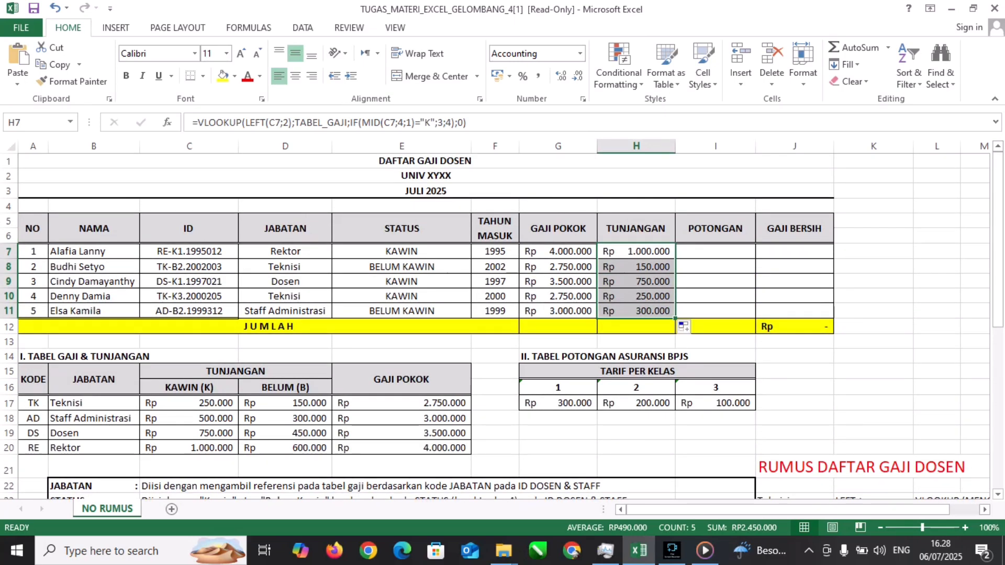
left_click(715, 252)
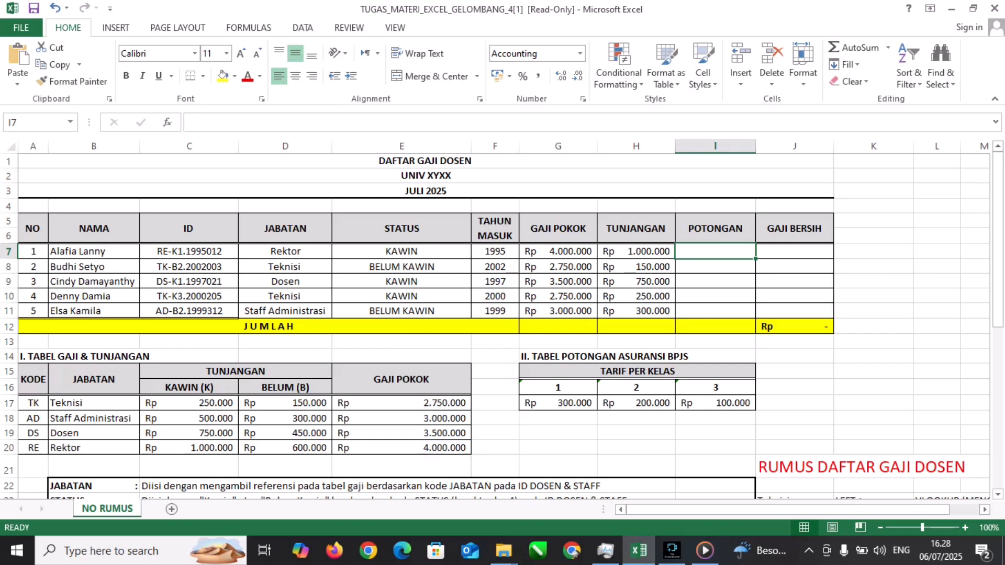
type("=mi")
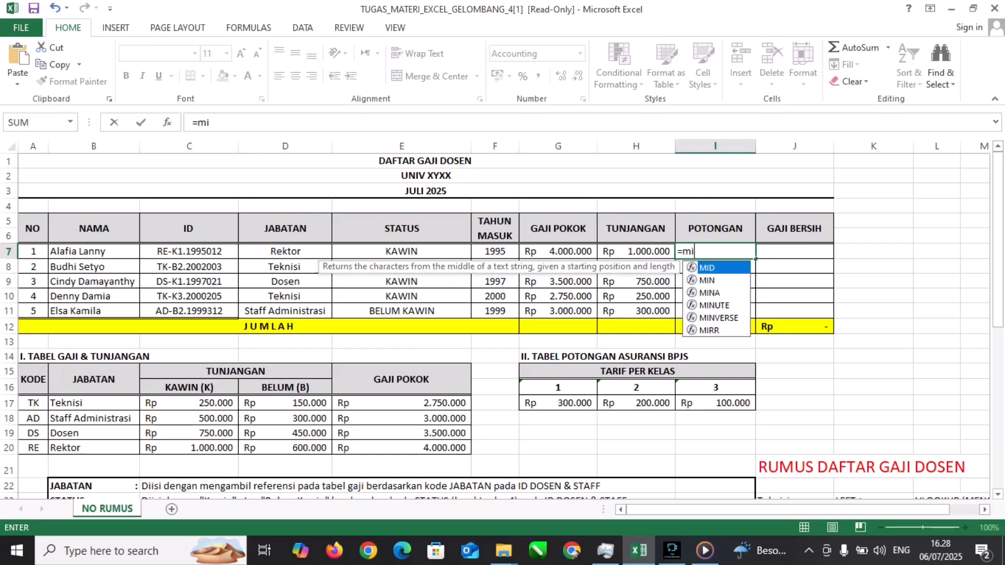
key("Tab")
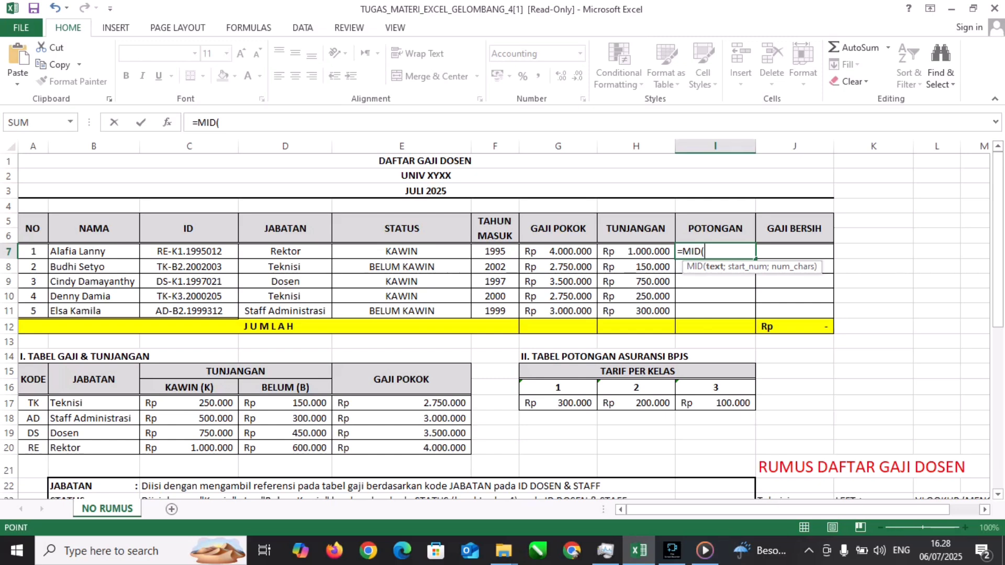
left_click(189, 252)
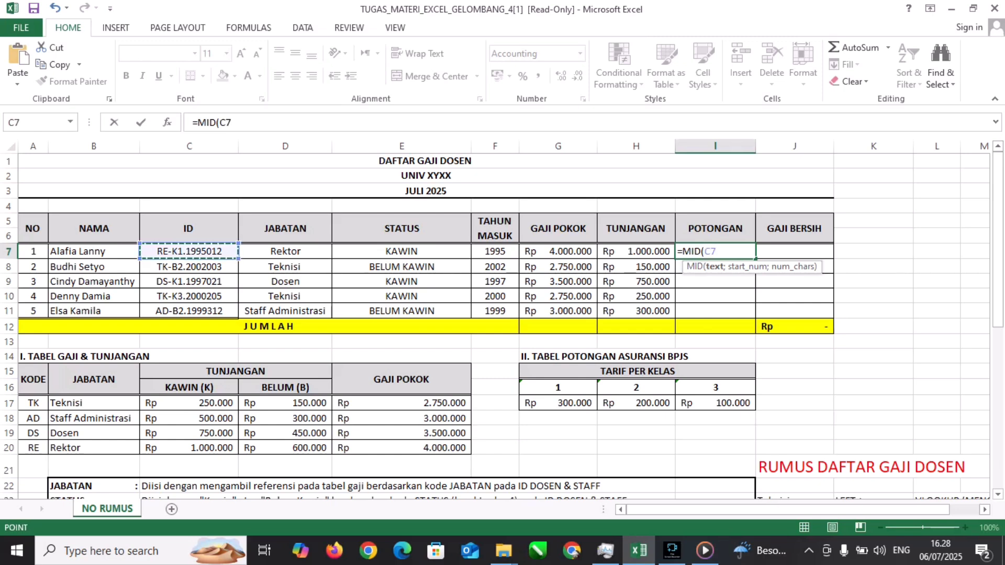
type(";")
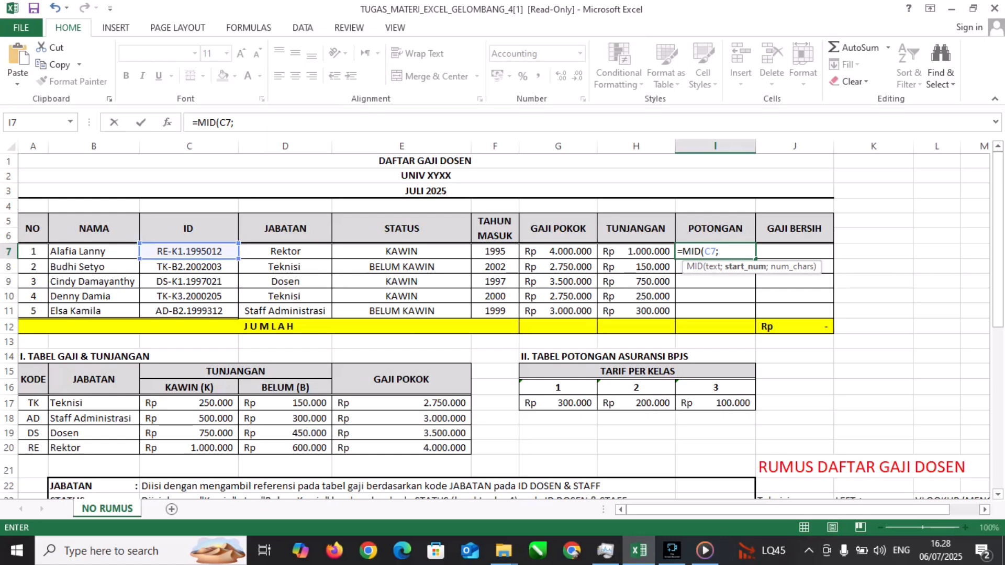
type("5;")
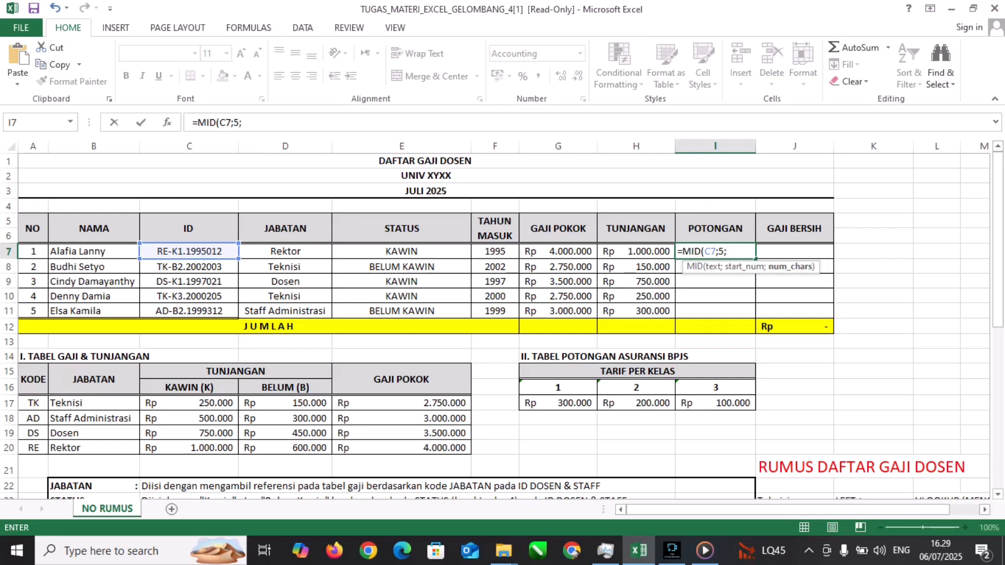
type("1)")
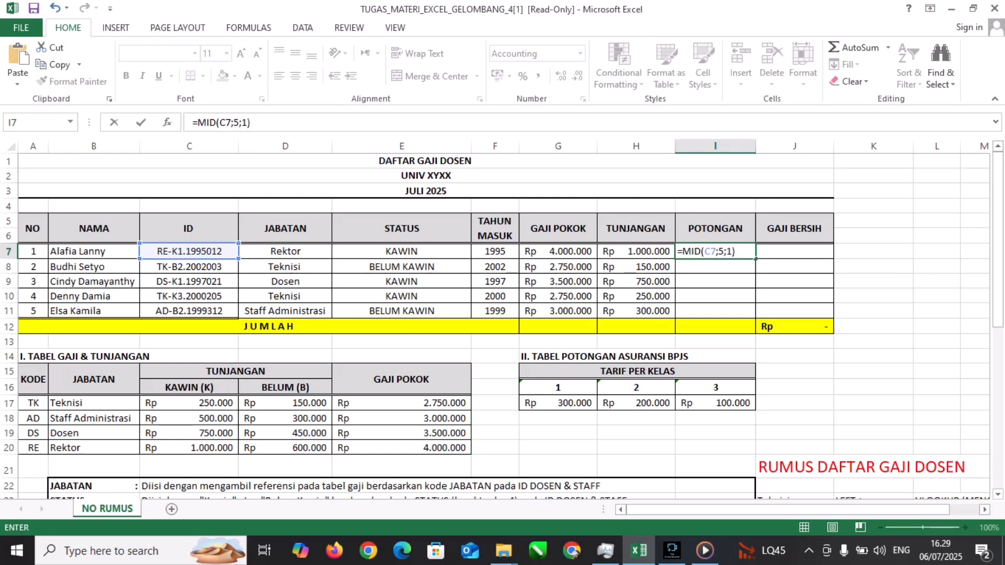
- Rework the I7 formula into the start of an HLOOKUP with MID(C7;5;1) as its lookup value
left_click(727, 252)
left_click_drag(737, 251, 683, 252)
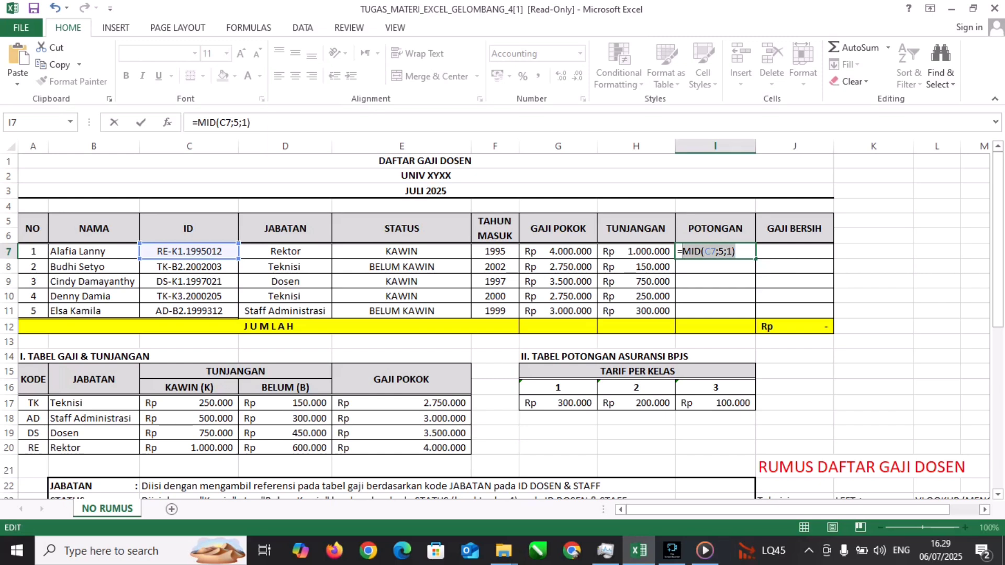
key("BackSpace")
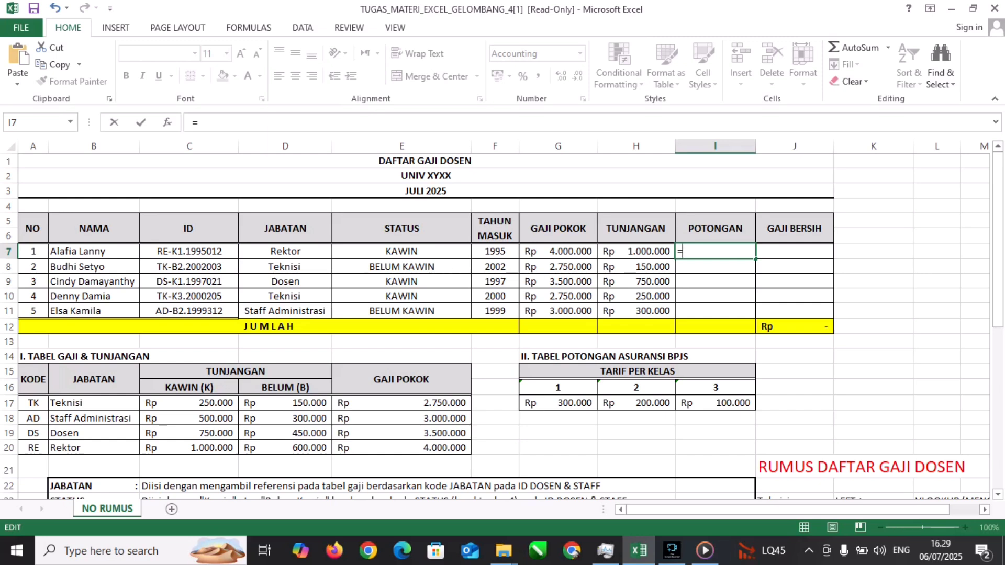
type("hlo")
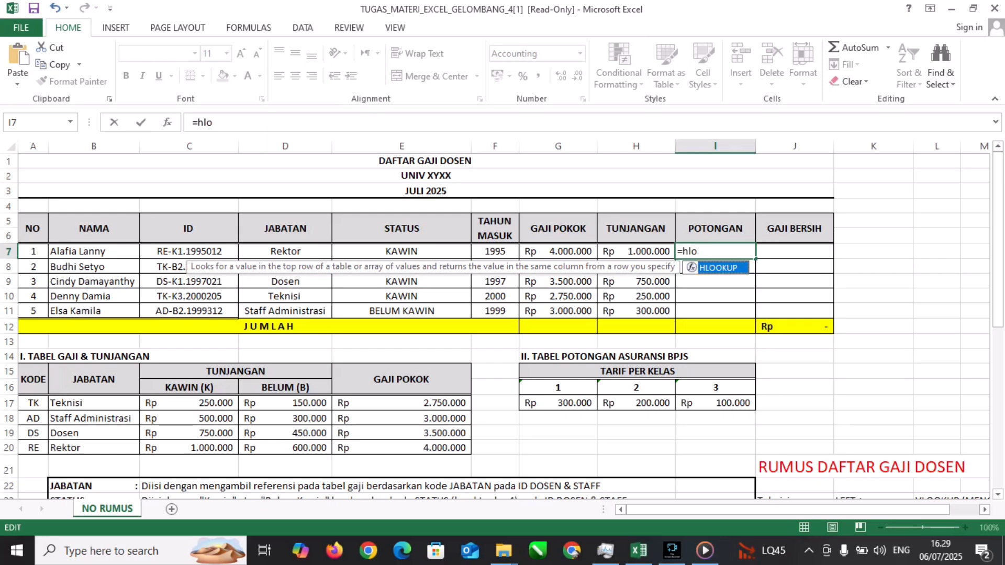
key("Tab")
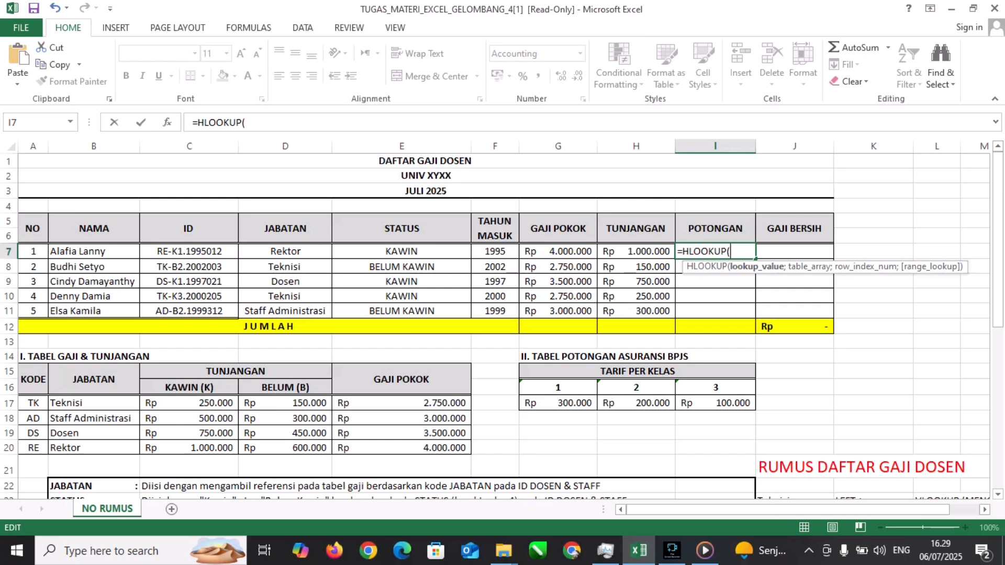
type("MID(C7;5;1)")
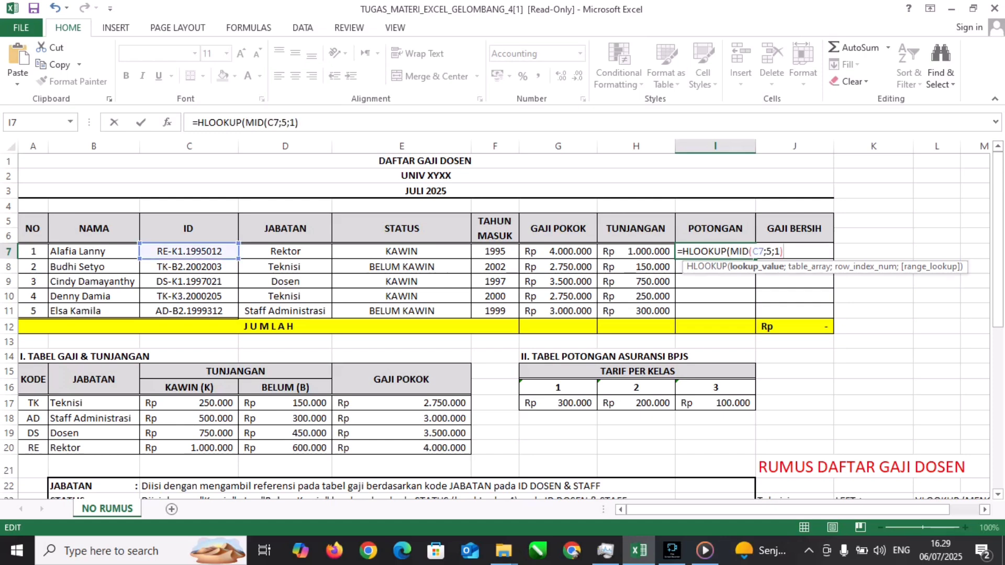
- Complete the I7 HLOOKUP with table array G16:I17 (TABELASURANSI) and row index 2, and copy it down to I11
type(";")
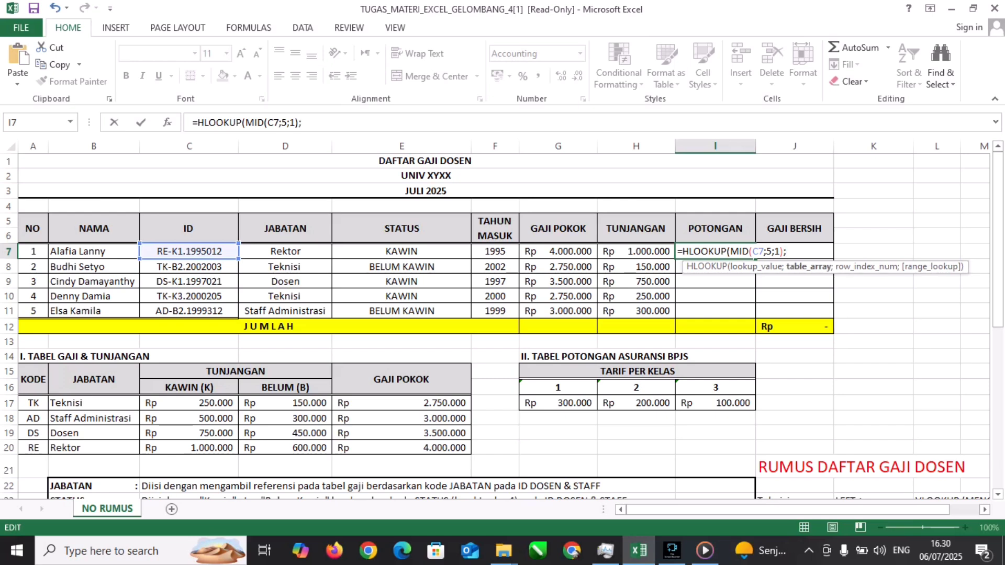
left_click_drag(558, 388, 746, 405)
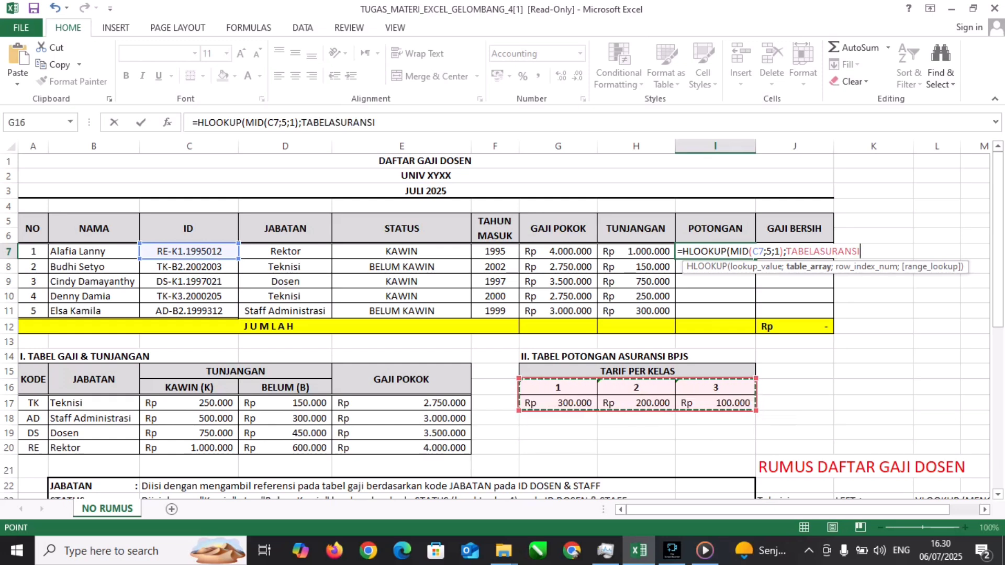
type(";")
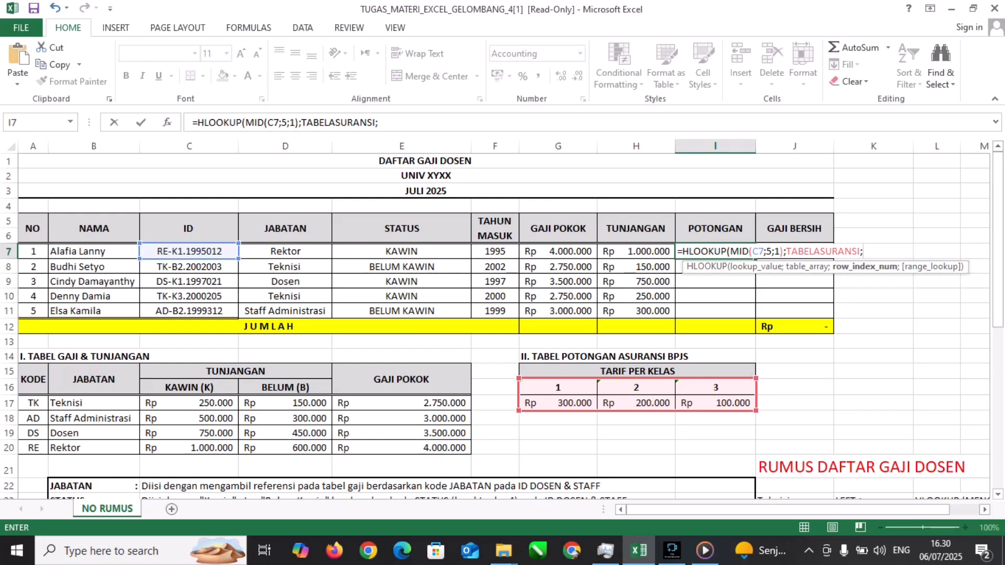
type("2)")
key("Return")
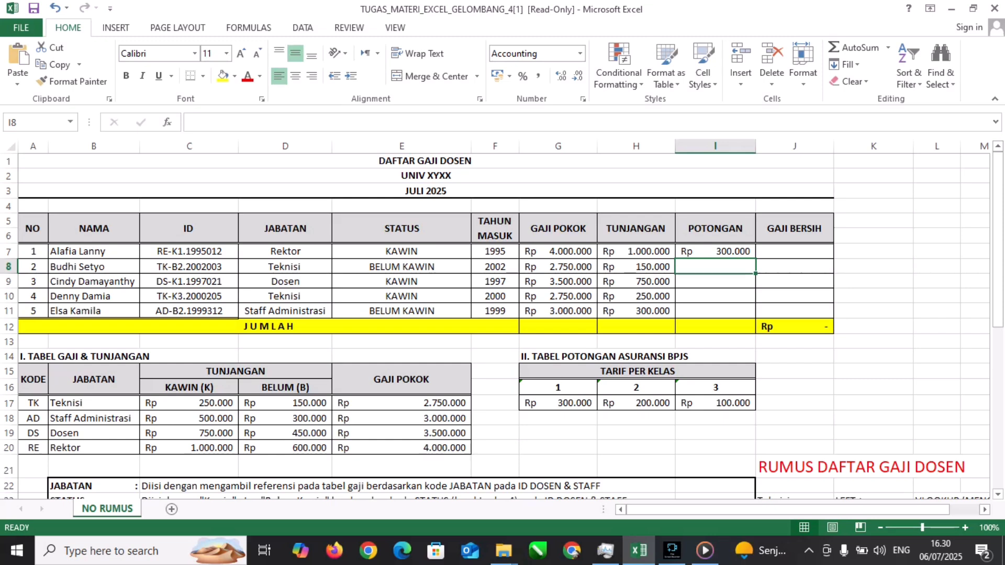
left_click(715, 252)
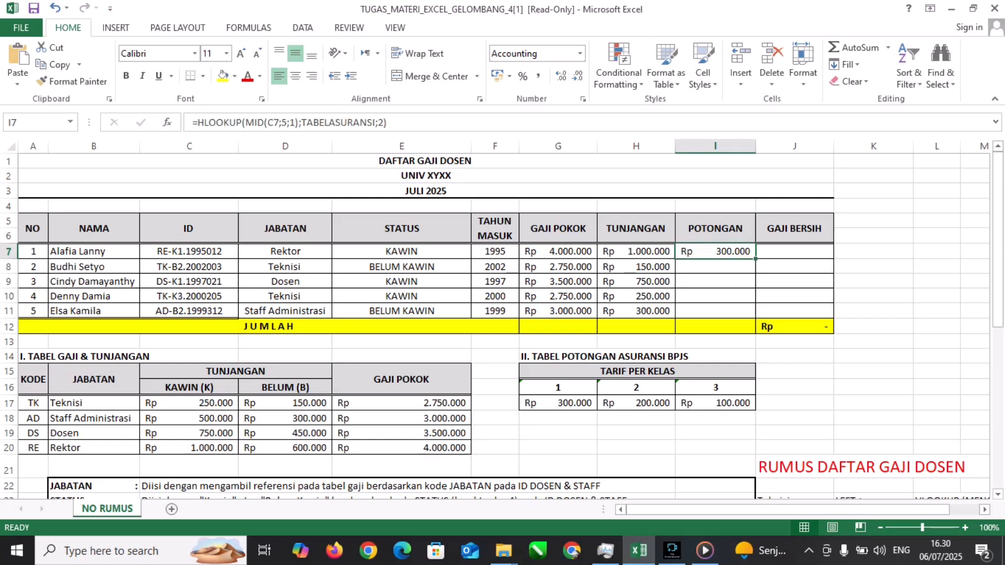
left_click_drag(756, 260, 763, 326)
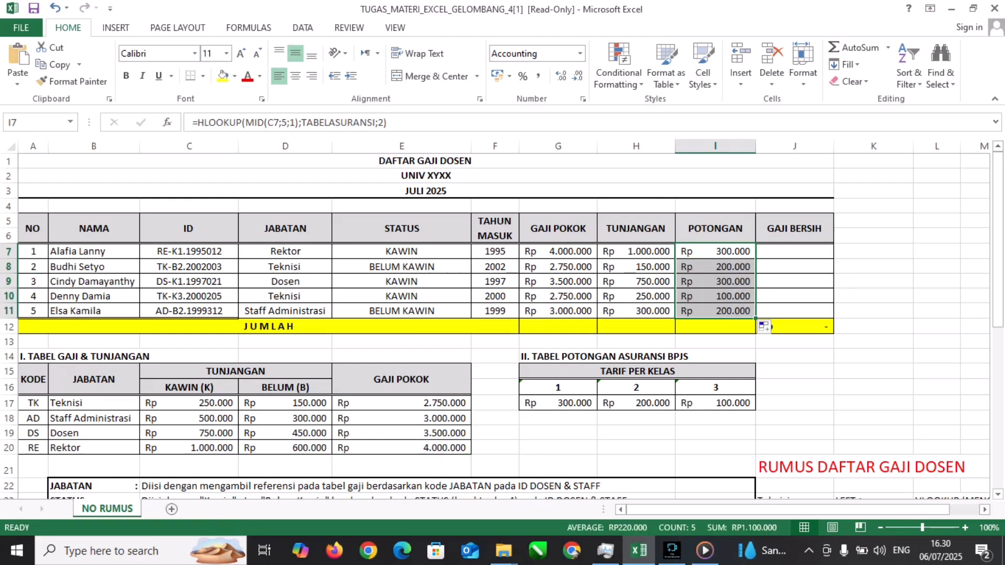
- Enter =G7+H7-I7 in the first GAJI BERSIH cell, J7, and copy the formula down to J11
left_click(795, 251)
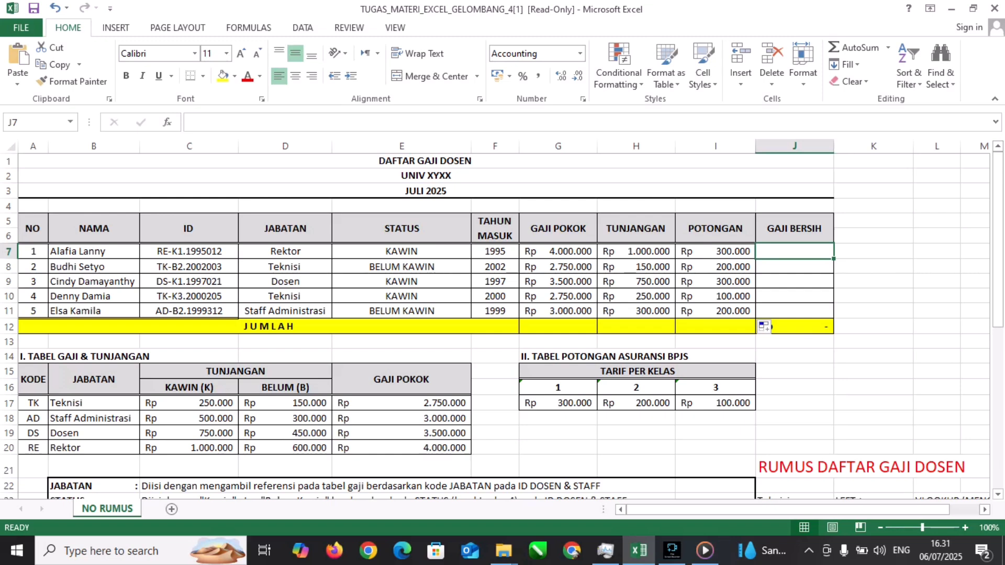
type("=")
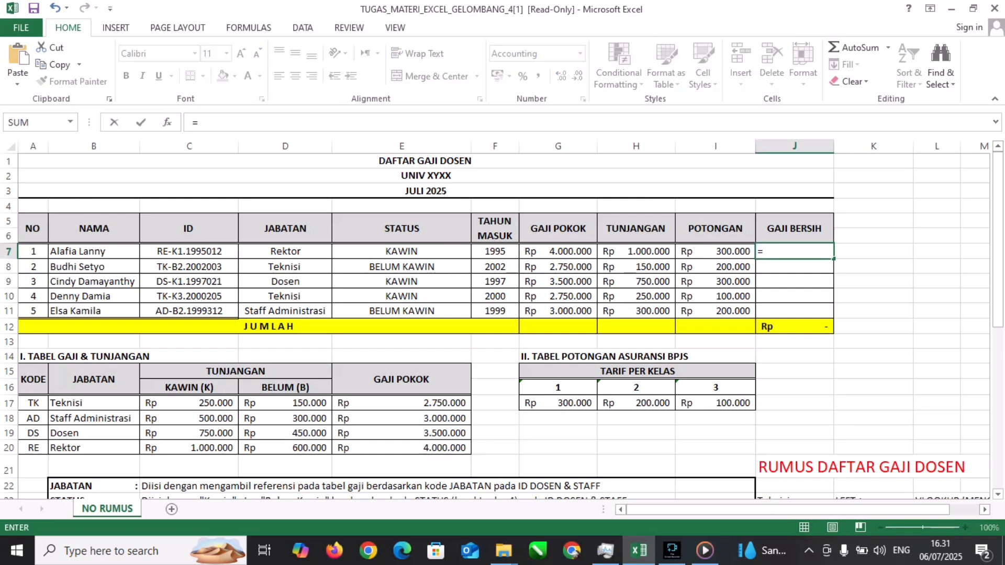
left_click(558, 252)
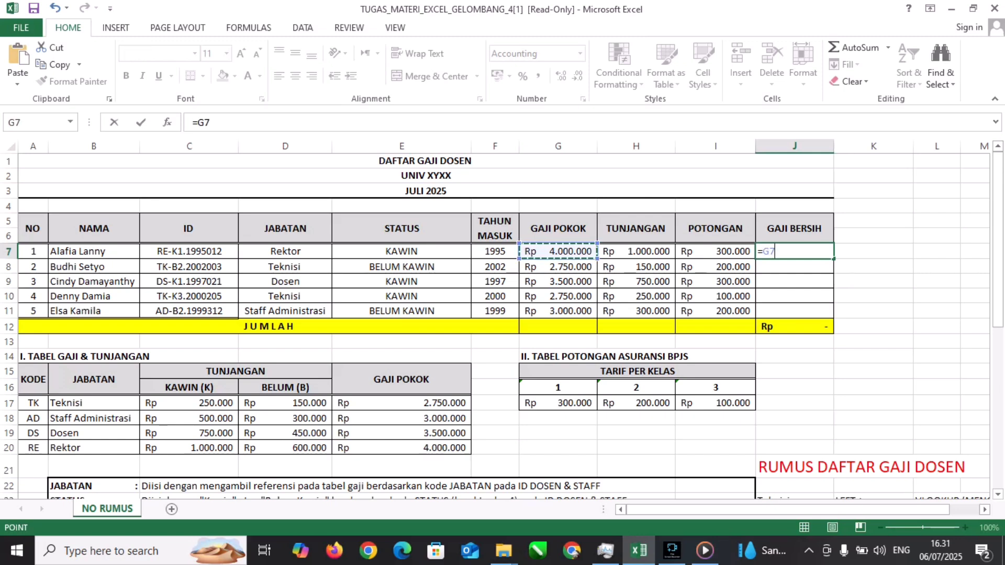
type("+")
left_click(636, 252)
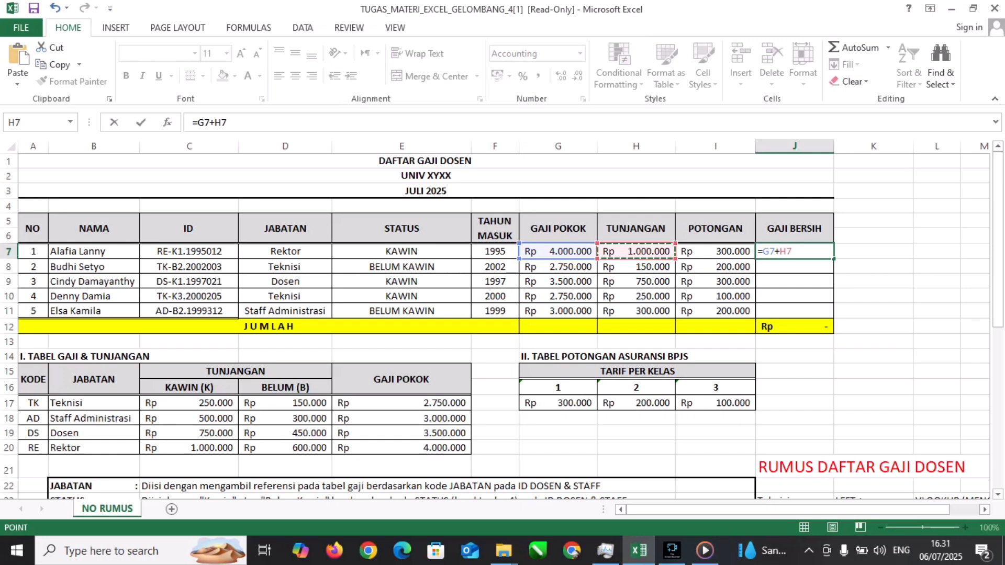
type("-")
left_click(715, 251)
key("Return")
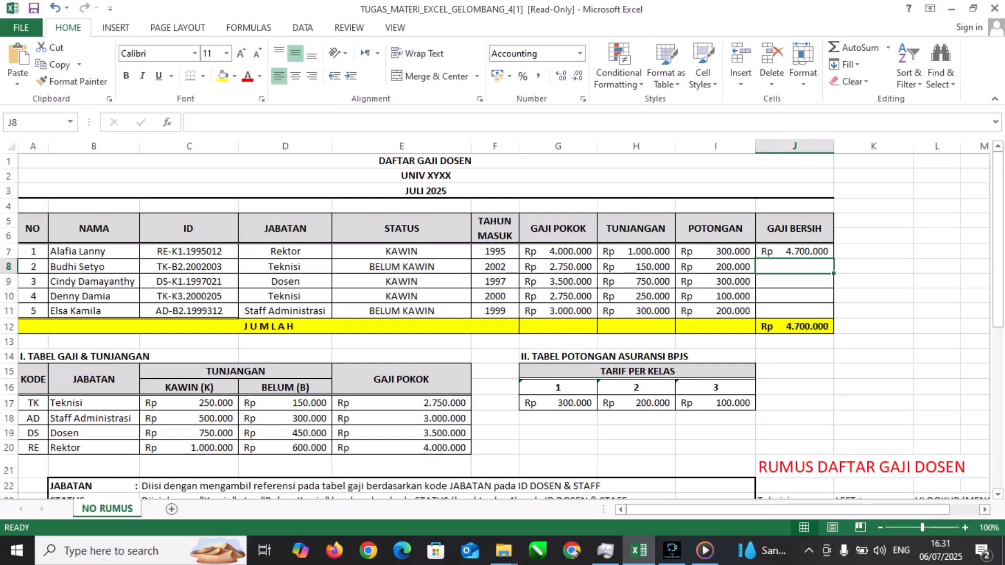
left_click(795, 251)
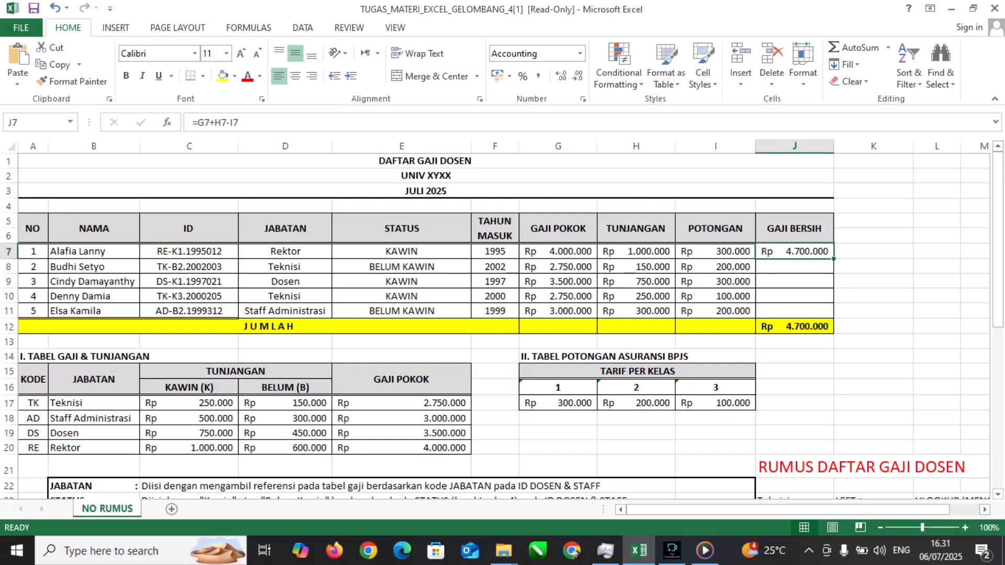
double_click(834, 259)
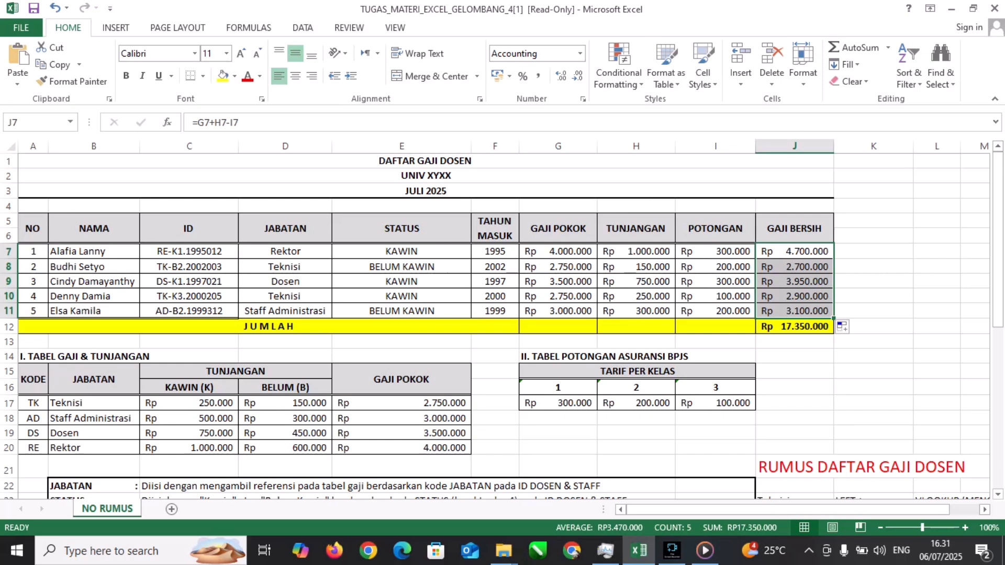
- Remove the existing range from the JUMLAH formula in J12 and restart it as an open SUM function
left_click(795, 327)
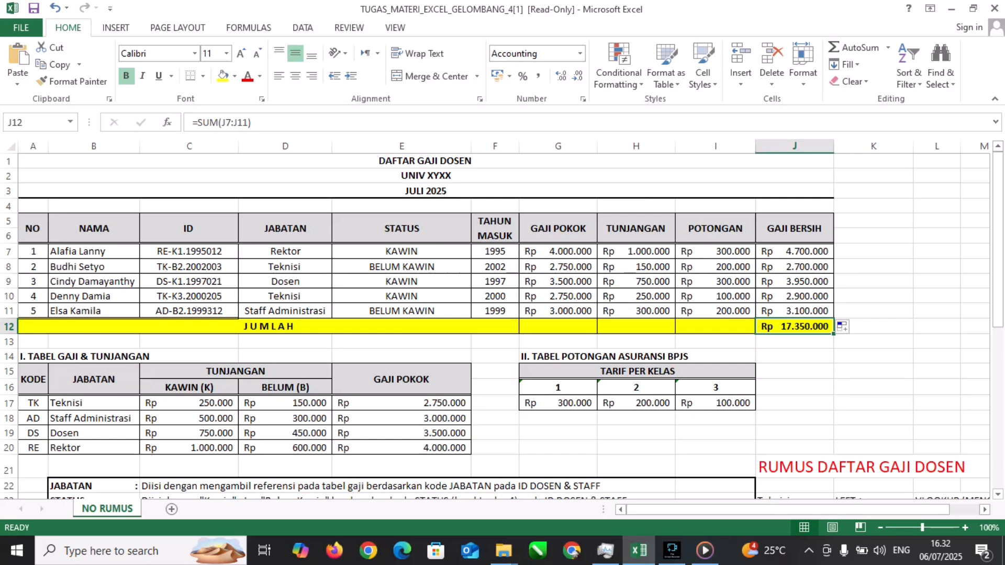
key("F2")
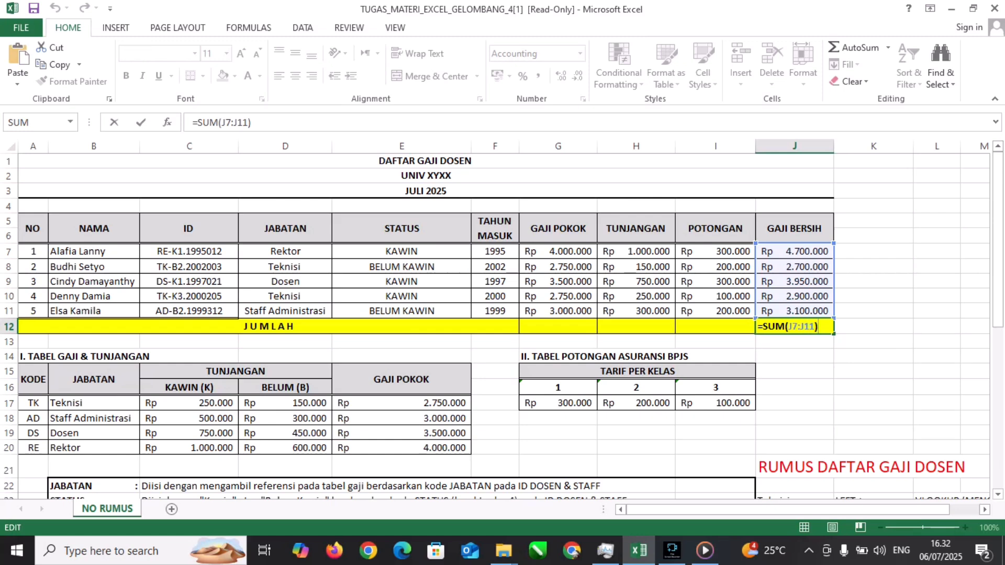
key("BackSpace")
key("BackSpace")
key("BackSpace")
key("BackSpace")
key("BackSpace")
key("BackSpace")
key("BackSpace")
key("BackSpace")
key("BackSpace")
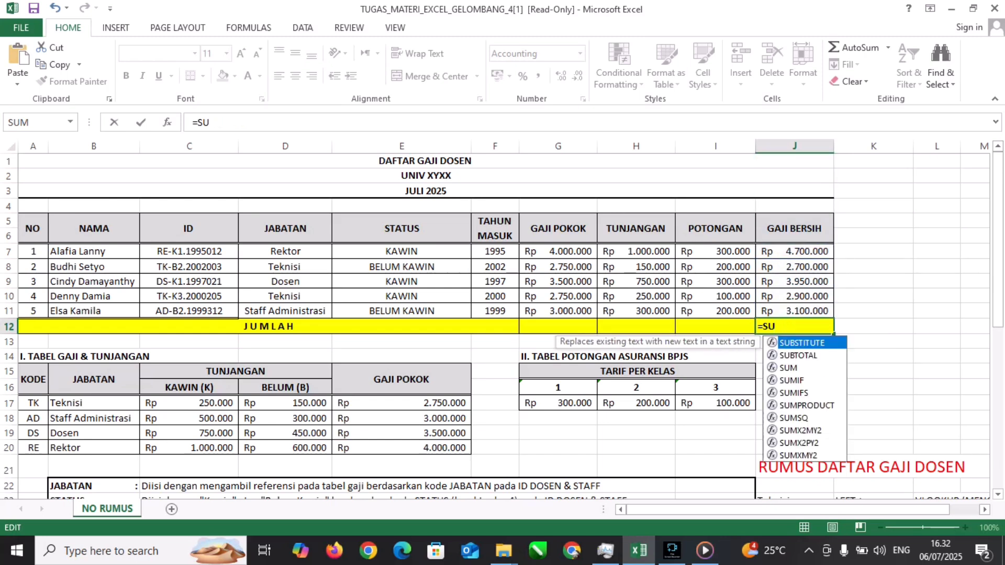
type("m")
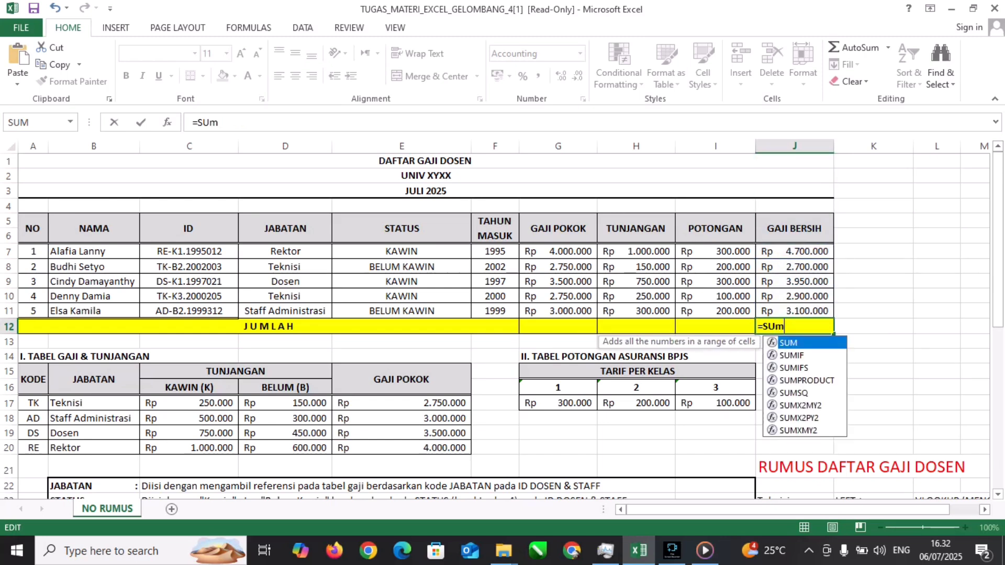
key("Tab")
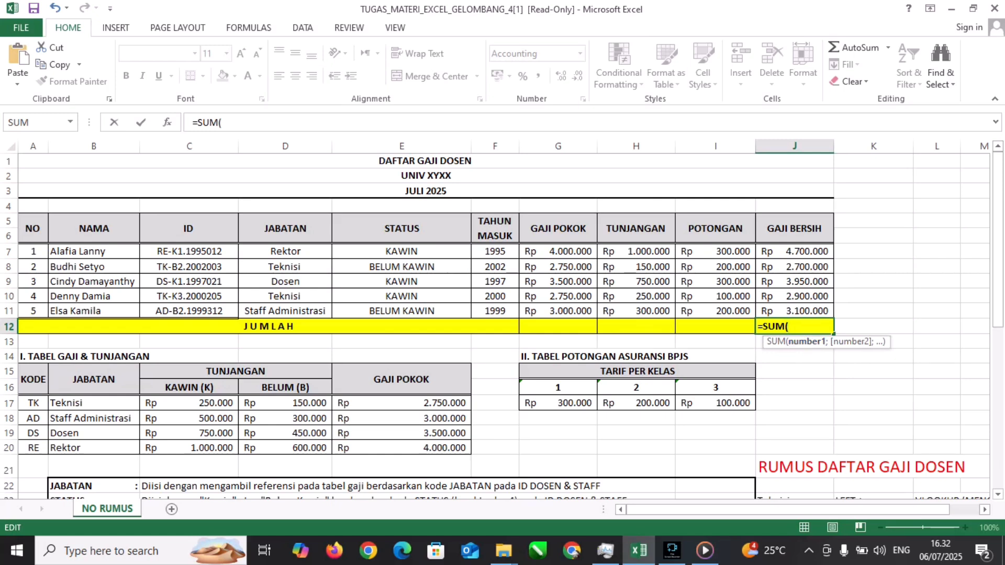
- Complete the J12 total as =SUM(J7+J8+J9+J10+J11), adding up every GAJI BERSIH cell
left_click(794, 251)
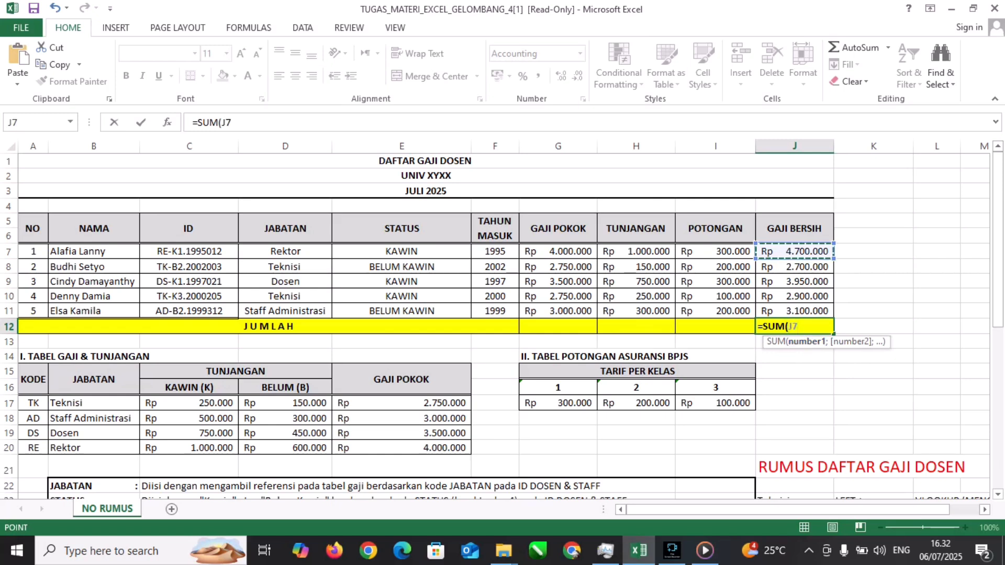
type("+")
left_click(794, 267)
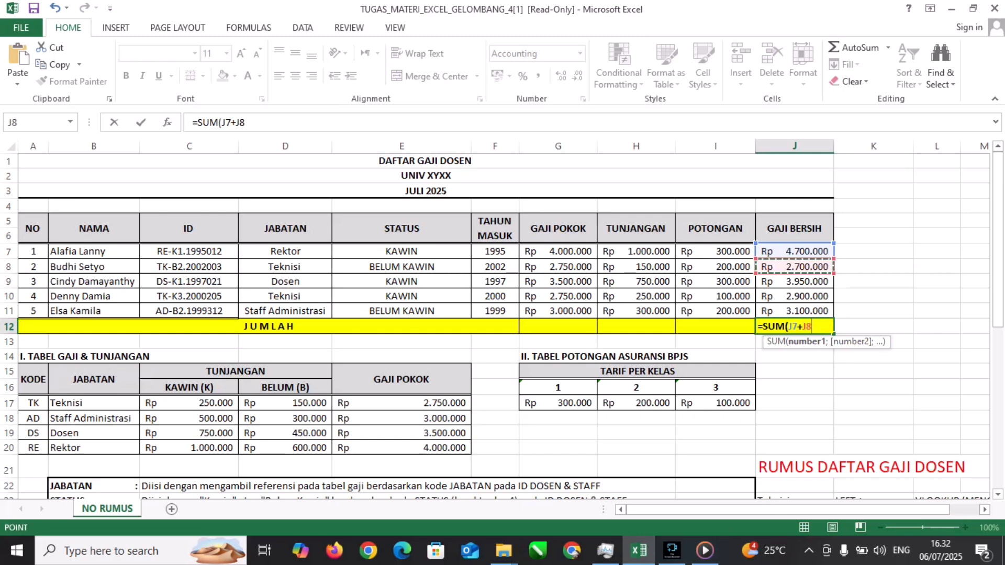
type("+")
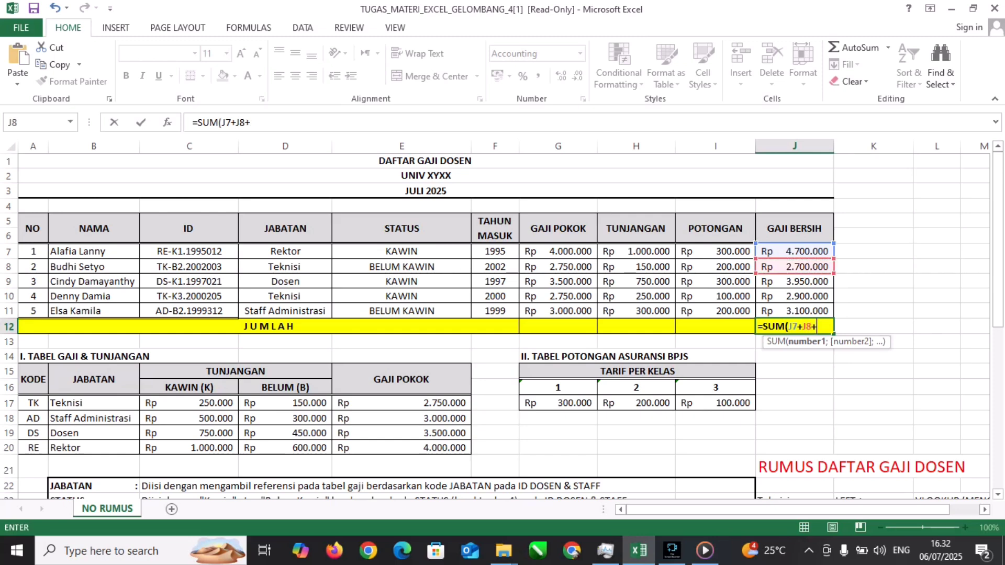
left_click(795, 281)
type("+")
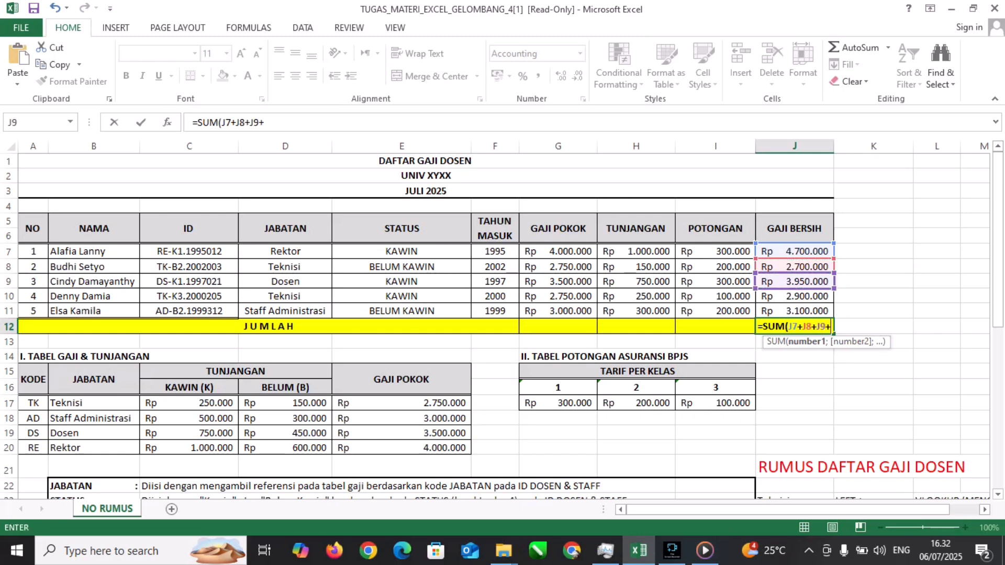
left_click(795, 297)
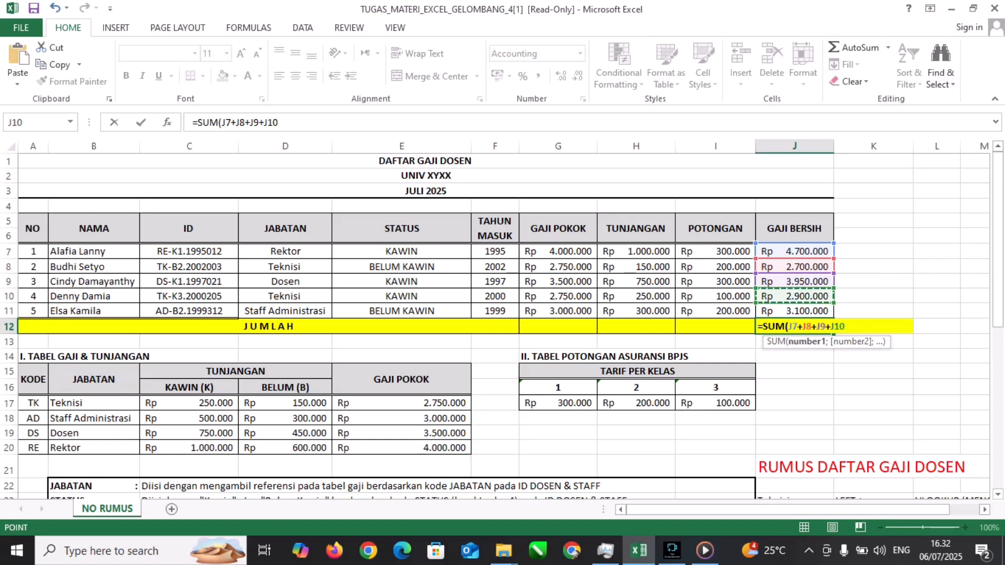
type("+")
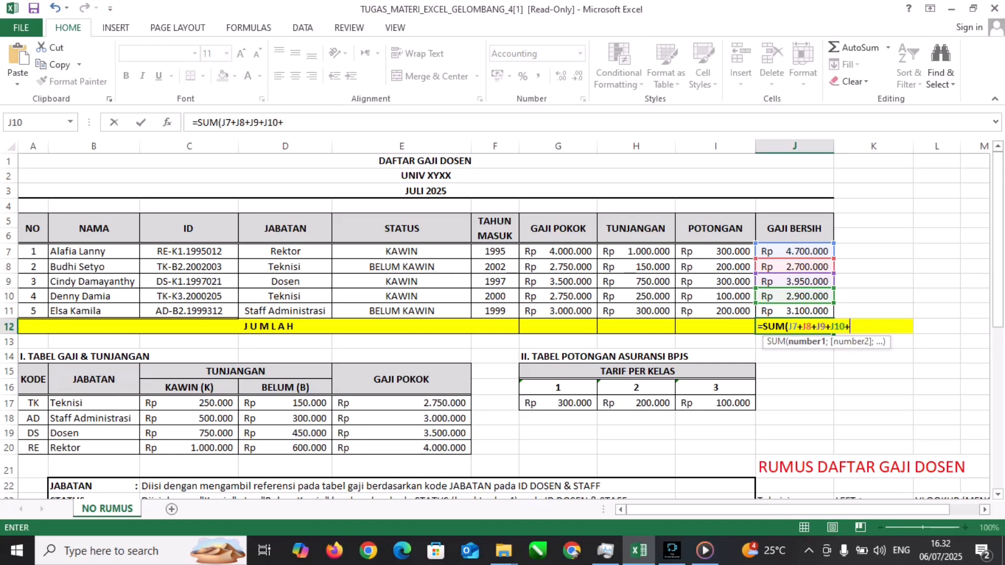
left_click(794, 311)
type(")")
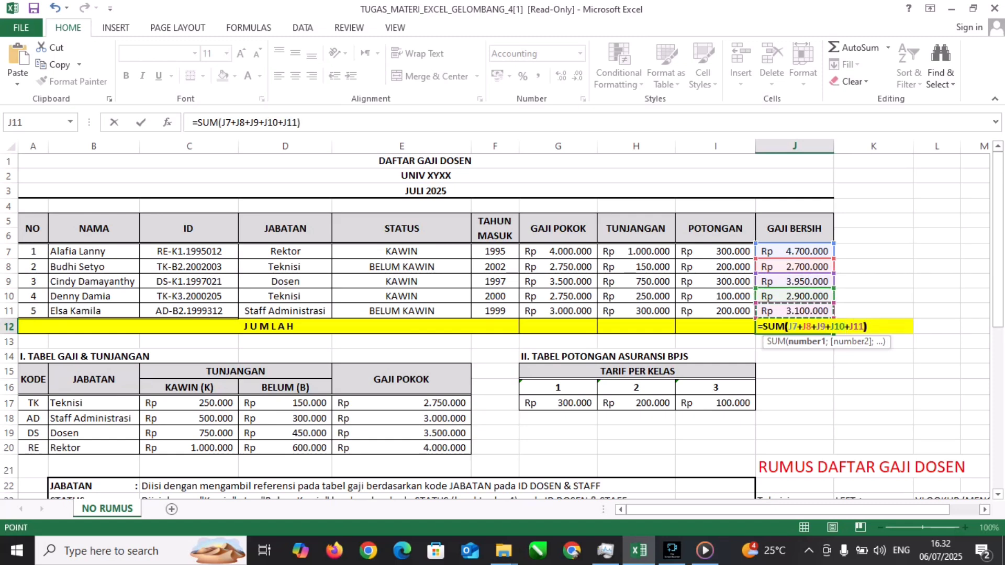
key("Return")
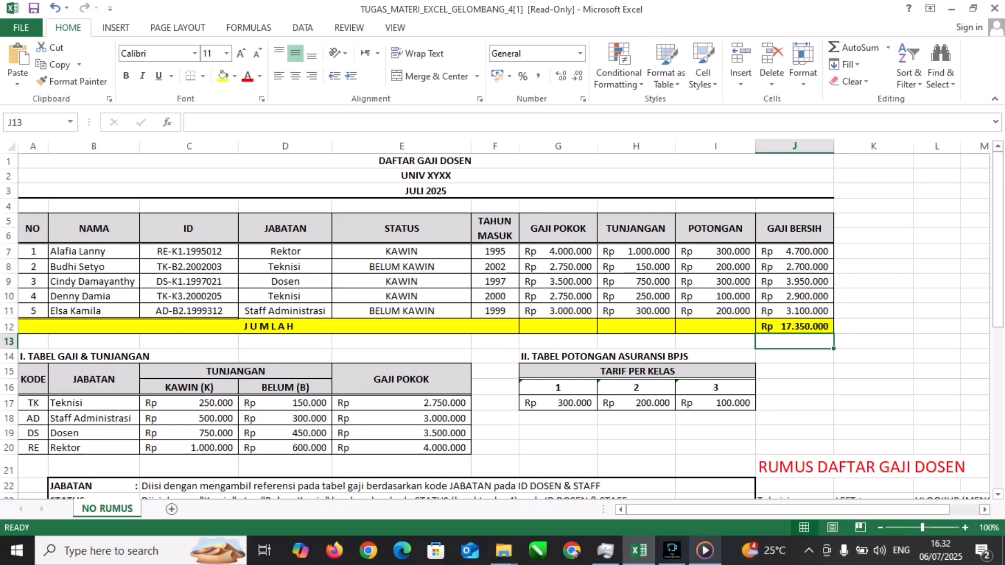
mouse_move(705, 550)
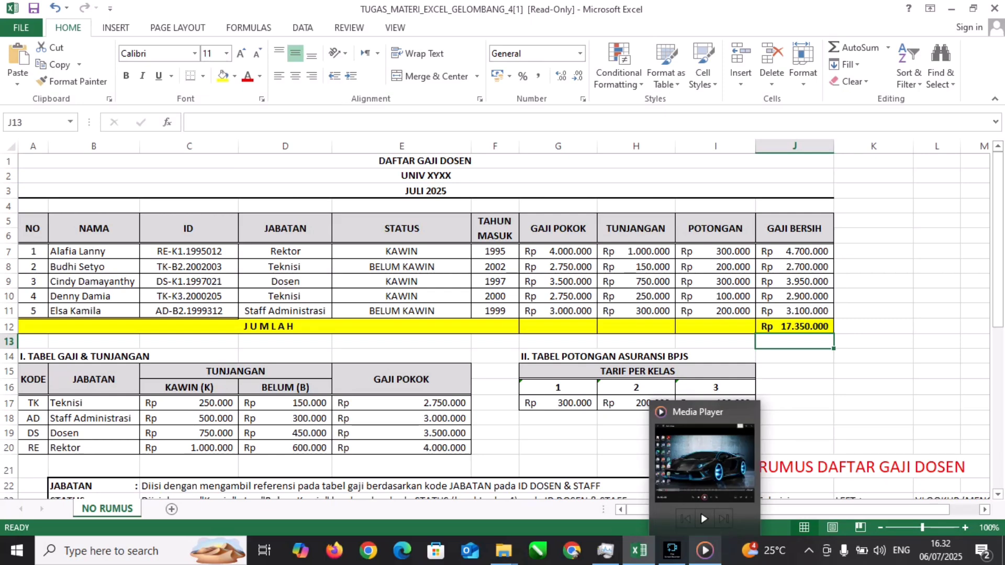